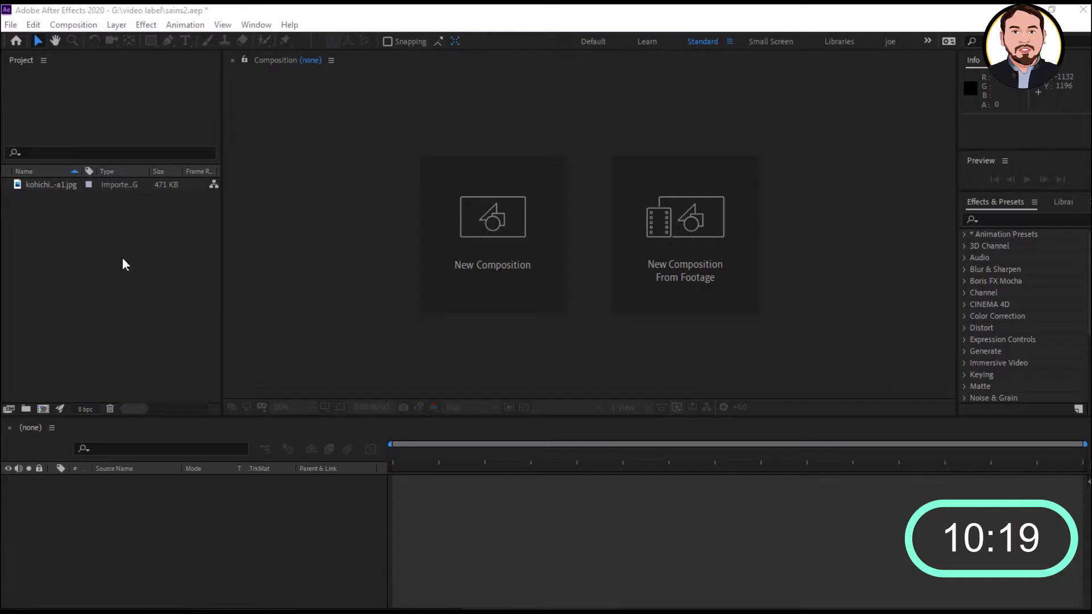
# - Preview the skeleton JPG footage, then close its Footage tab
pyautogui.click(122, 257)
pyautogui.doubleClick(63, 185)
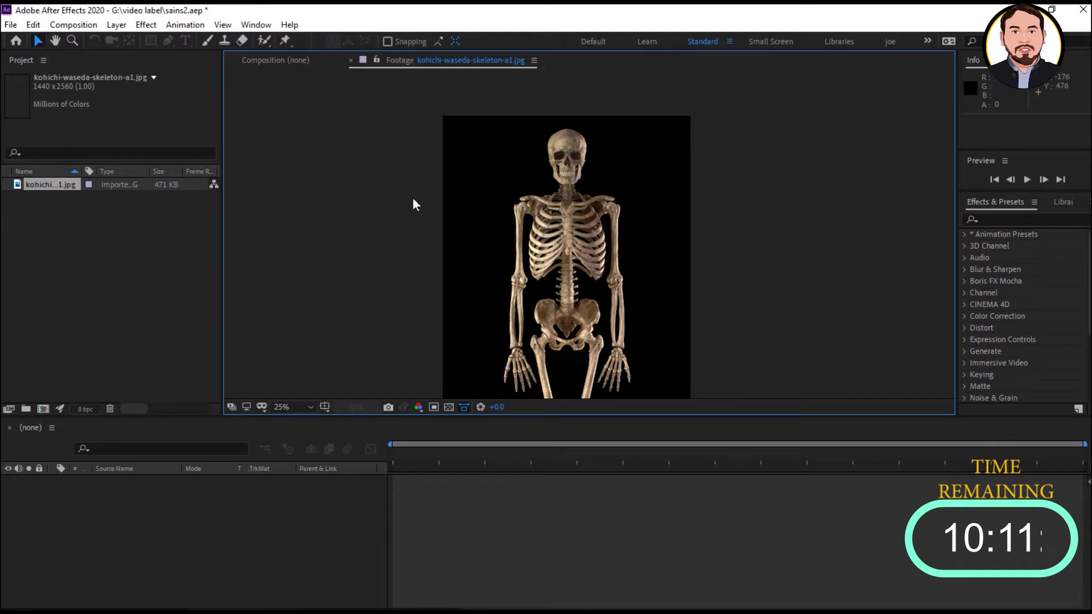
pyautogui.click(349, 60)
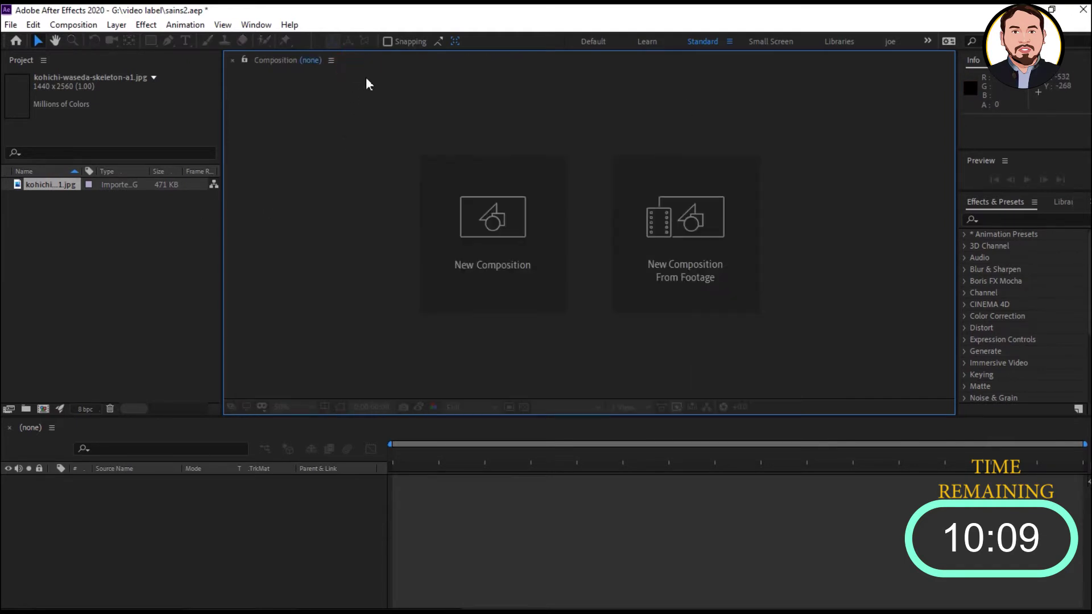
# - Create the LABEL VIDEO composition at 1920×1080, 25 fps, one minute long
pyautogui.click(474, 214)
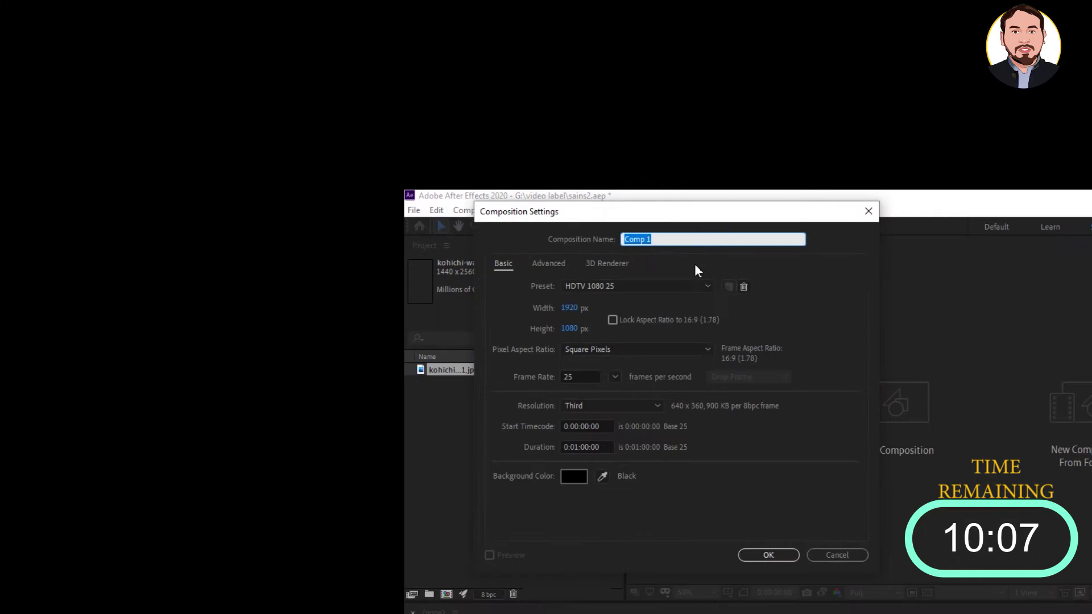
pyautogui.write('LA')
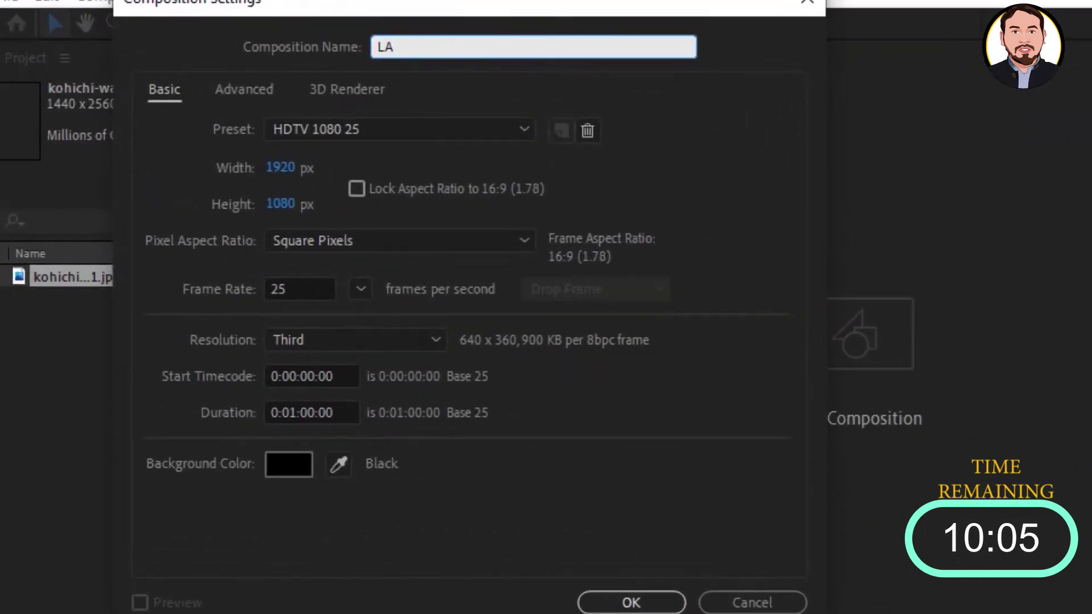
pyautogui.write('R')
pyautogui.write('L ')
pyautogui.write('VIDE')
pyautogui.write('O')
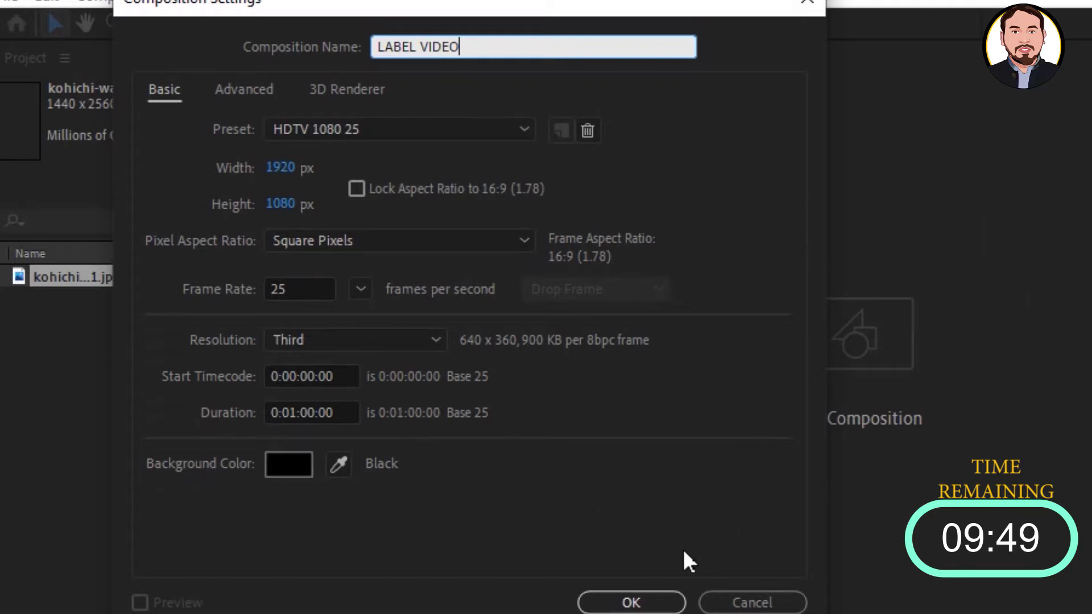
pyautogui.click(657, 603)
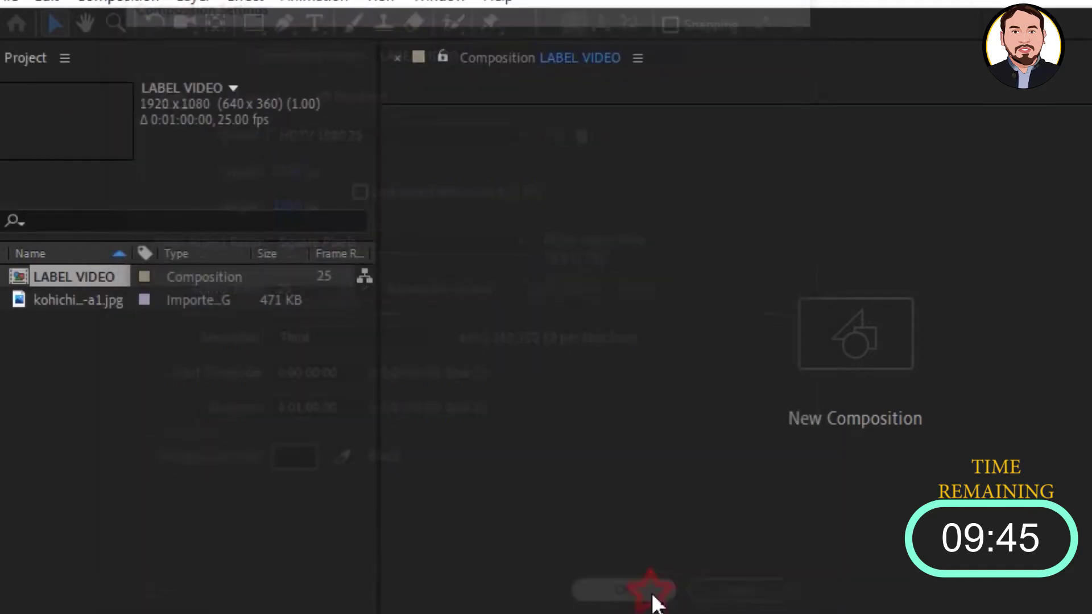
# - Add the skeleton JPG to the LABEL VIDEO timeline and shift it so skull and ribcage fill the frame
pyautogui.click(182, 223)
pyautogui.moveTo(48, 185); pyautogui.dragTo(125, 488)
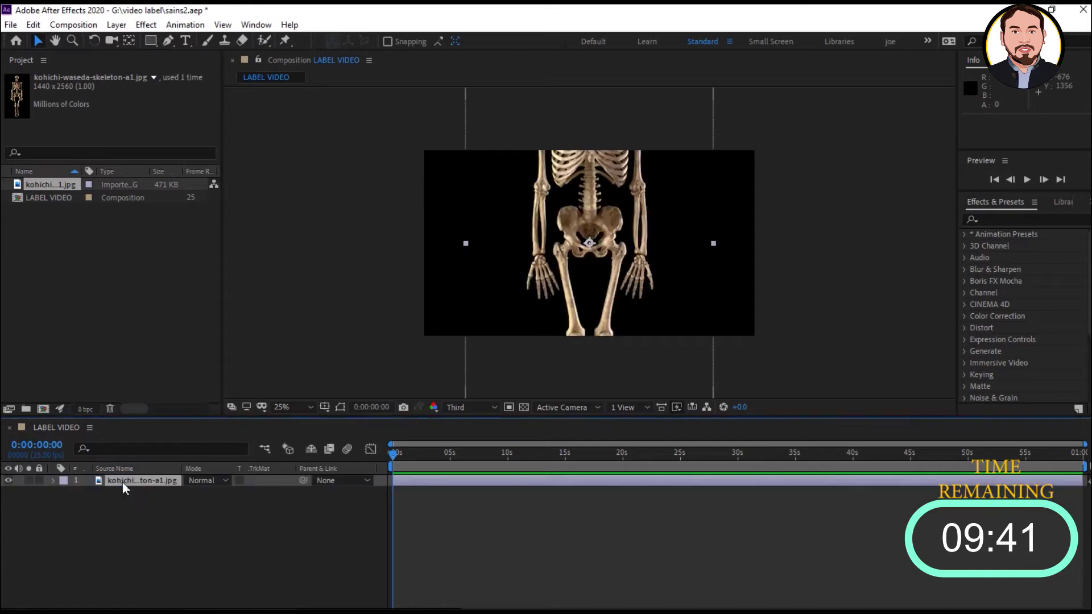
pyautogui.moveTo(595, 230)
pyautogui.mouseDown()
pyautogui.moveTo(603, 315)
pyautogui.moveTo(597, 281)
pyautogui.mouseUp()
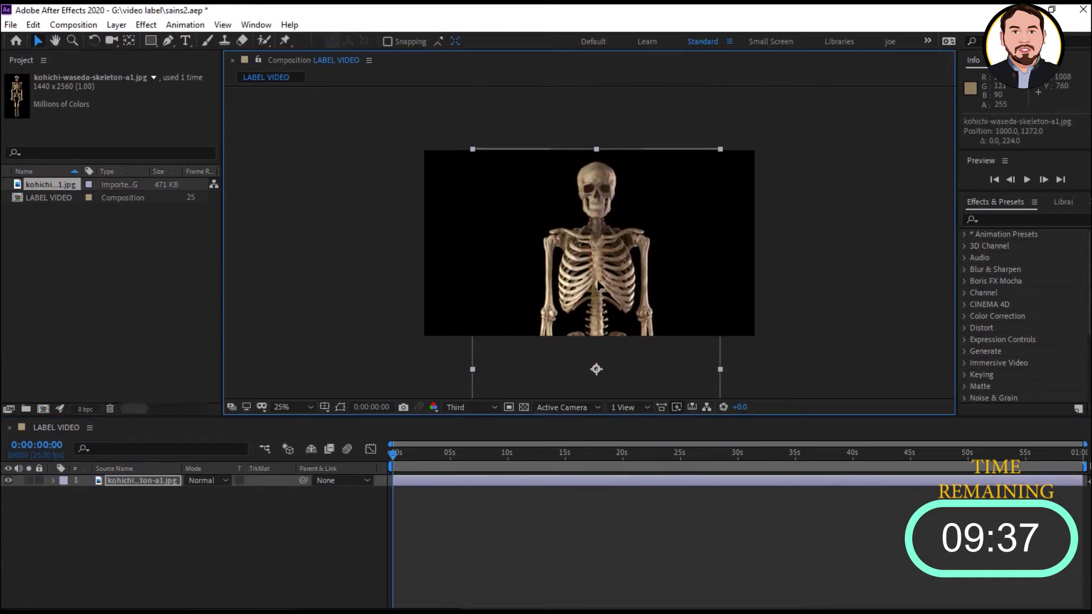
pyautogui.moveTo(595, 280); pyautogui.dragTo(537, 275)
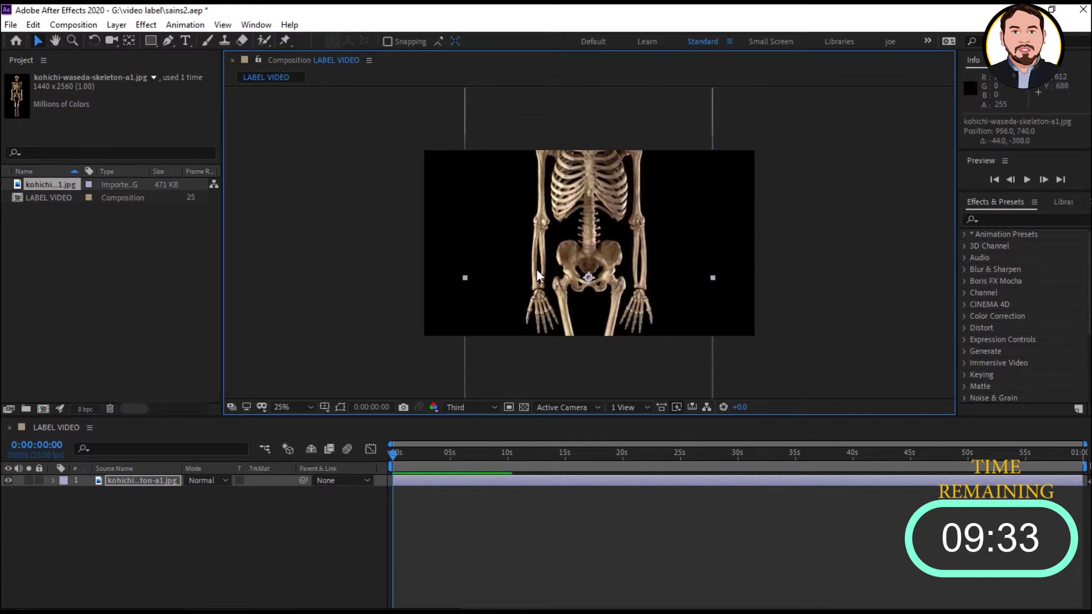
pyautogui.moveTo(590, 272)
pyautogui.mouseDown()
pyautogui.moveTo(588, 289)
pyautogui.moveTo(577, 278)
pyautogui.mouseUp()
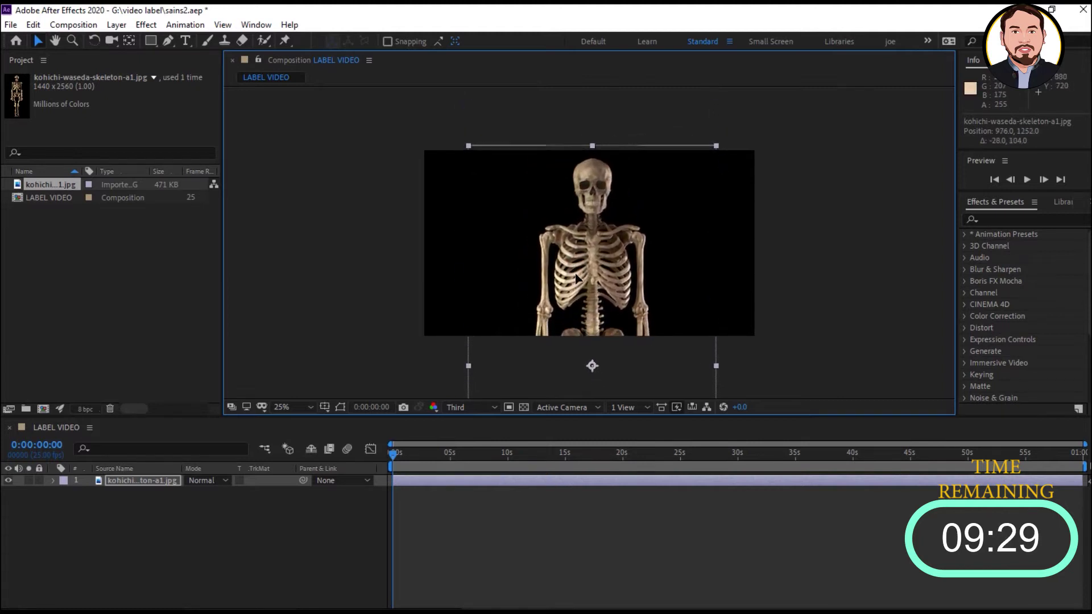
# - Set the viewer magnification to 100% and pan up to the skull
pyautogui.press('q')
pyautogui.click(297, 408)
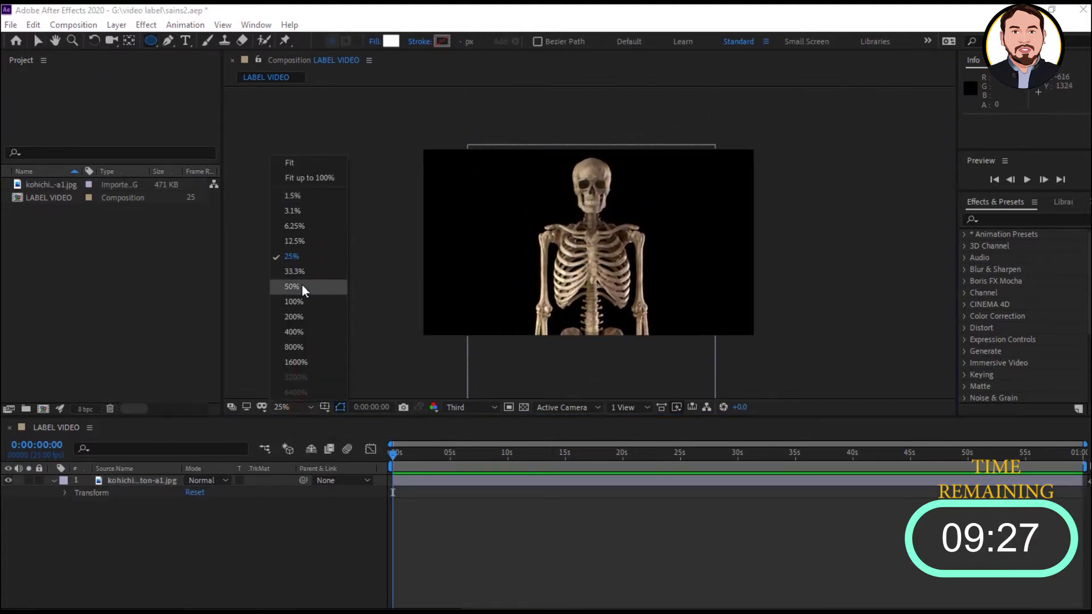
pyautogui.click(295, 302)
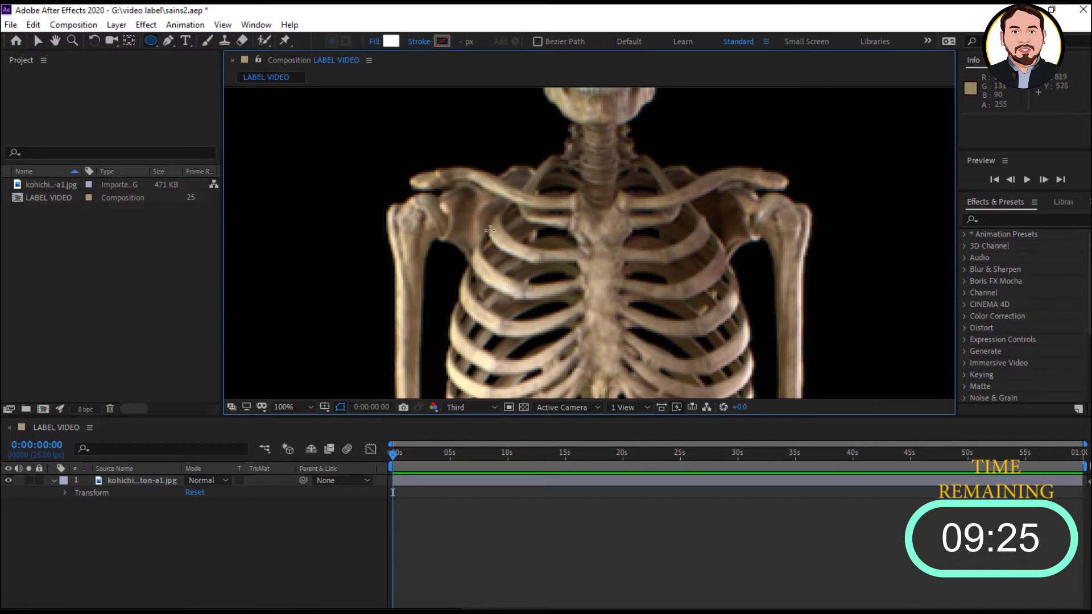
pyautogui.moveTo(490, 230); pyautogui.dragTo(312, 309)
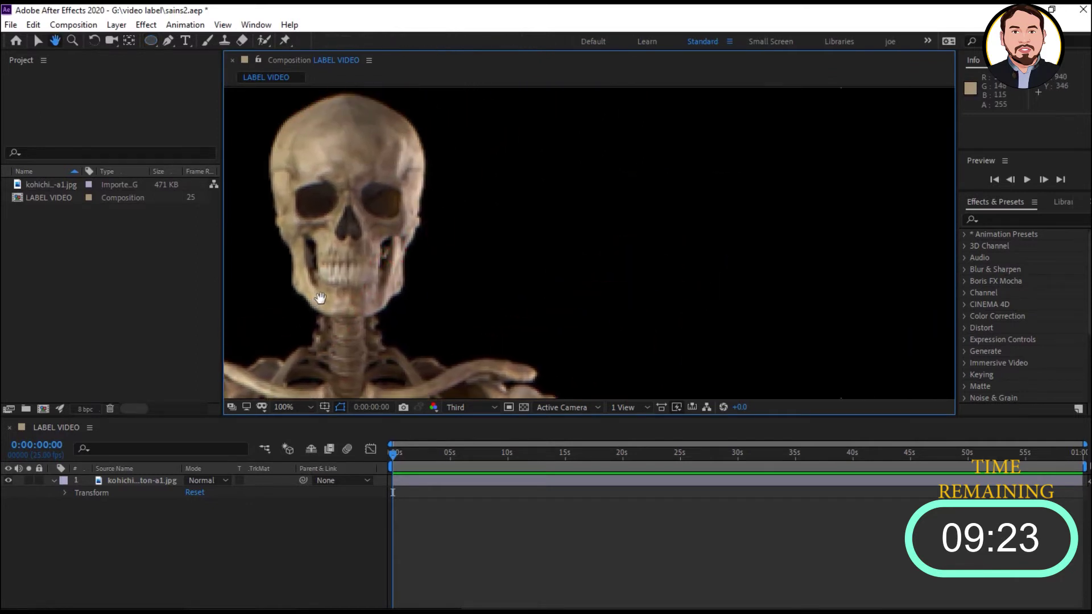
pyautogui.press('q')
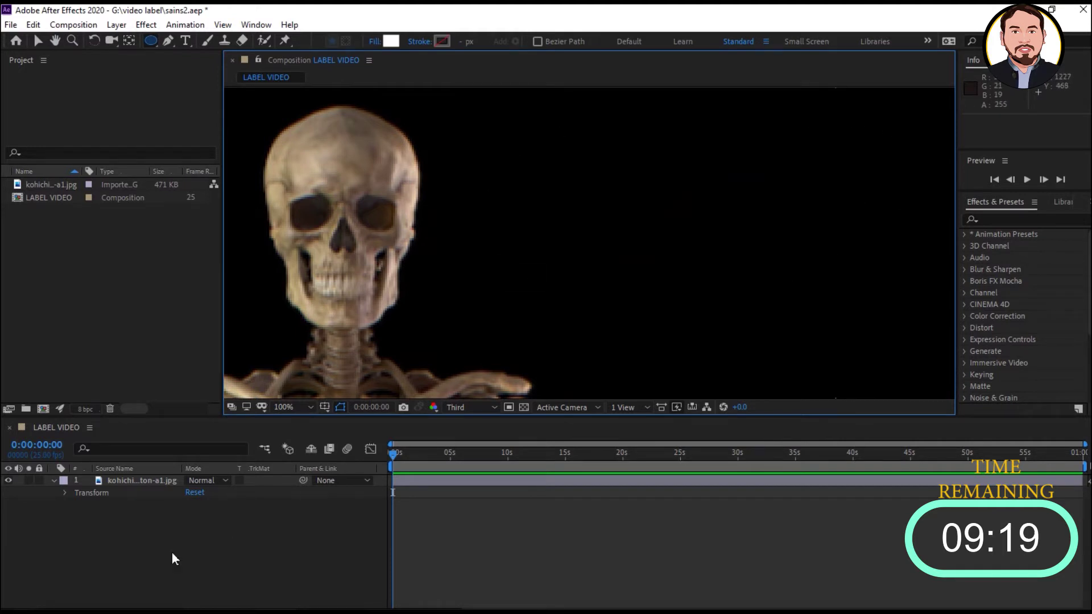
# - Draw a small white circle on the skull's upper right with the Ellipse Tool
pyautogui.click(146, 504)
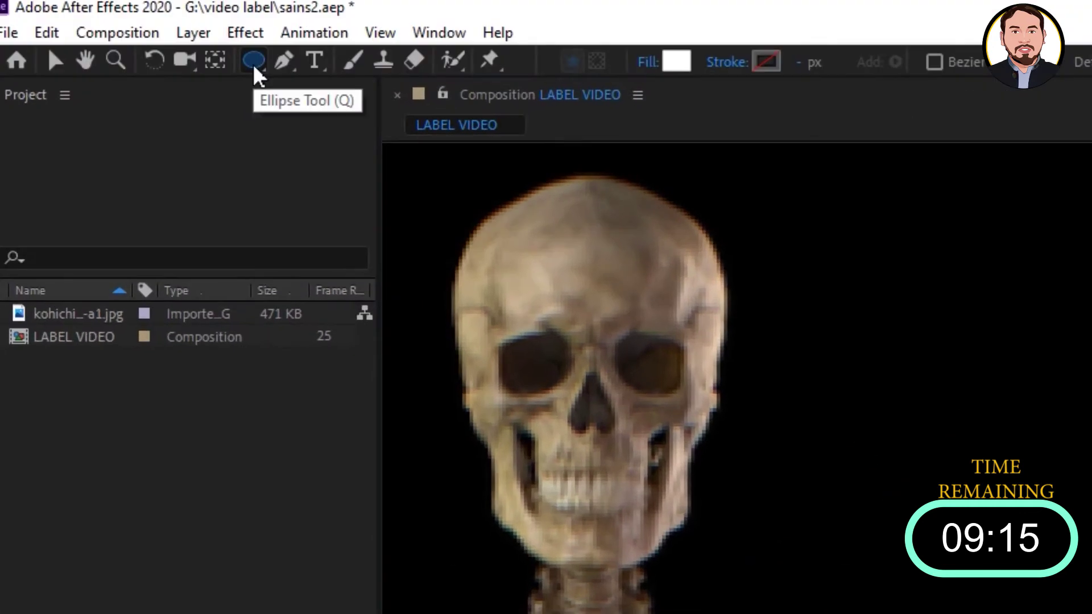
pyautogui.click(261, 68)
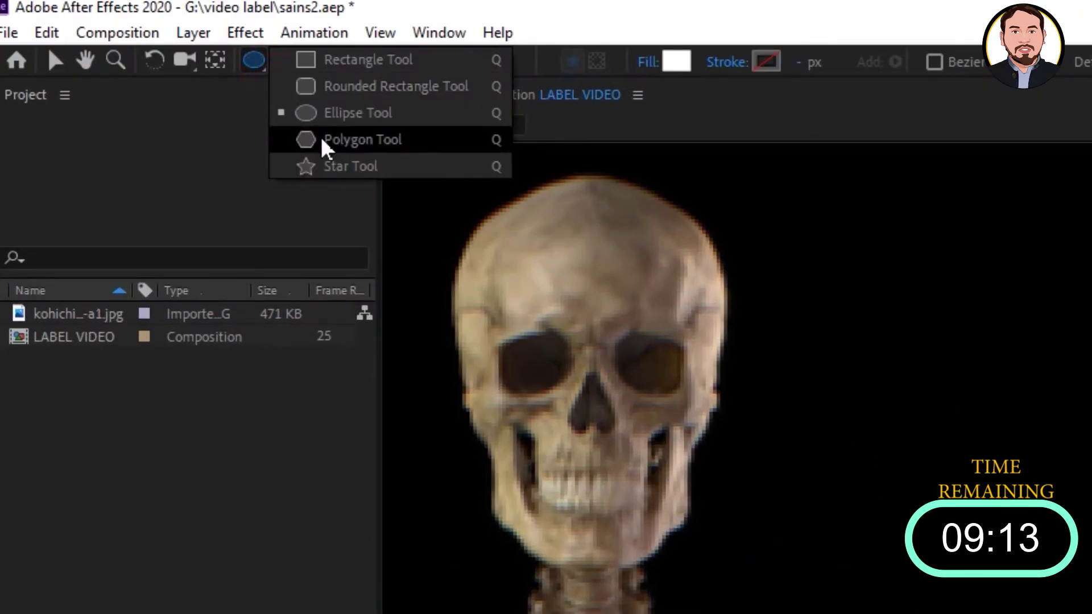
pyautogui.click(323, 120)
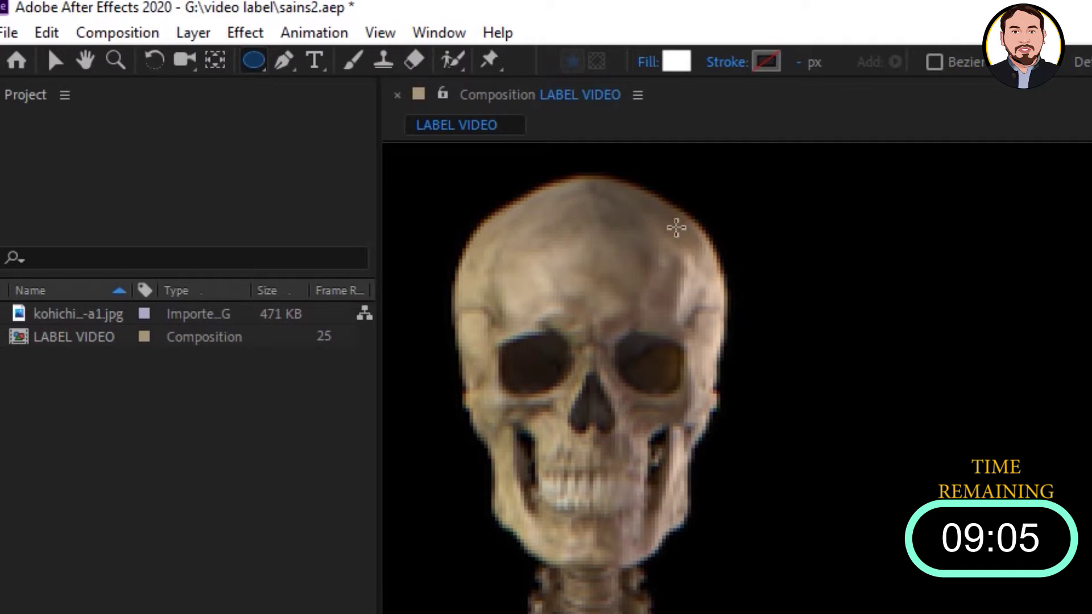
pyautogui.moveTo(677, 227); pyautogui.dragTo(724, 303)
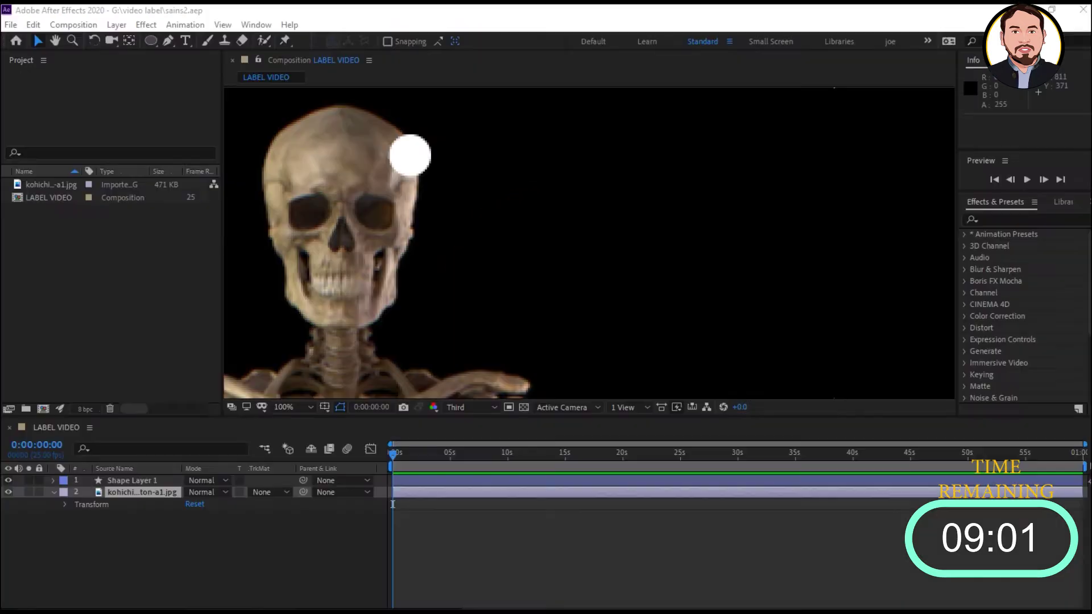
# - Centre Shape Layer 1's anchor point on the circle using the Pan Behind tool
pyautogui.click(159, 482)
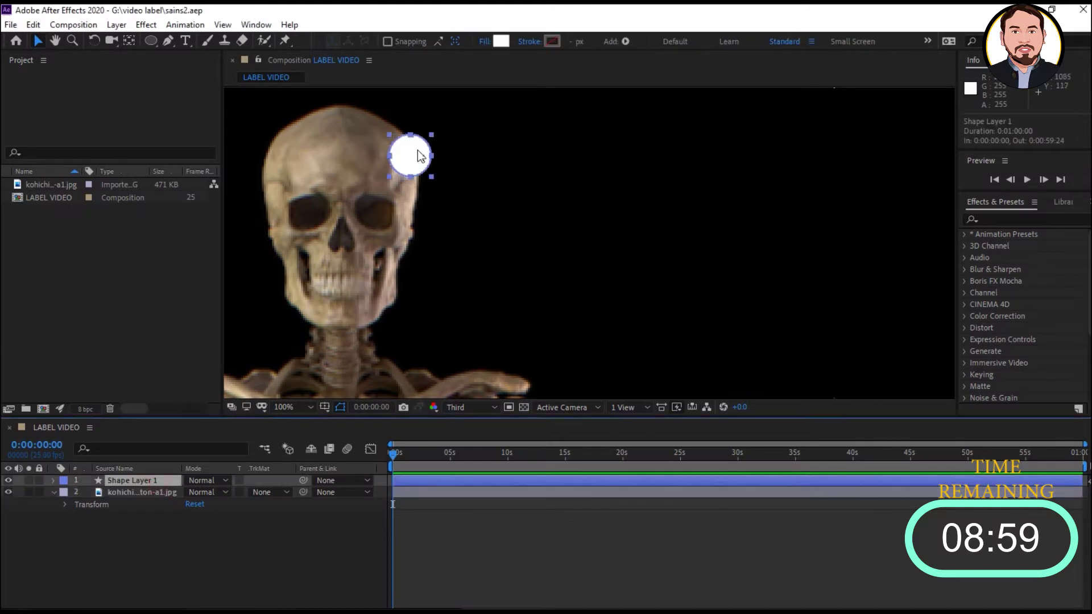
pyautogui.press(',')
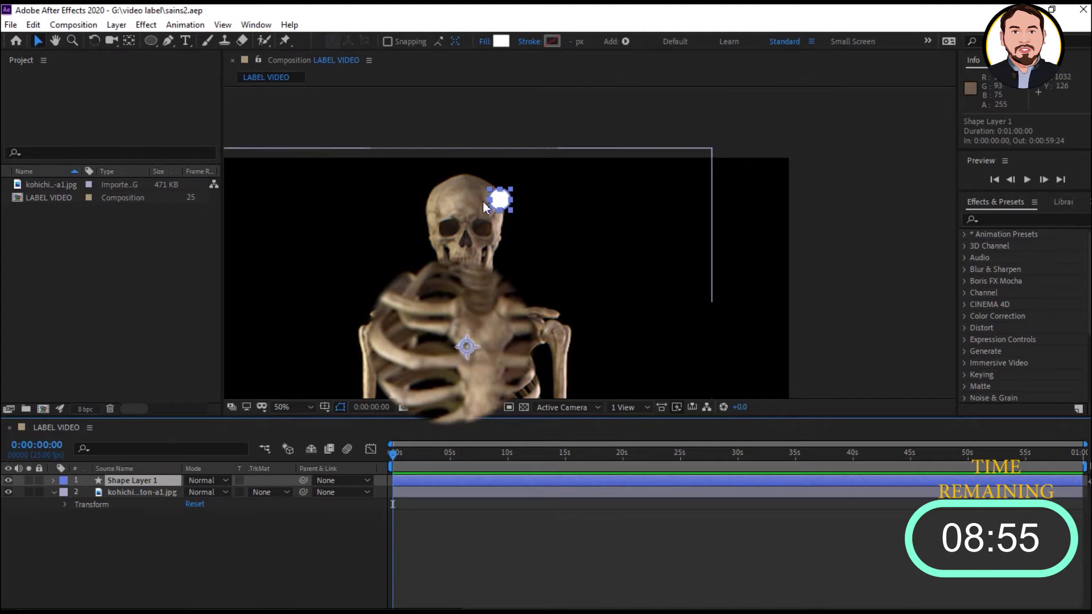
pyautogui.click(129, 41)
pyautogui.moveTo(459, 343); pyautogui.dragTo(500, 200)
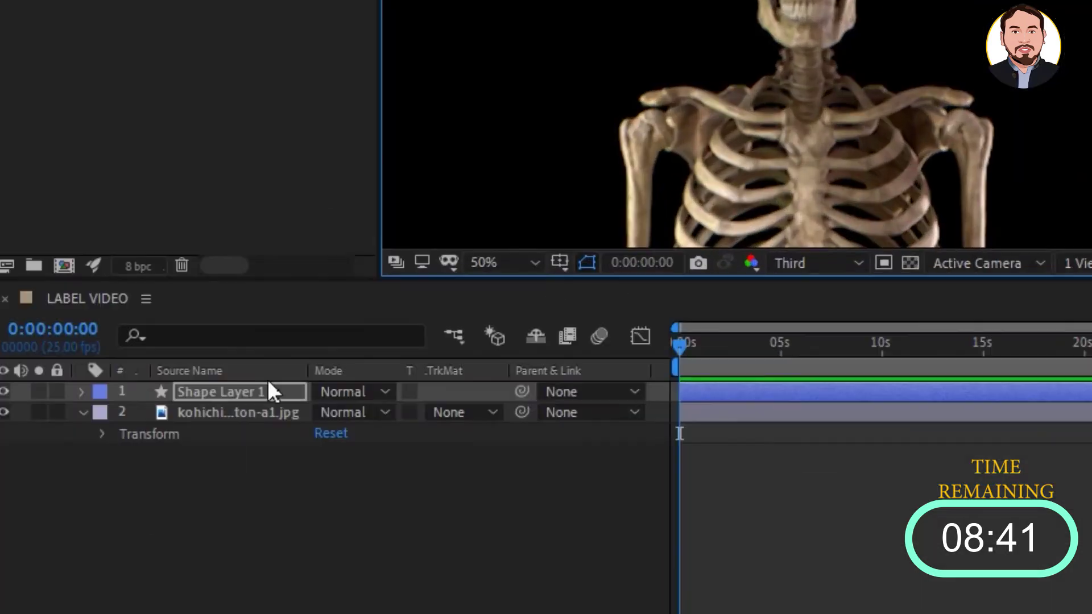
# - Duplicate the circle layer twice and reveal Scale for all three circle layers
pyautogui.click(152, 479)
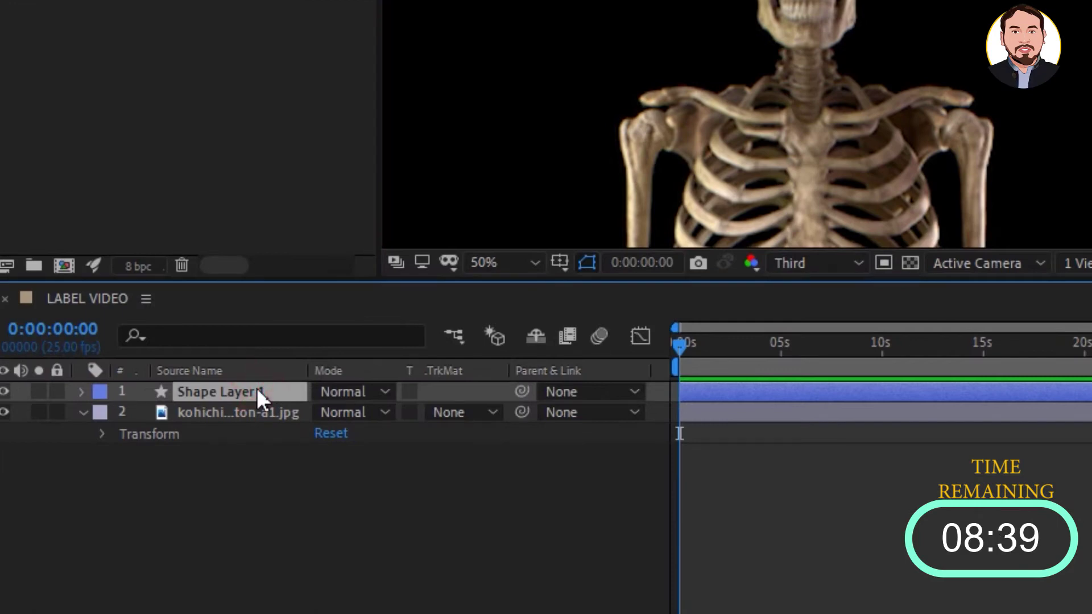
pyautogui.hotkey('ctrl', 'd')
pyautogui.hotkey('ctrl', 'd')
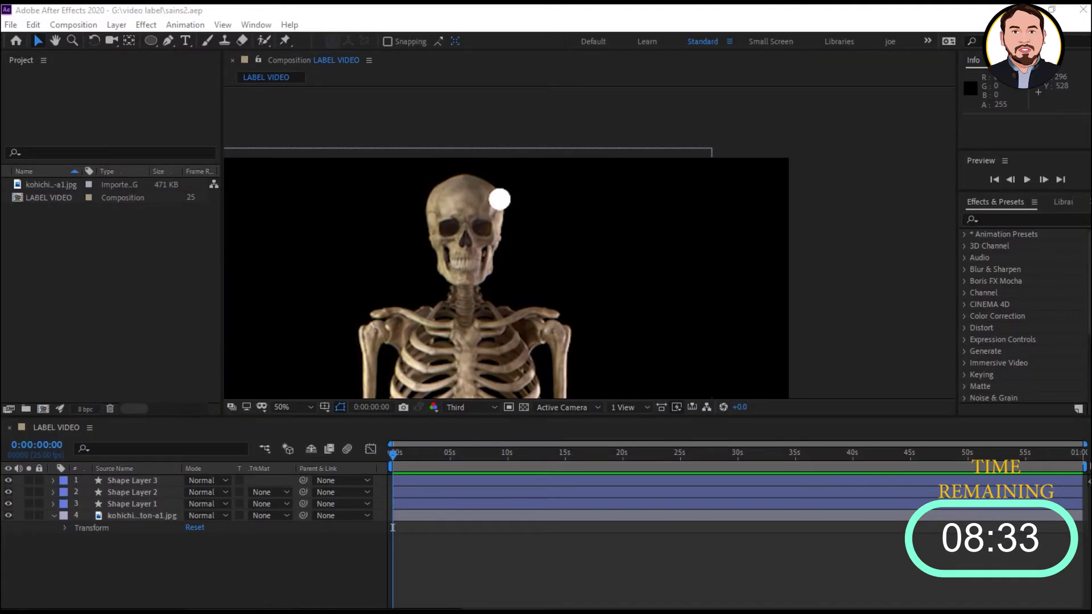
pyautogui.click(144, 483)
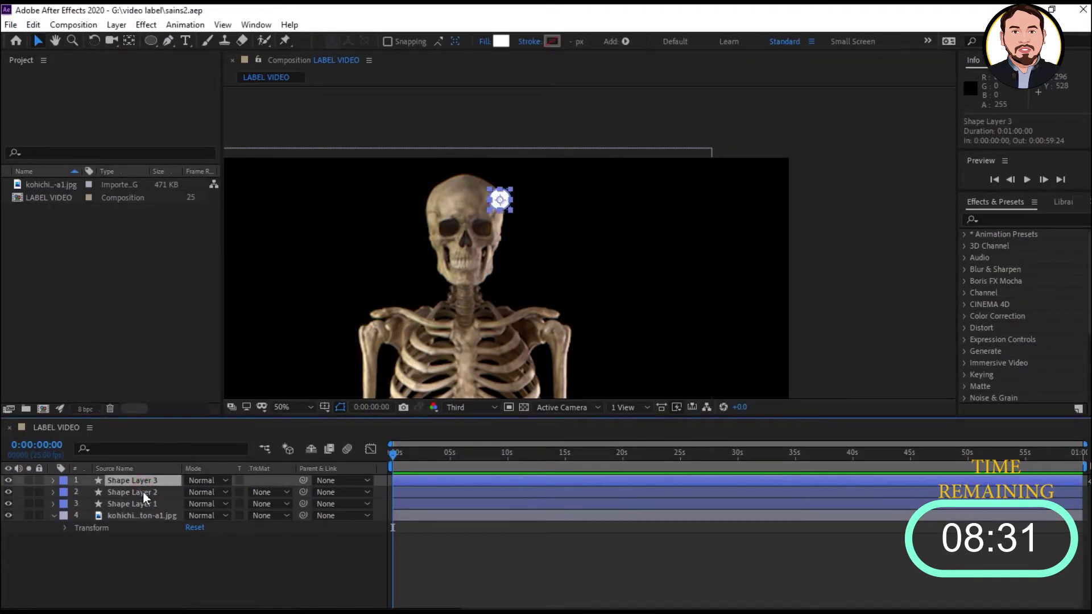
pyautogui.keyDown('ctrl'); pyautogui.click(142, 491); pyautogui.keyUp('ctrl')
pyautogui.keyDown('ctrl'); pyautogui.click(144, 504); pyautogui.keyUp('ctrl')
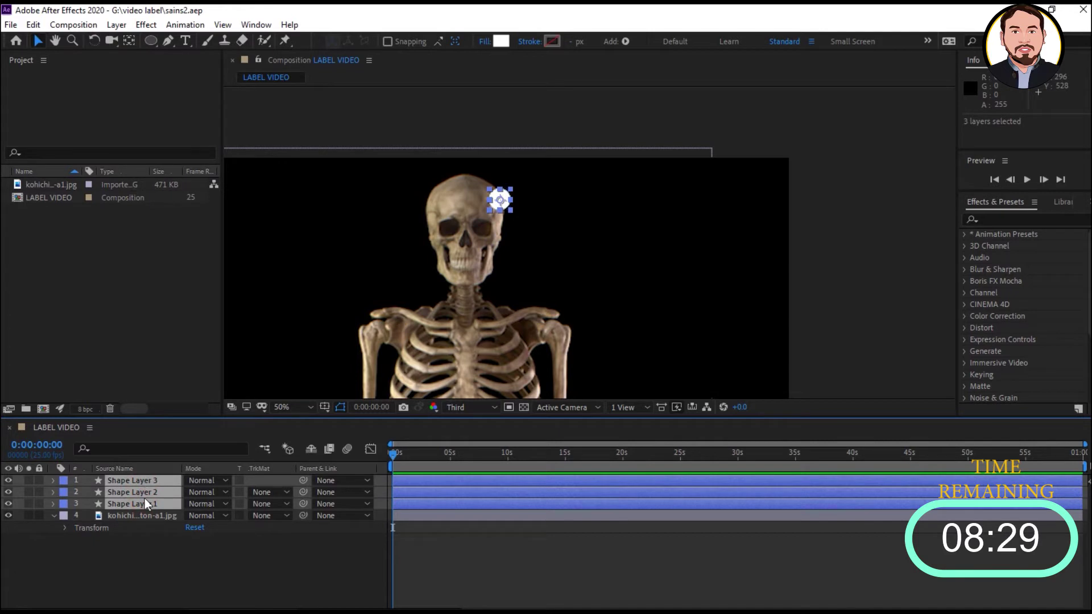
pyautogui.press('s')
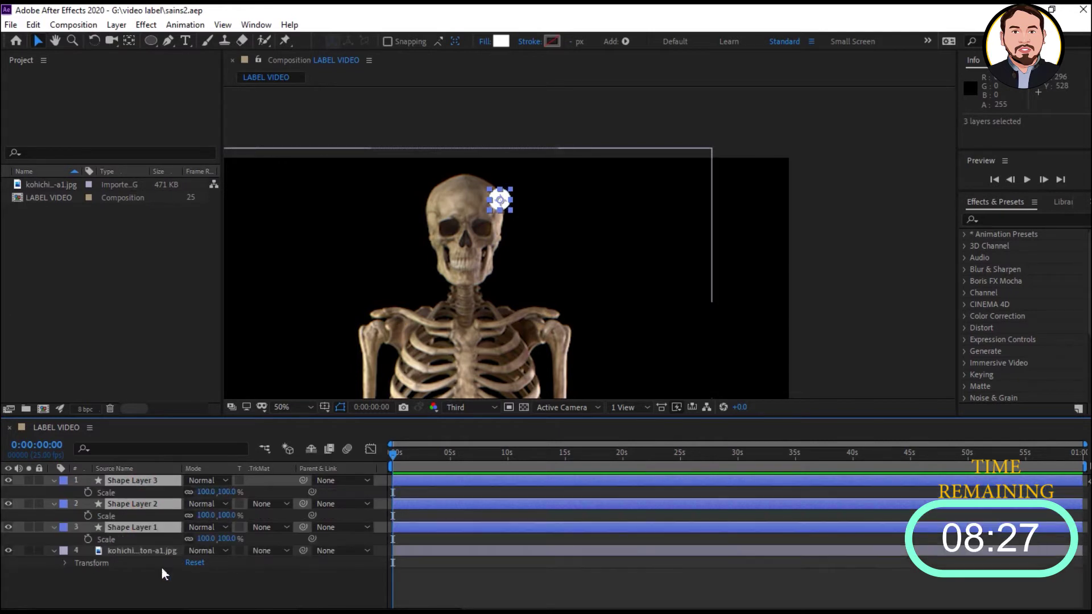
# - Enter 140 as Shape Layer 2's Scale value
pyautogui.click(155, 573)
pyautogui.click(156, 528)
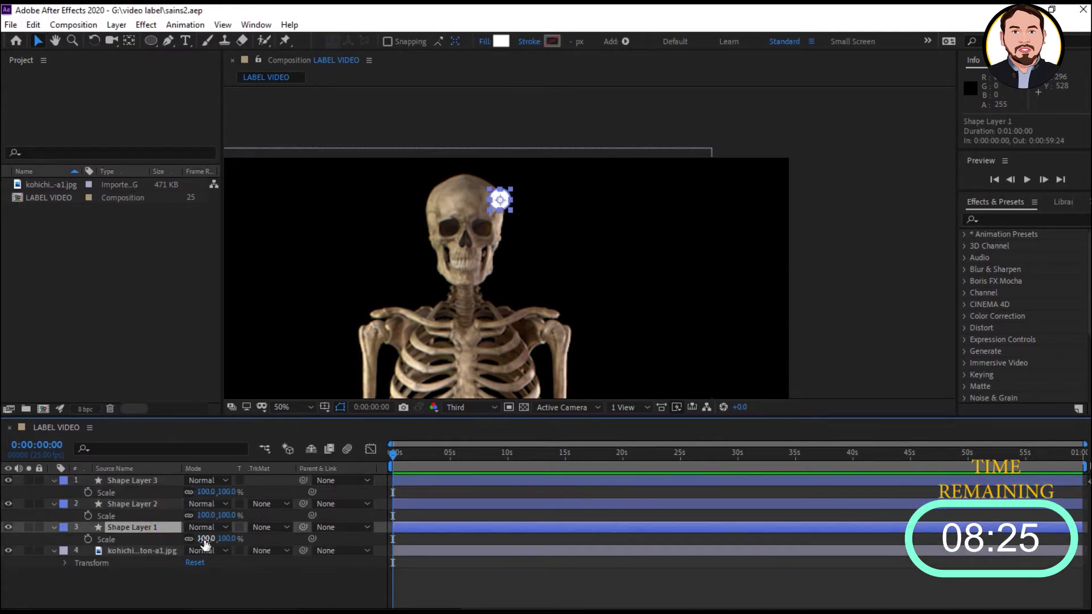
pyautogui.click(136, 503)
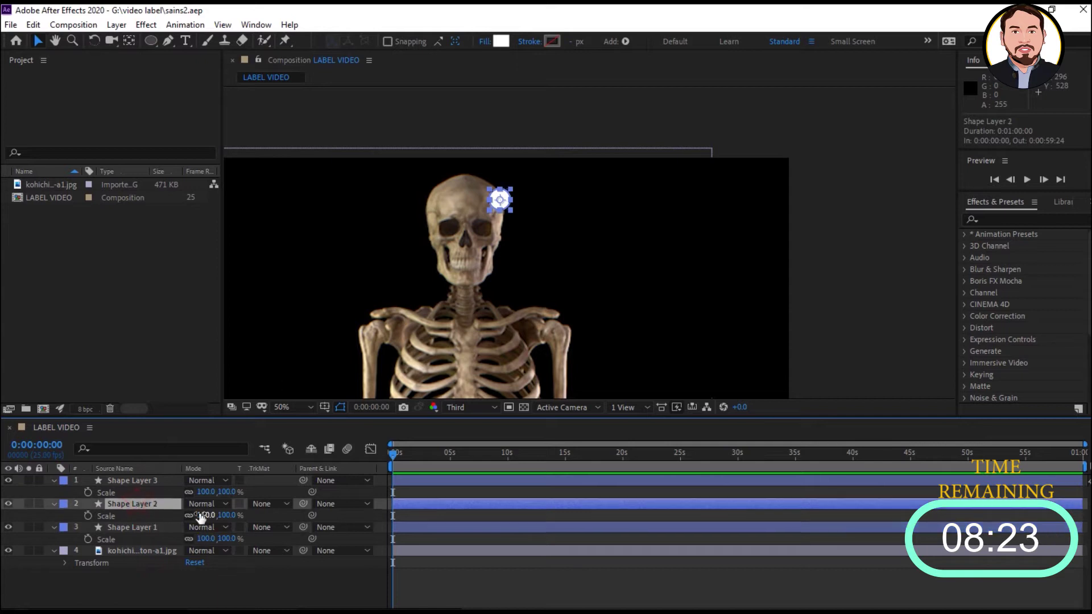
pyautogui.click(203, 516)
pyautogui.write('140')
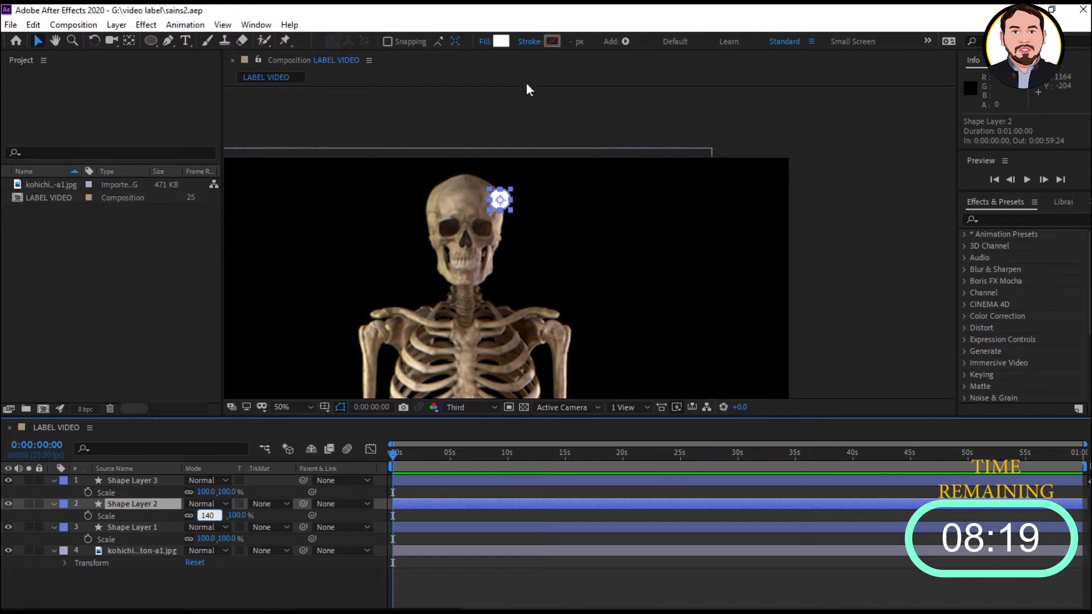
# - Commit Shape Layer 2 at 140% and make it a hollow ring with a white 3 px stroke
pyautogui.click(497, 42)
pyautogui.click(354, 276)
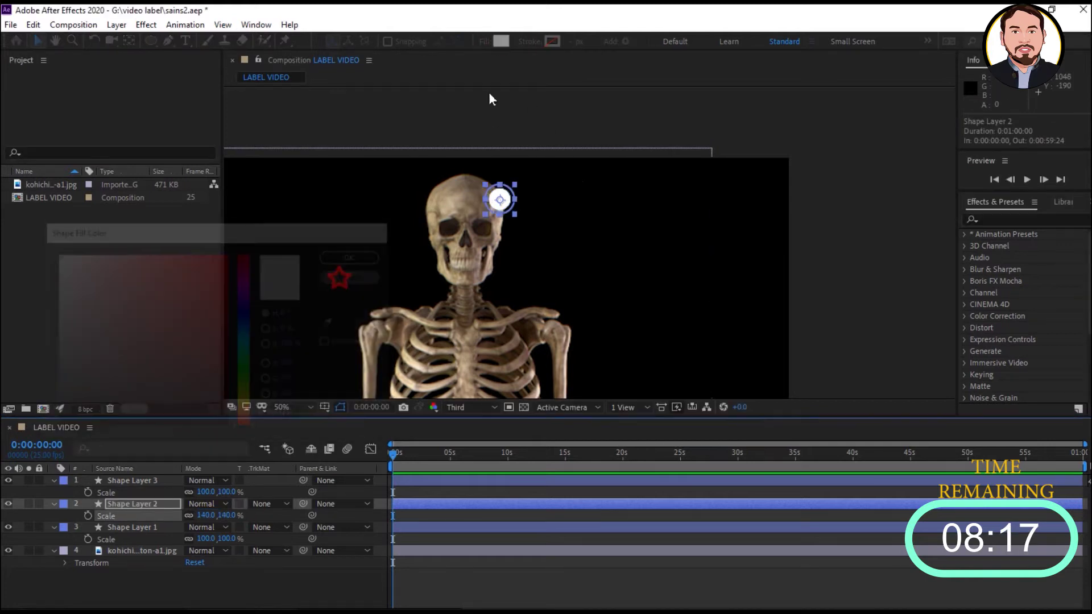
pyautogui.click(484, 41)
pyautogui.click(480, 267)
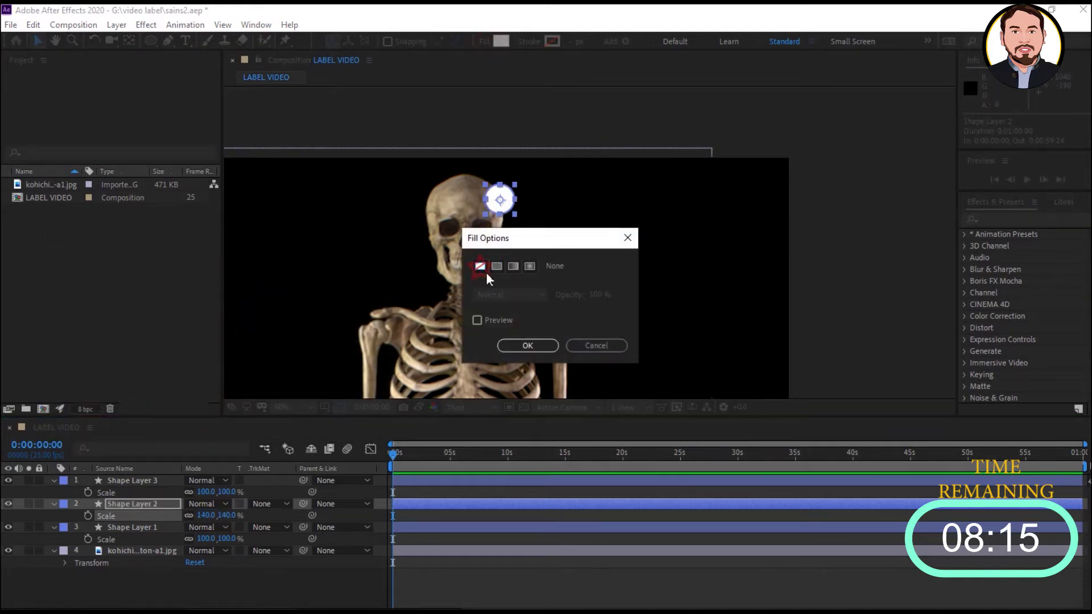
pyautogui.click(528, 346)
pyautogui.click(550, 41)
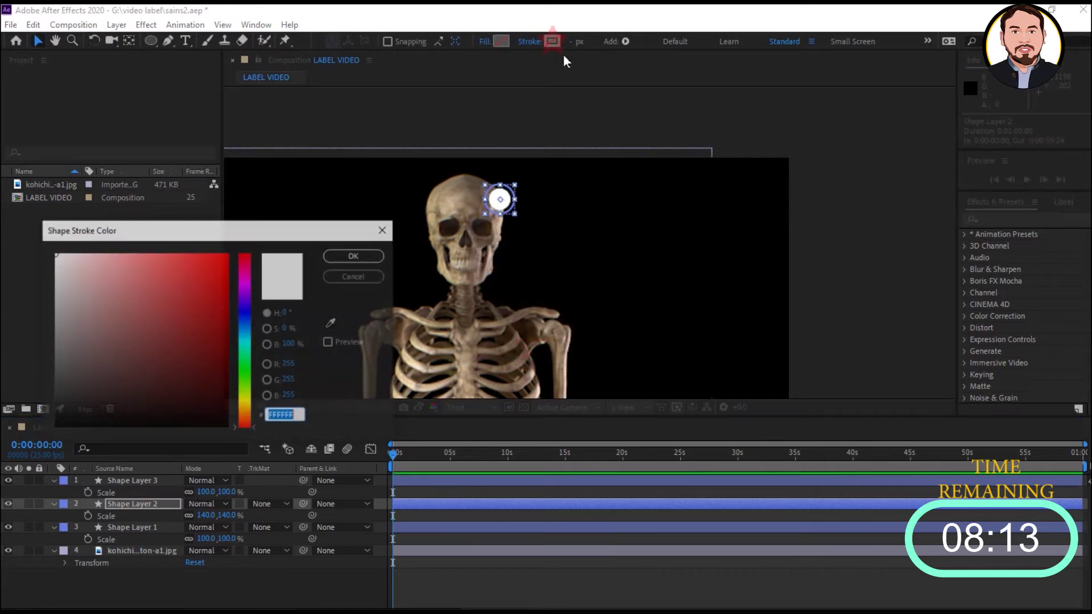
pyautogui.click(350, 257)
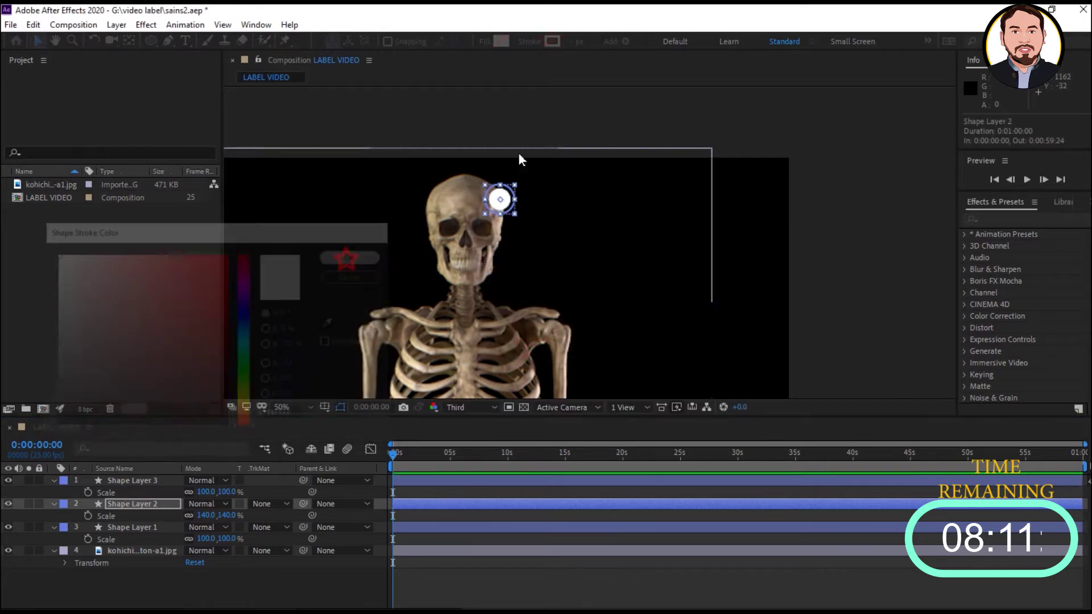
pyautogui.click(573, 43)
pyautogui.write('3')
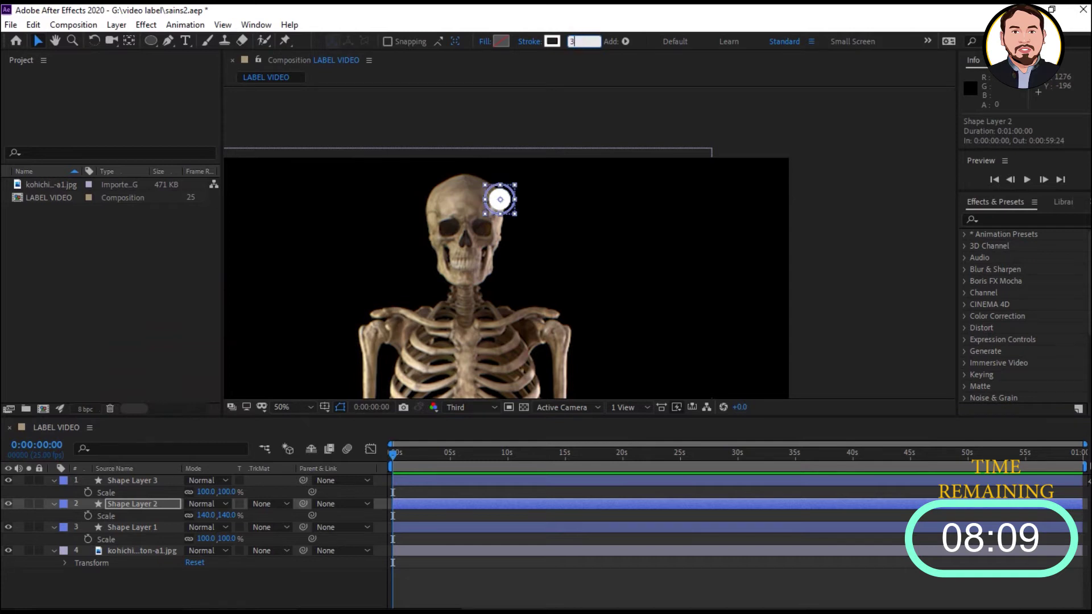
pyautogui.press('Return')
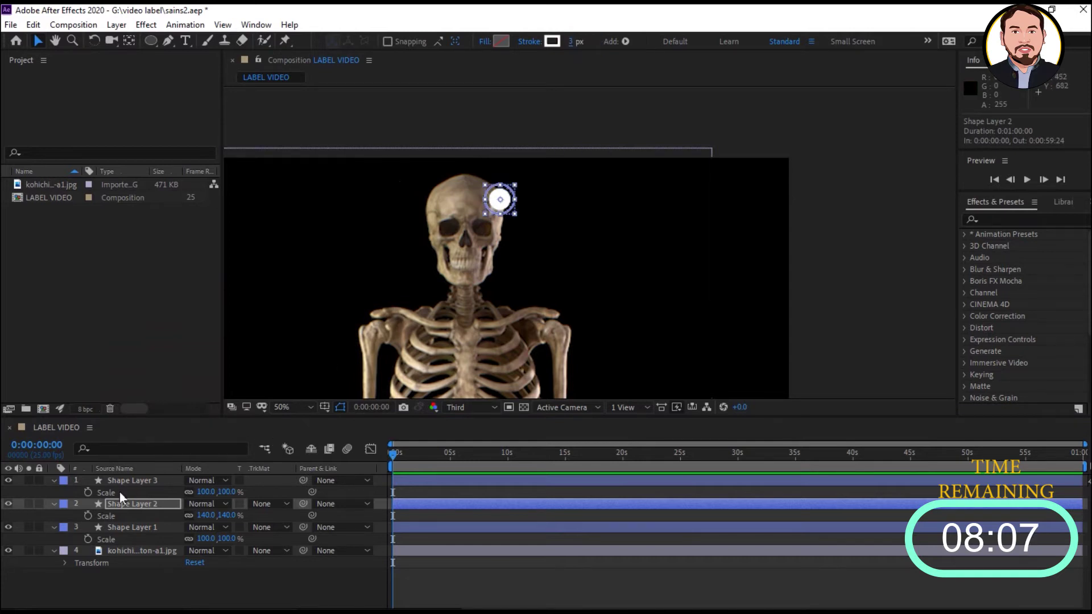
# - Set Shape Layer 3's Scale to 180%
pyautogui.click(122, 482)
pyautogui.click(208, 492)
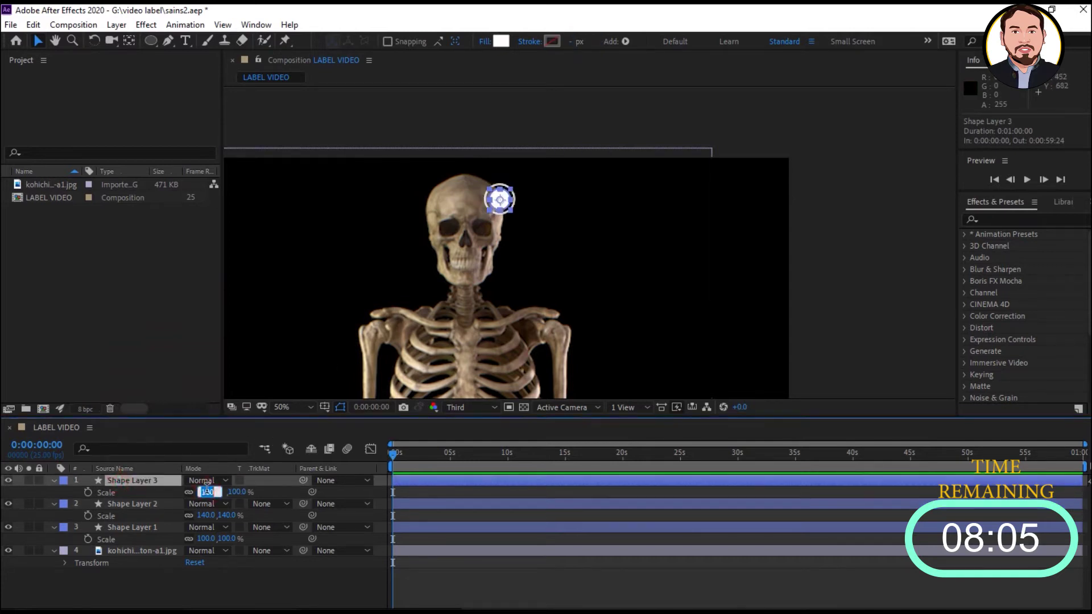
pyautogui.write('8')
pyautogui.press('Return')
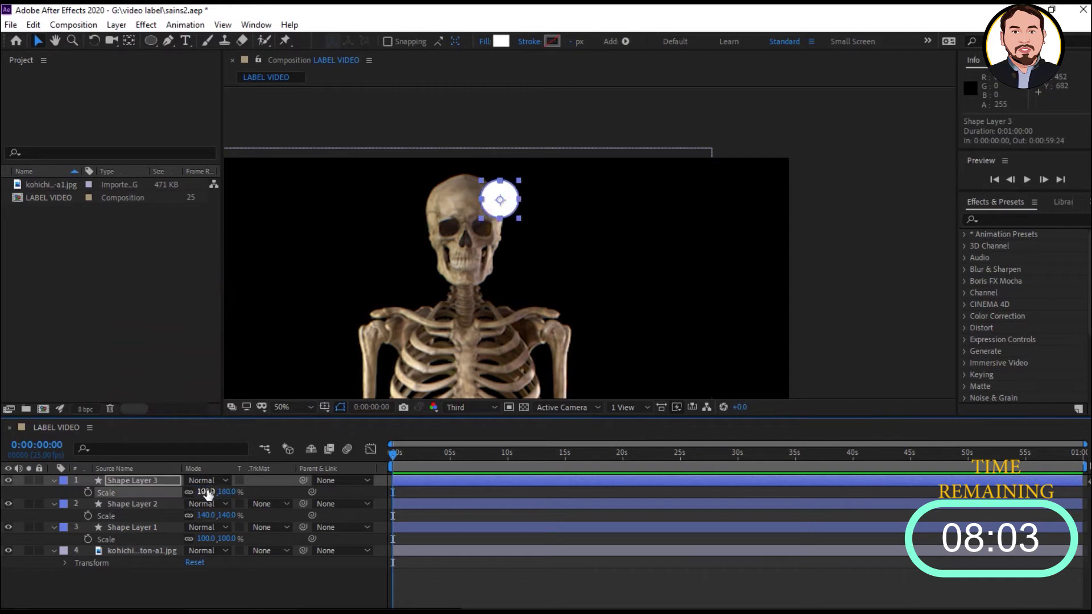
# - Give Shape Layer 3 no fill and a pure white 3 px stroke, then select all three circles
pyautogui.click(500, 45)
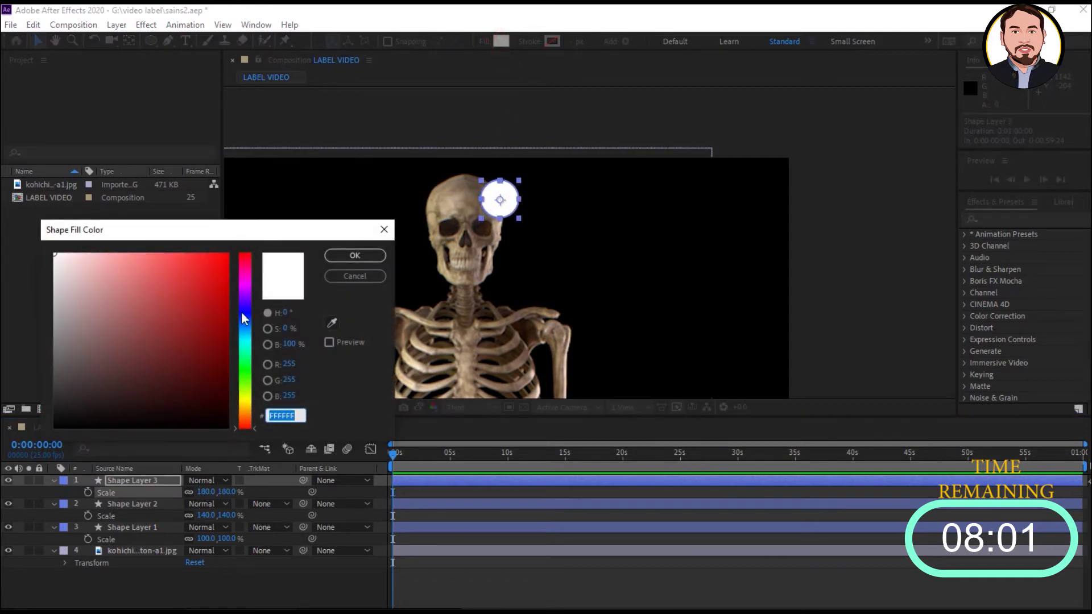
pyautogui.click(355, 255)
pyautogui.click(485, 41)
pyautogui.click(480, 266)
pyautogui.click(528, 346)
pyautogui.click(552, 41)
pyautogui.moveTo(107, 253); pyautogui.dragTo(55, 254)
pyautogui.click(368, 256)
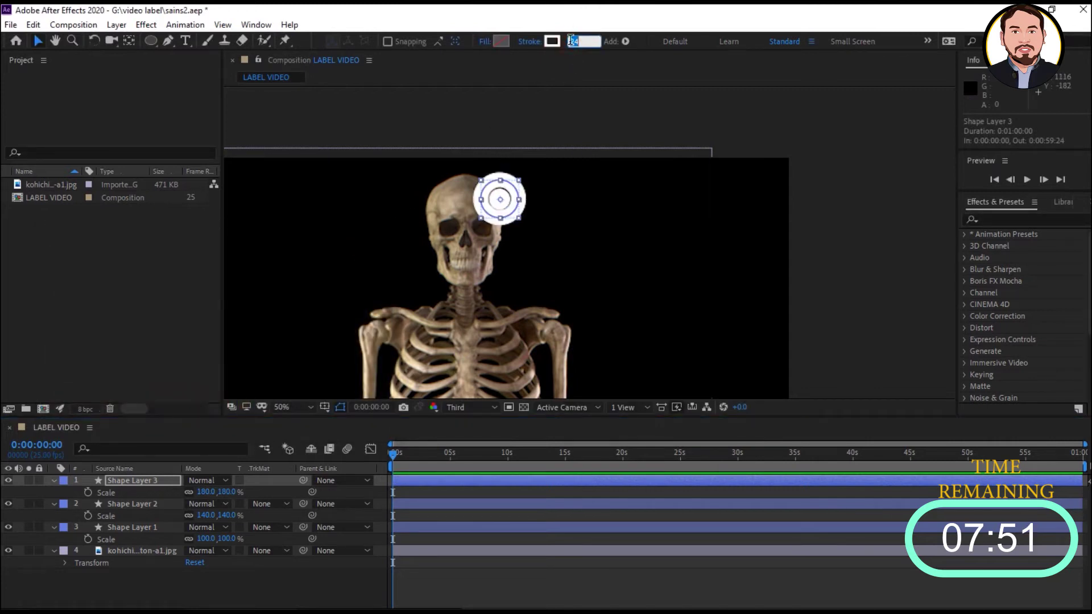
pyautogui.write('3')
pyautogui.press('Return')
pyautogui.click(569, 276)
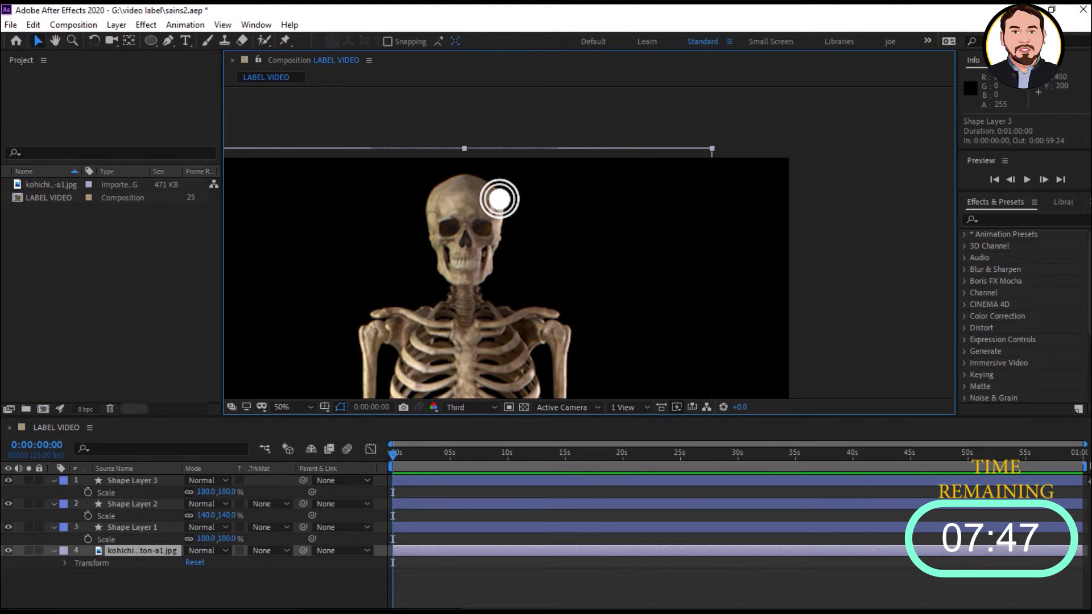
pyautogui.click(144, 481)
pyautogui.keyDown('shift'); pyautogui.click(145, 504); pyautogui.keyUp('shift')
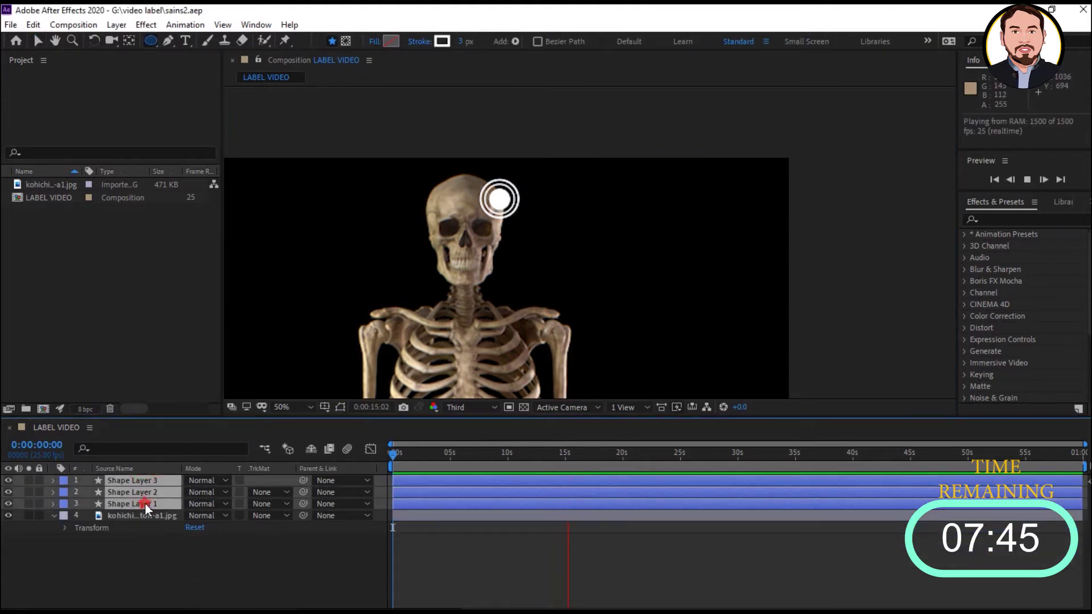
# - Keyframe the circles' Opacity from 0% at the start to 100% around 1:02
pyautogui.click(53, 480)
pyautogui.click(87, 561)
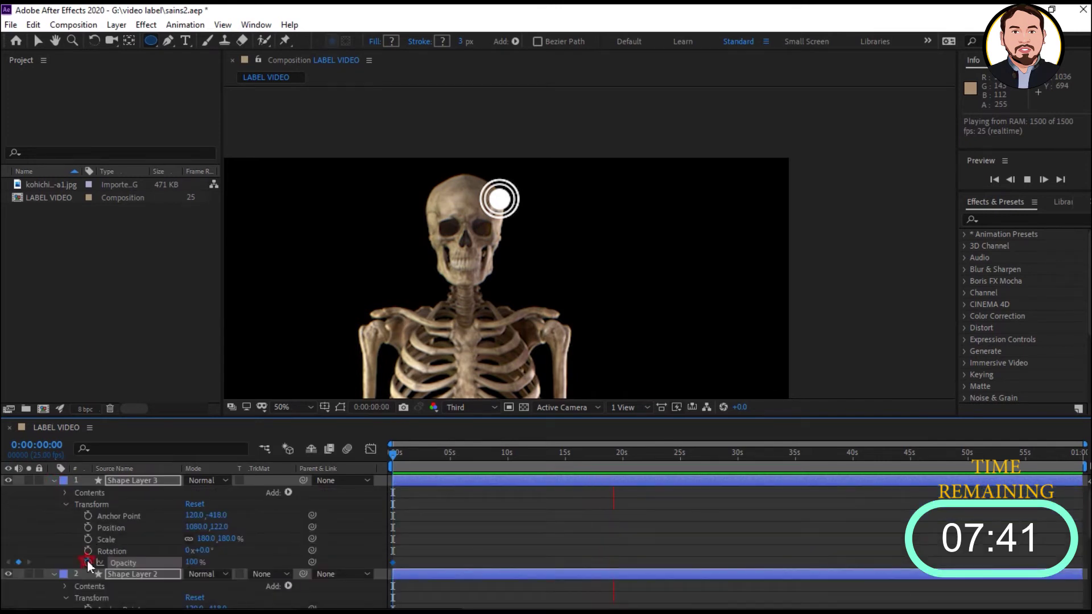
pyautogui.click(195, 562)
pyautogui.write('0')
pyautogui.click(500, 198)
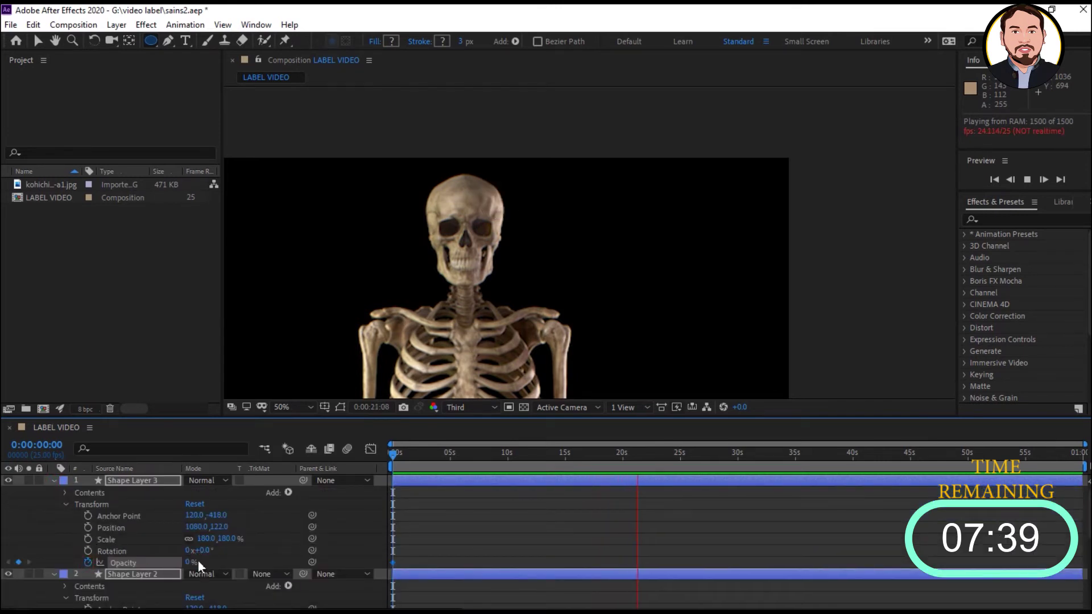
pyautogui.scroll(-5, 193, 541)
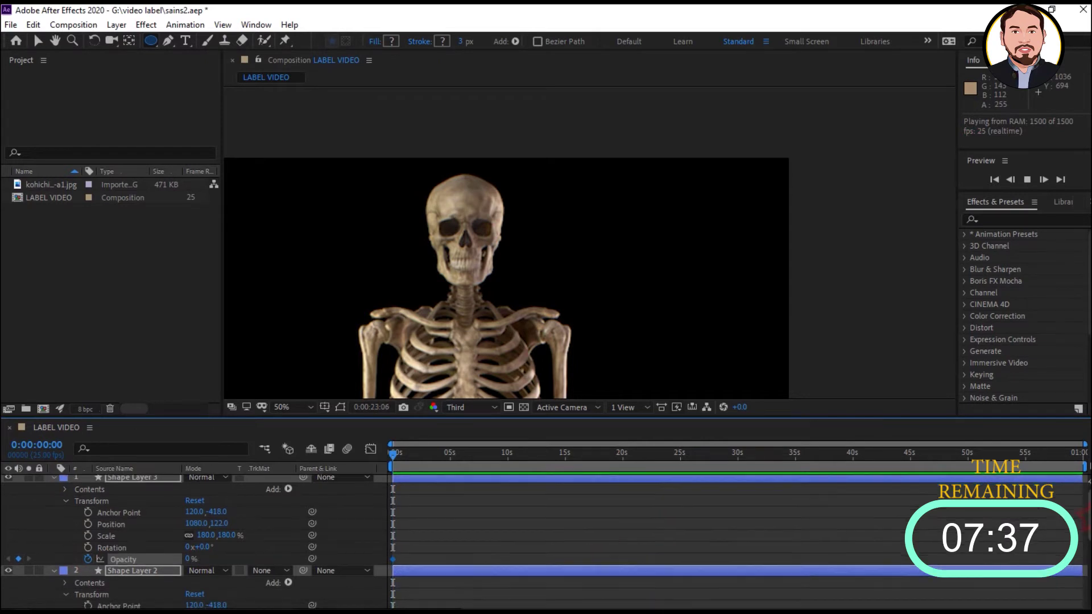
pyautogui.scroll(-1, 194, 540)
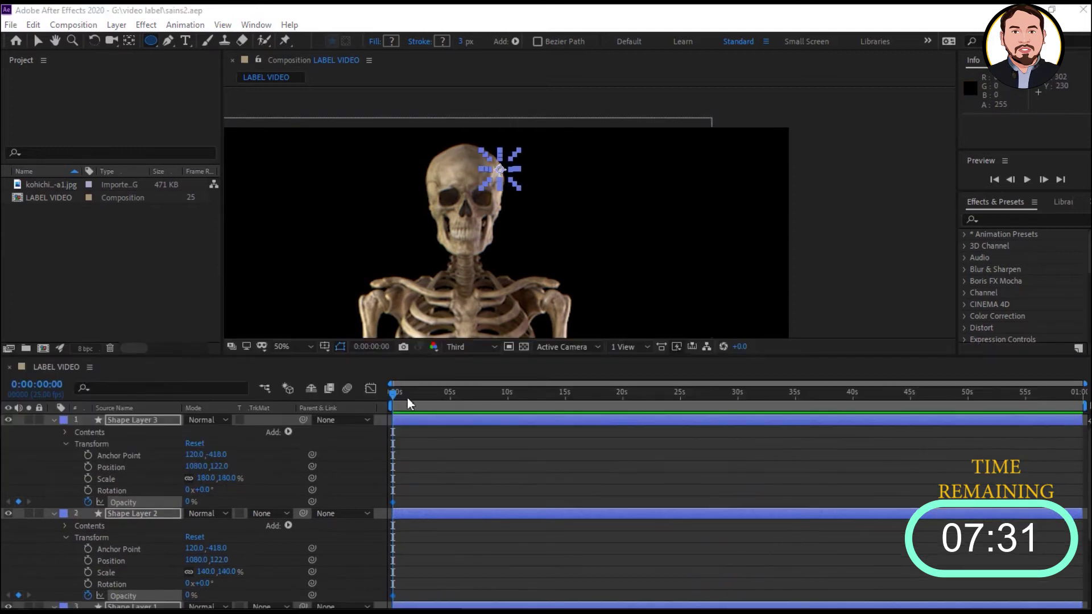
pyautogui.moveTo(394, 394); pyautogui.dragTo(407, 398)
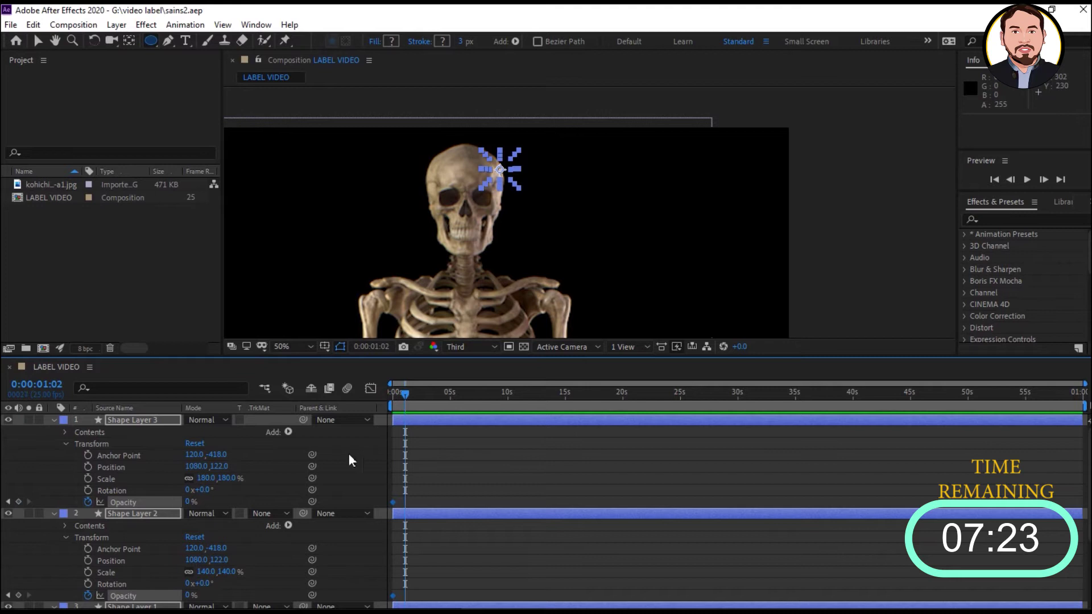
pyautogui.click(189, 502)
pyautogui.write('1')
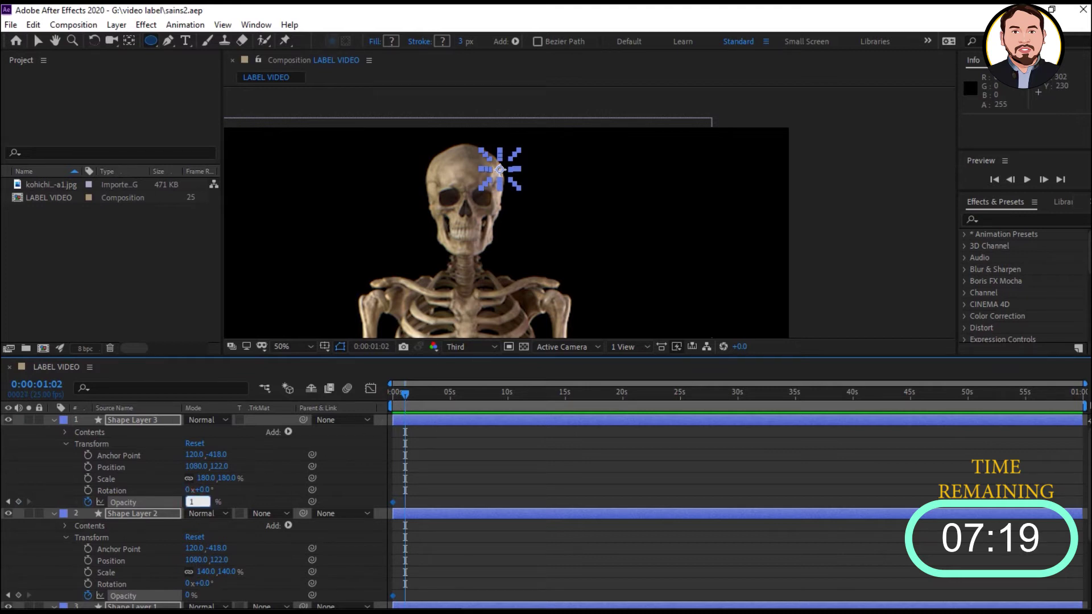
pyautogui.write('0')
pyautogui.press('Return')
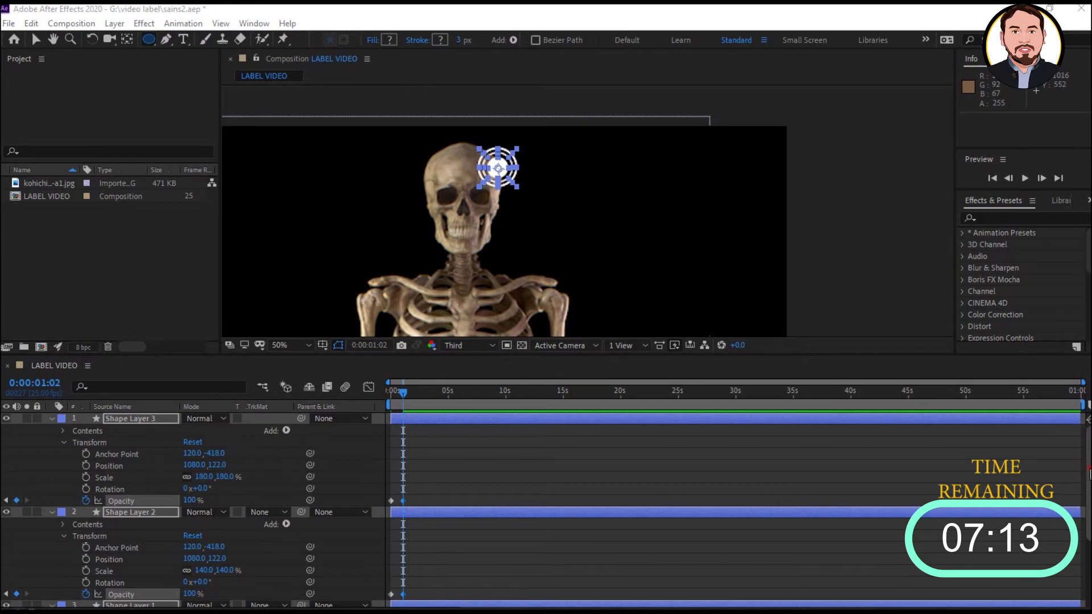
# - Drag Shape Layer 2's and Shape Layer 3's opacity keyframes later to stagger the fades
pyautogui.scroll(-2, 514, 572)
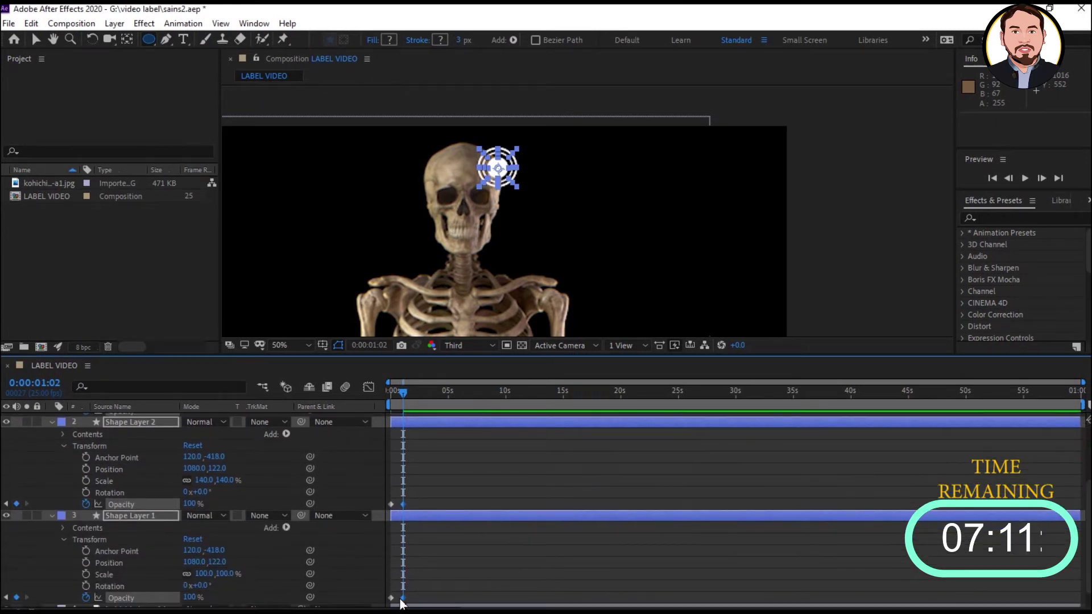
pyautogui.keyDown('ctrl'); pyautogui.click(411, 512); pyautogui.keyUp('ctrl')
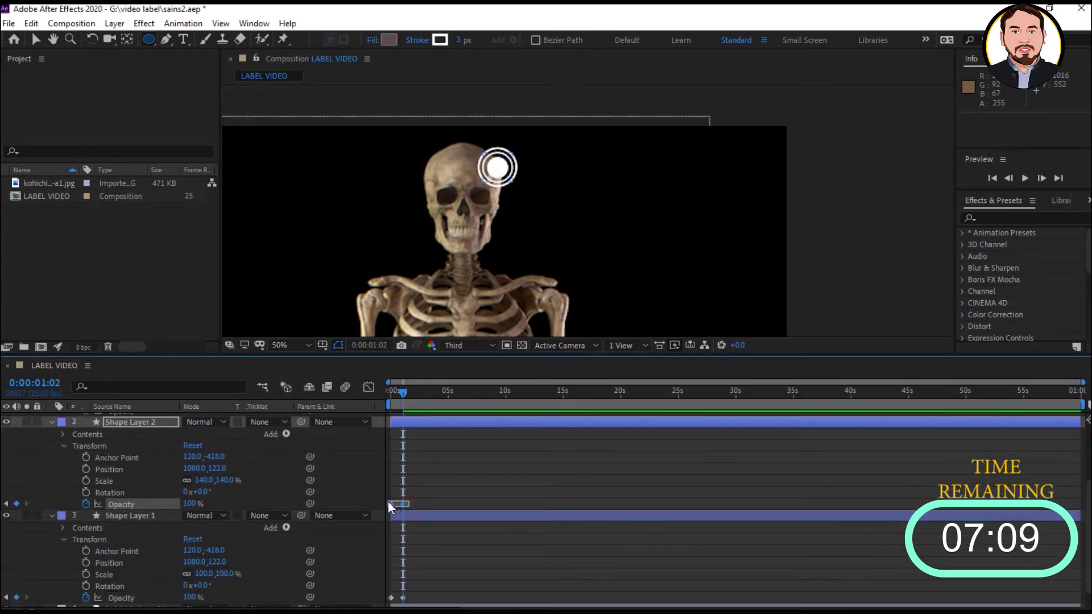
pyautogui.moveTo(391, 503); pyautogui.dragTo(397, 506)
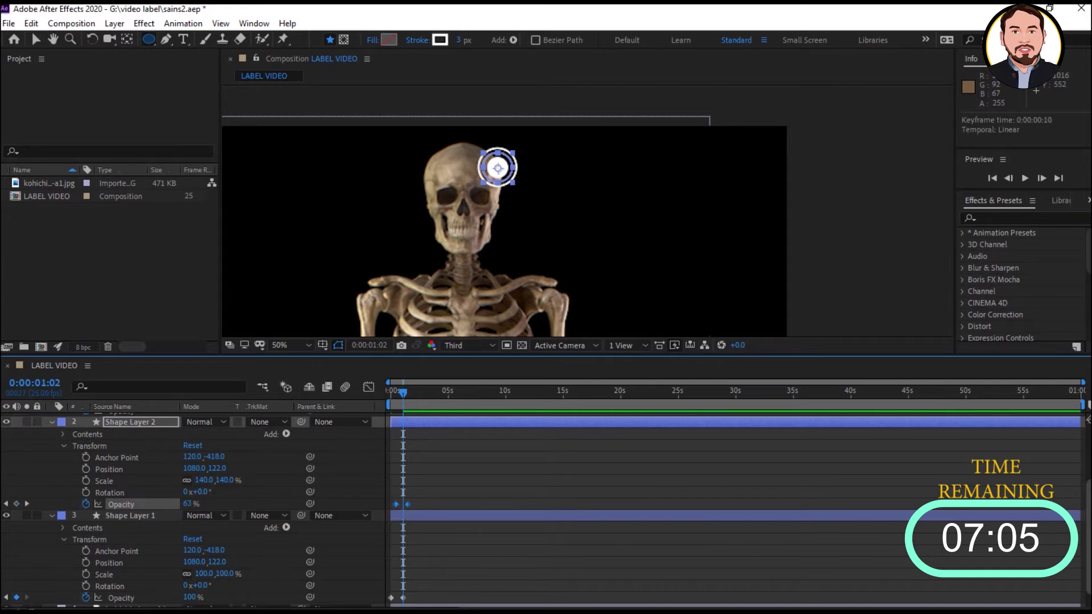
pyautogui.scroll(3, 171, 512)
pyautogui.click(392, 500)
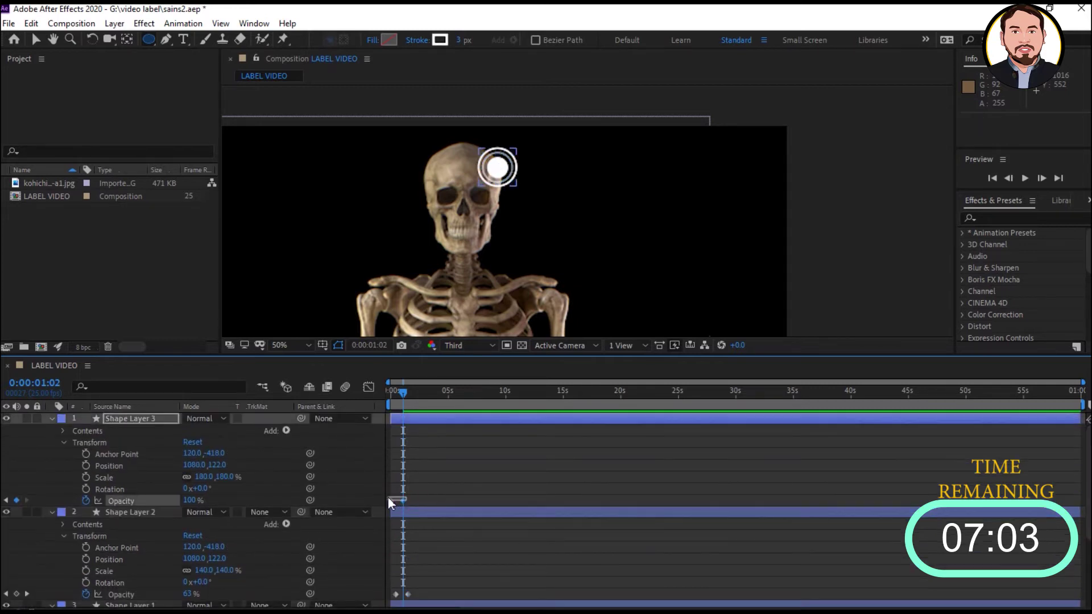
pyautogui.moveTo(391, 501); pyautogui.dragTo(397, 501)
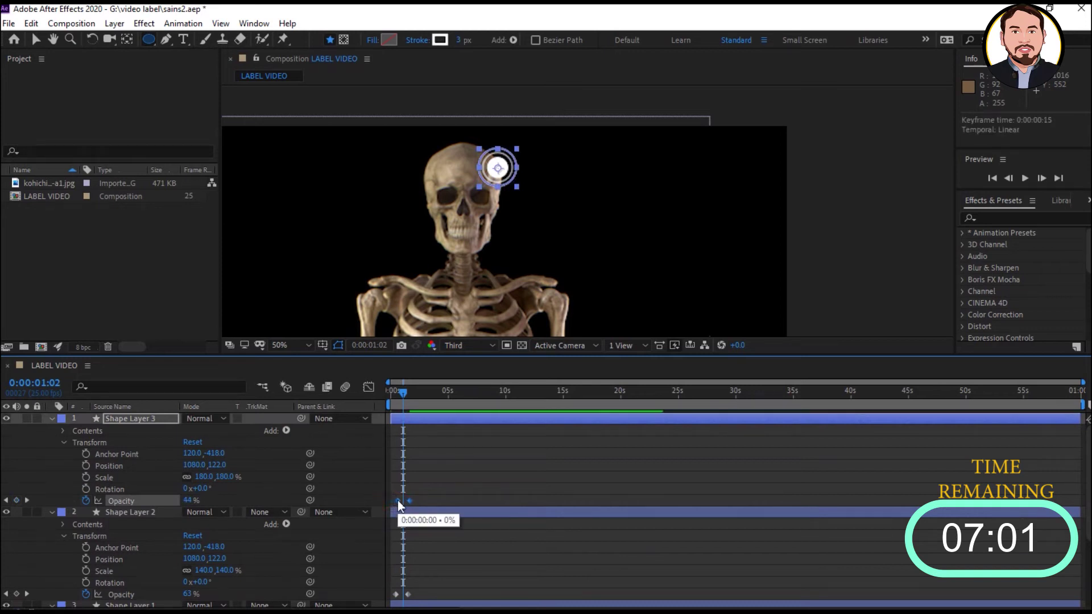
# - Preview the staggered fade-in, then set the outer ring's scale to 210% at 0:00:01:18
pyautogui.moveTo(402, 391); pyautogui.dragTo(382, 397)
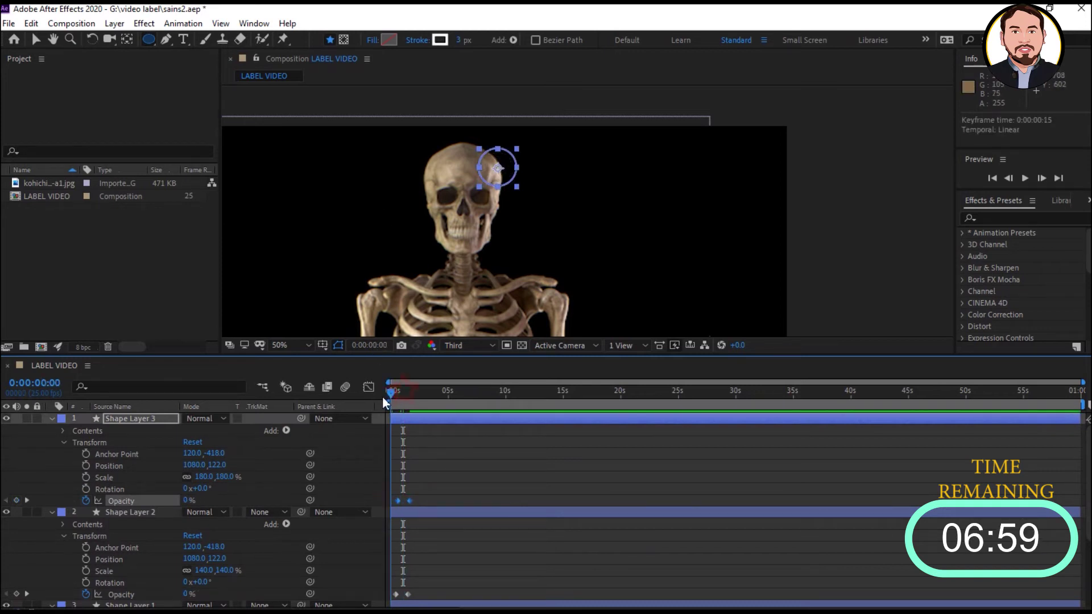
pyautogui.press('space')
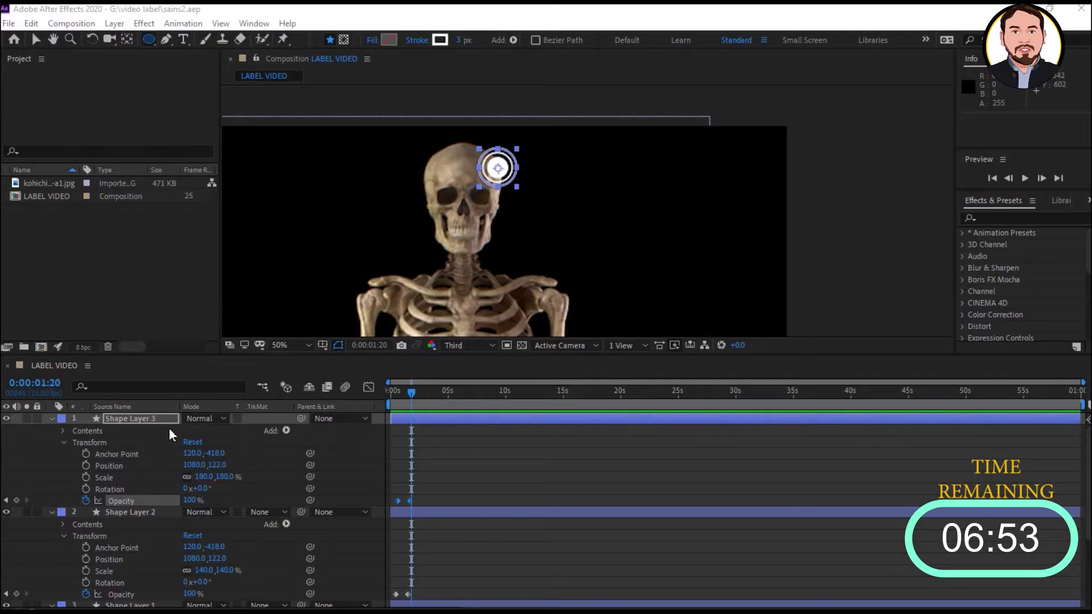
pyautogui.moveTo(412, 391); pyautogui.dragTo(412, 397)
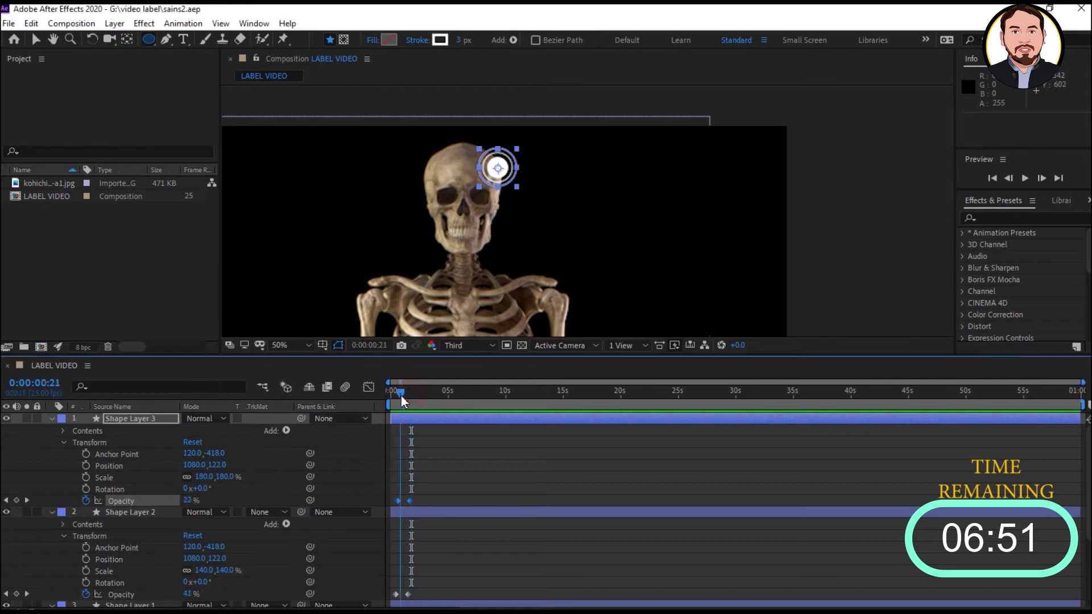
pyautogui.click(205, 478)
pyautogui.write('210')
pyautogui.press('Return')
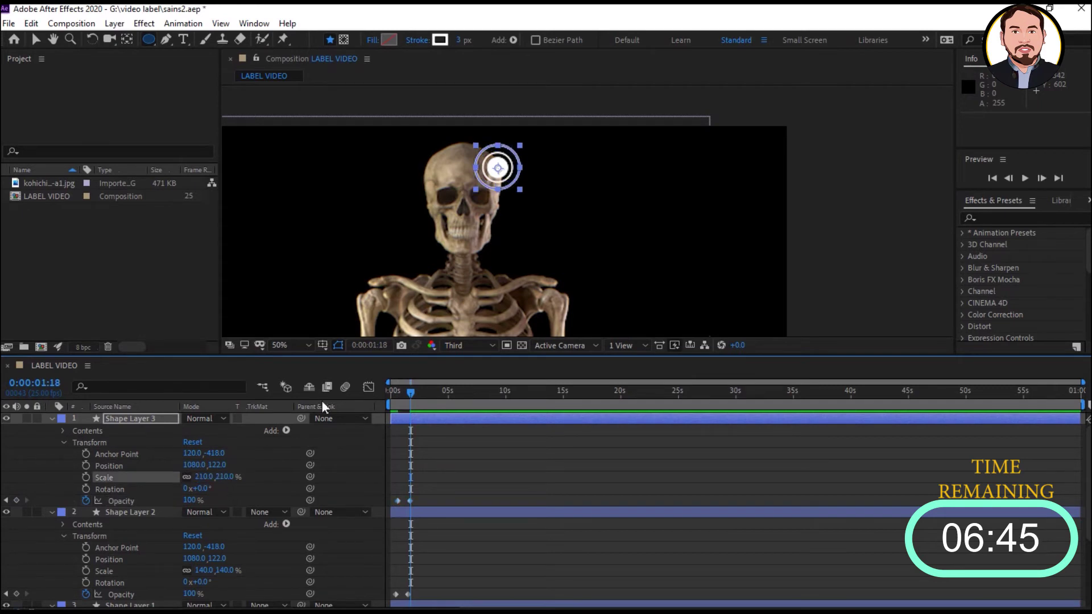
# - Add a 0% opacity keyframe at 0:00:01:24, check the fade, then undo it
pyautogui.moveTo(412, 394); pyautogui.dragTo(415, 393)
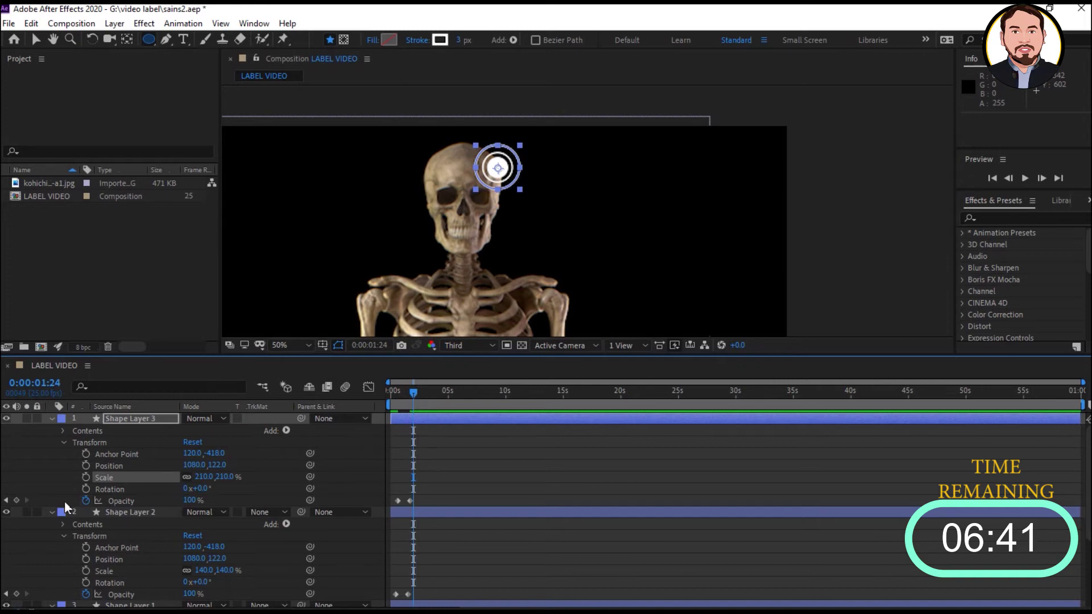
pyautogui.click(16, 500)
pyautogui.click(186, 502)
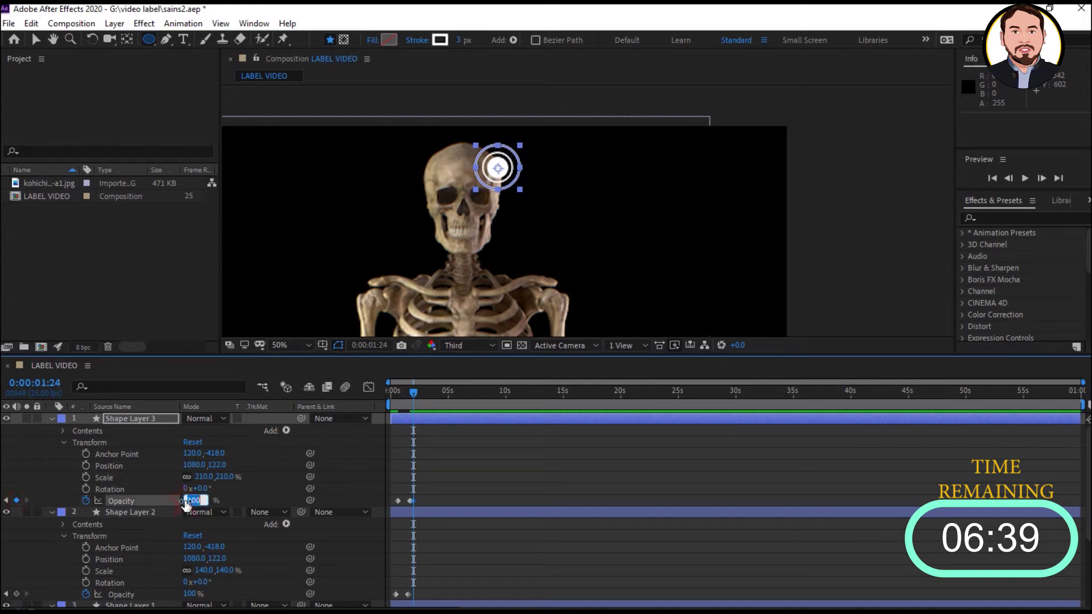
pyautogui.write('0')
pyautogui.click(419, 457)
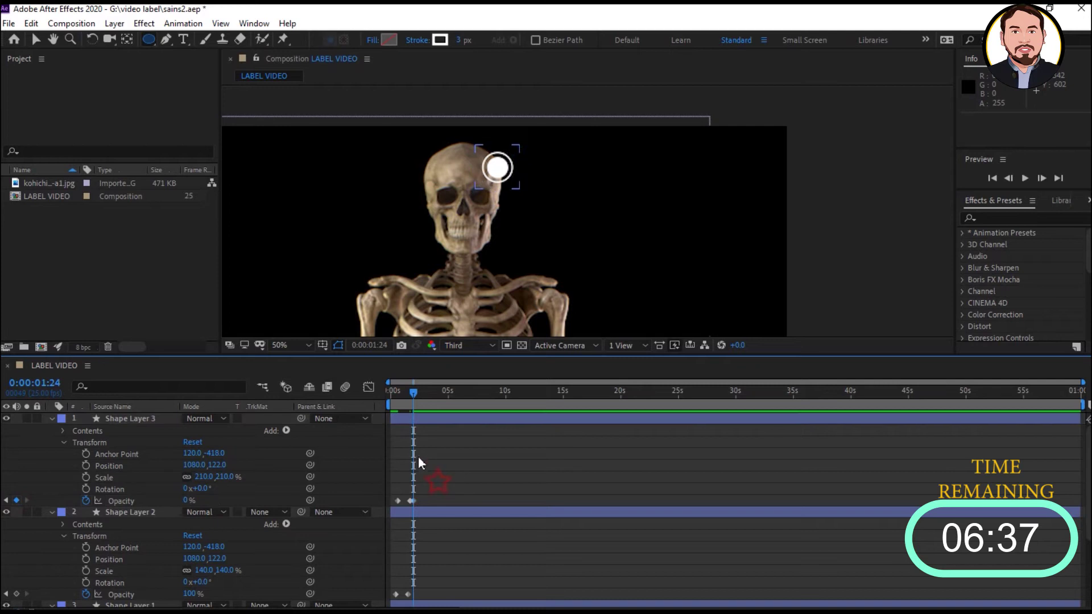
pyautogui.moveTo(411, 397)
pyautogui.mouseDown()
pyautogui.moveTo(389, 396)
pyautogui.moveTo(417, 401)
pyautogui.mouseUp()
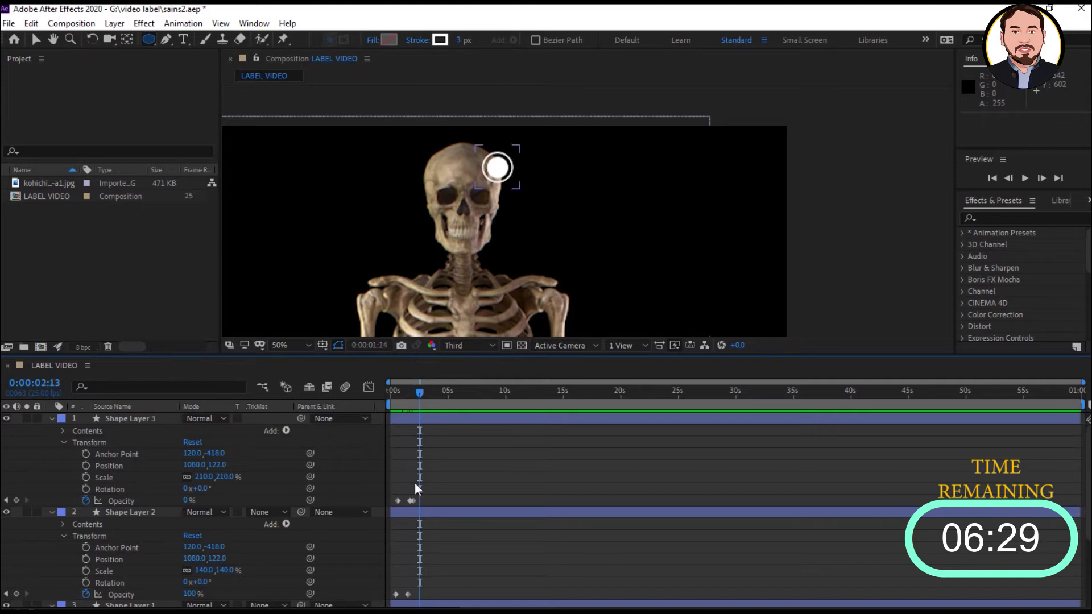
pyautogui.hotkey('ctrl', 'z')
pyautogui.hotkey('ctrl', 'z')
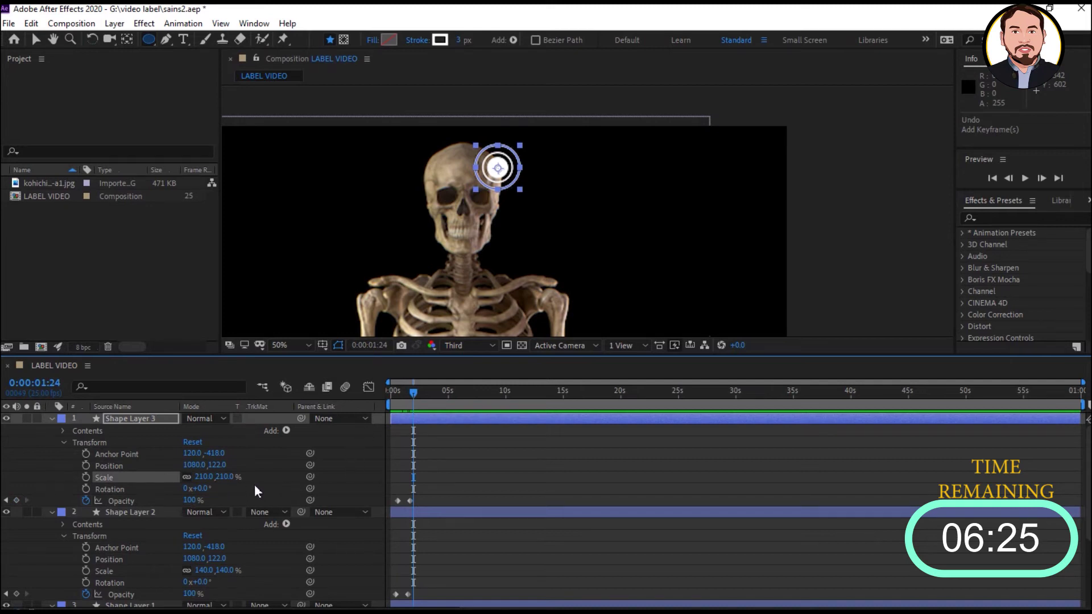
# - Keyframe the ring's Scale at 180% and add a 0% Opacity keyframe moved to 0:00:02:06
pyautogui.click(85, 476)
pyautogui.click(204, 476)
pyautogui.write('180')
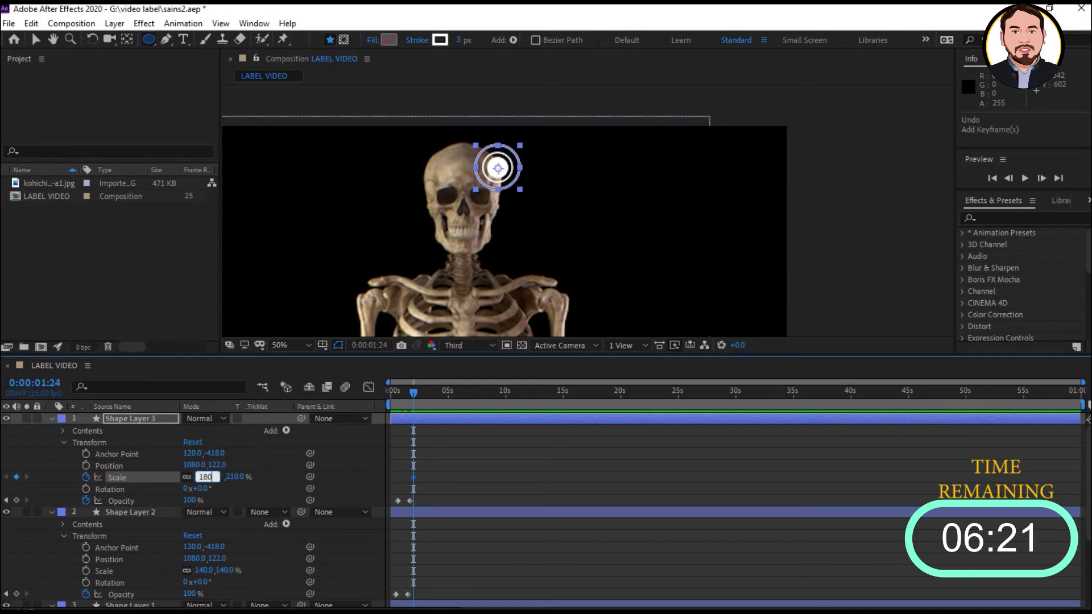
pyautogui.press('Return')
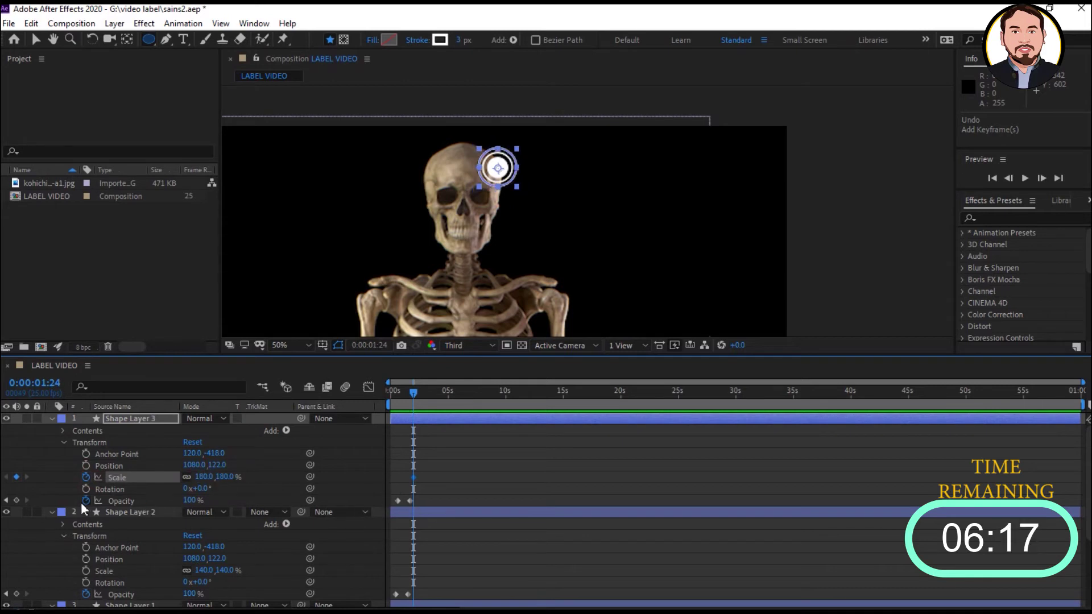
pyautogui.click(17, 500)
pyautogui.click(194, 501)
pyautogui.write('0')
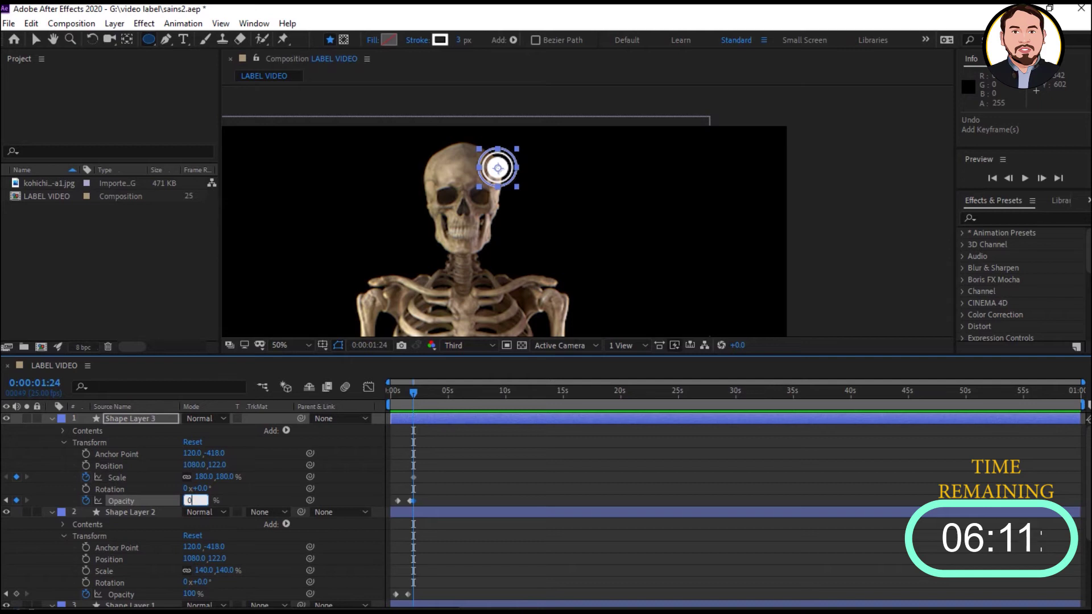
pyautogui.press('Return')
pyautogui.moveTo(414, 501); pyautogui.dragTo(415, 502)
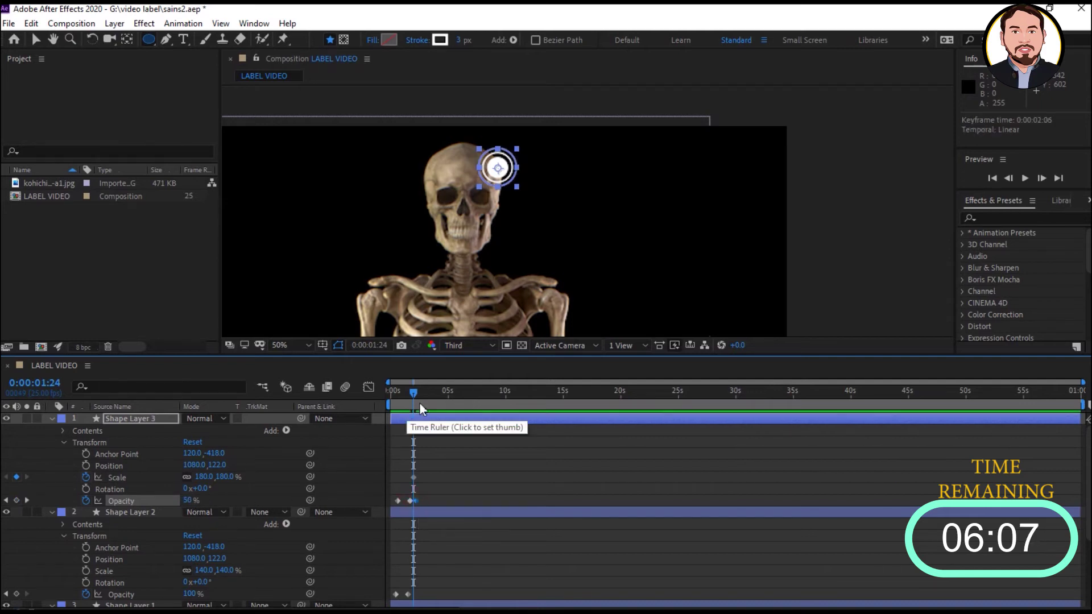
pyautogui.moveTo(413, 393)
pyautogui.mouseDown()
pyautogui.moveTo(384, 389)
pyautogui.moveTo(418, 397)
pyautogui.moveTo(390, 401)
pyautogui.mouseUp()
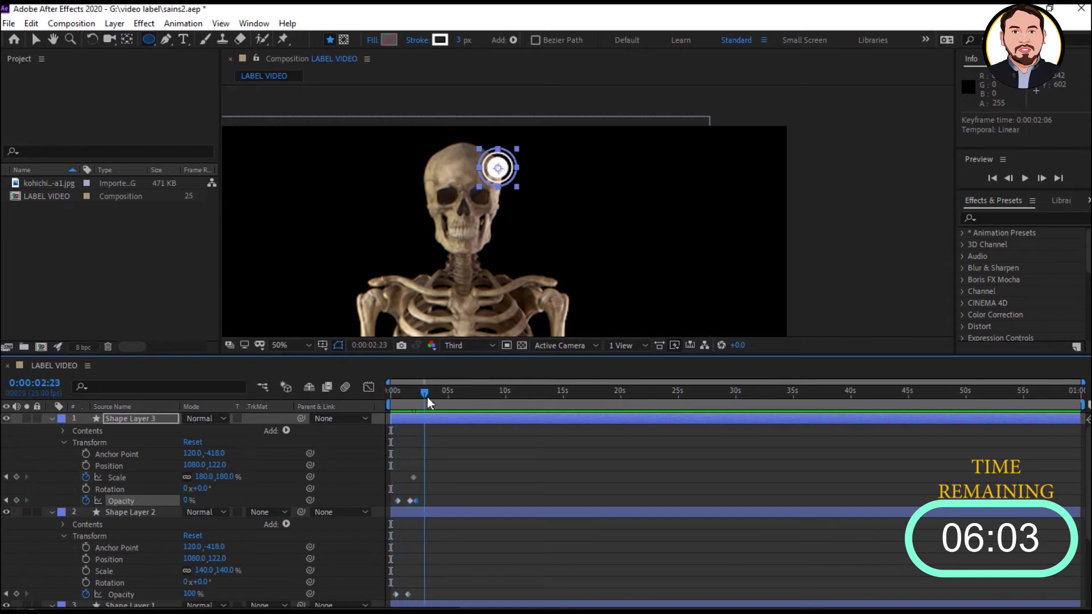
# - Preview the ring animation, then draw a three-point Pen leader line from the skull ring rightward
pyautogui.click(351, 285)
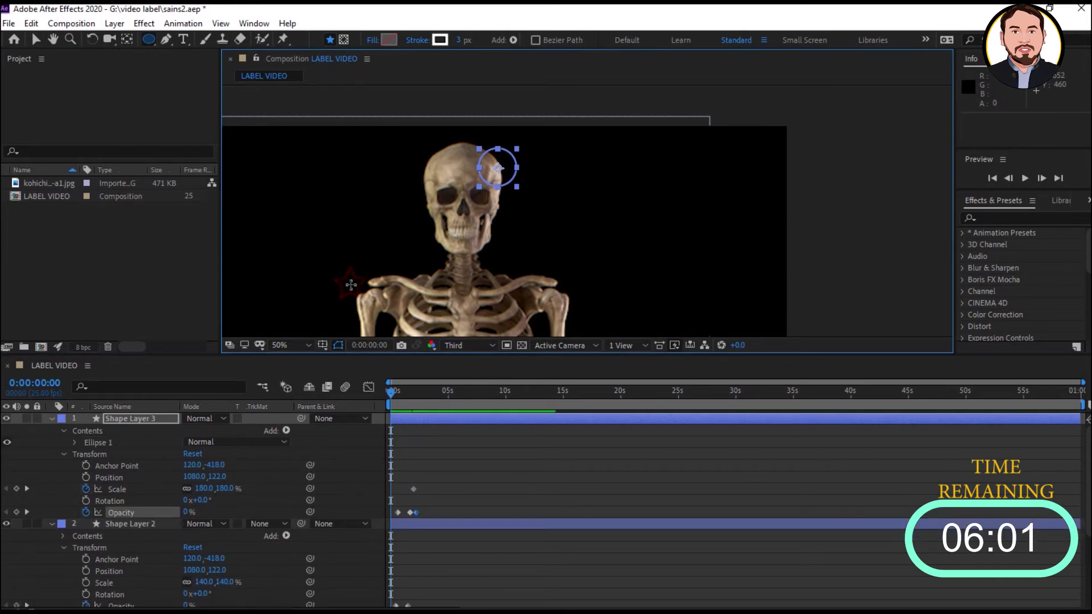
pyautogui.press('space')
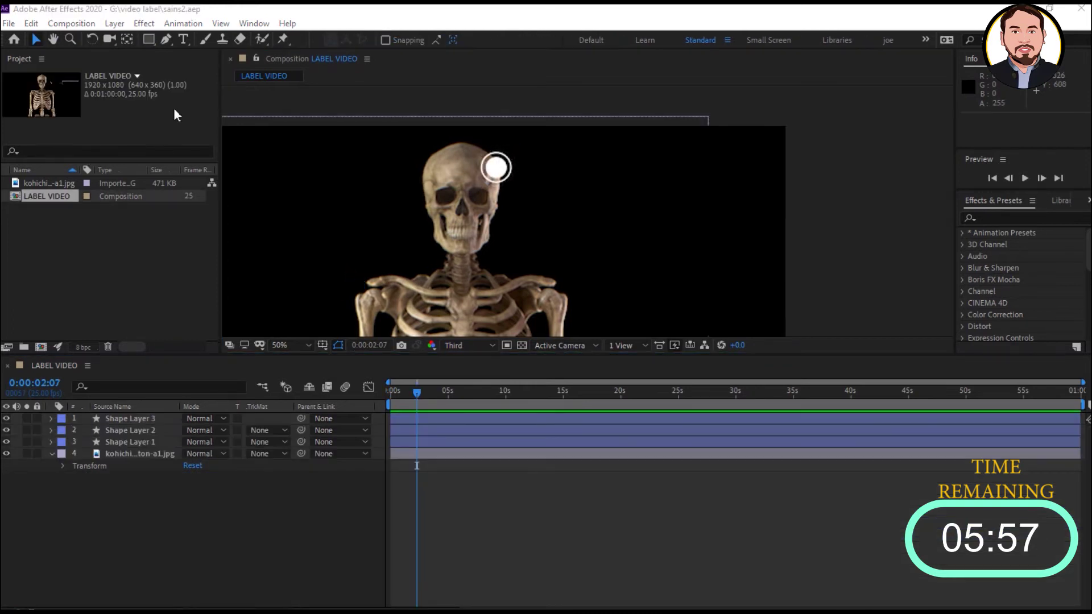
pyautogui.click(165, 39)
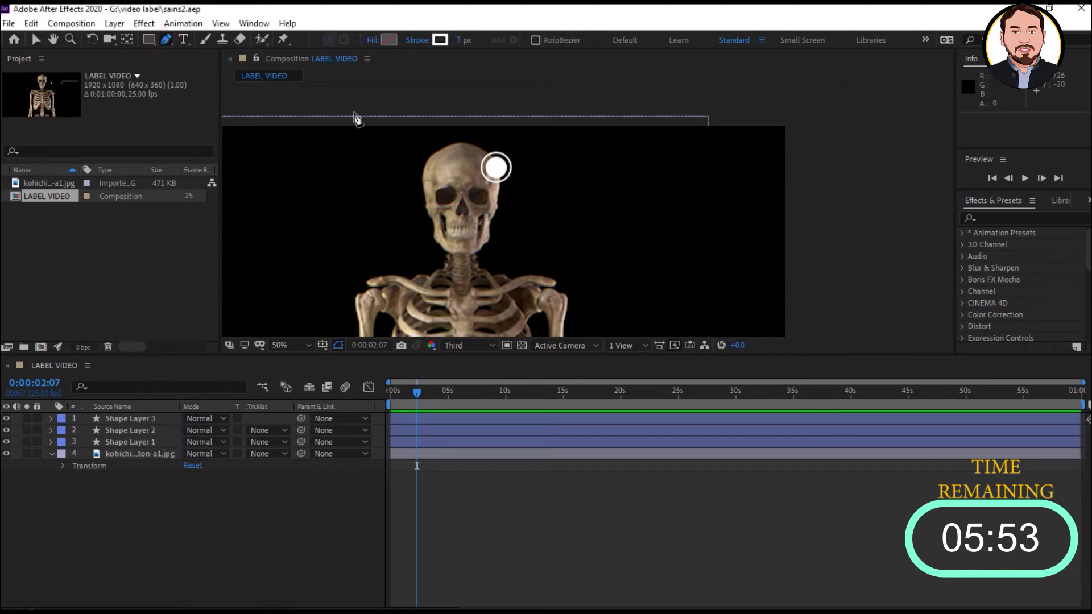
pyautogui.click(508, 178)
pyautogui.click(545, 215)
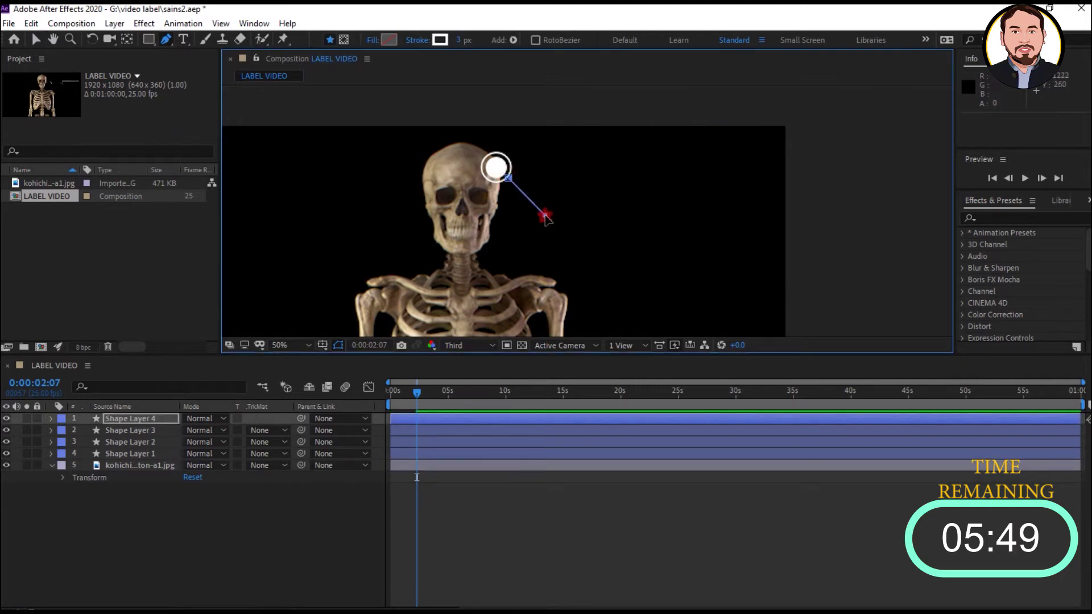
pyautogui.click(590, 215)
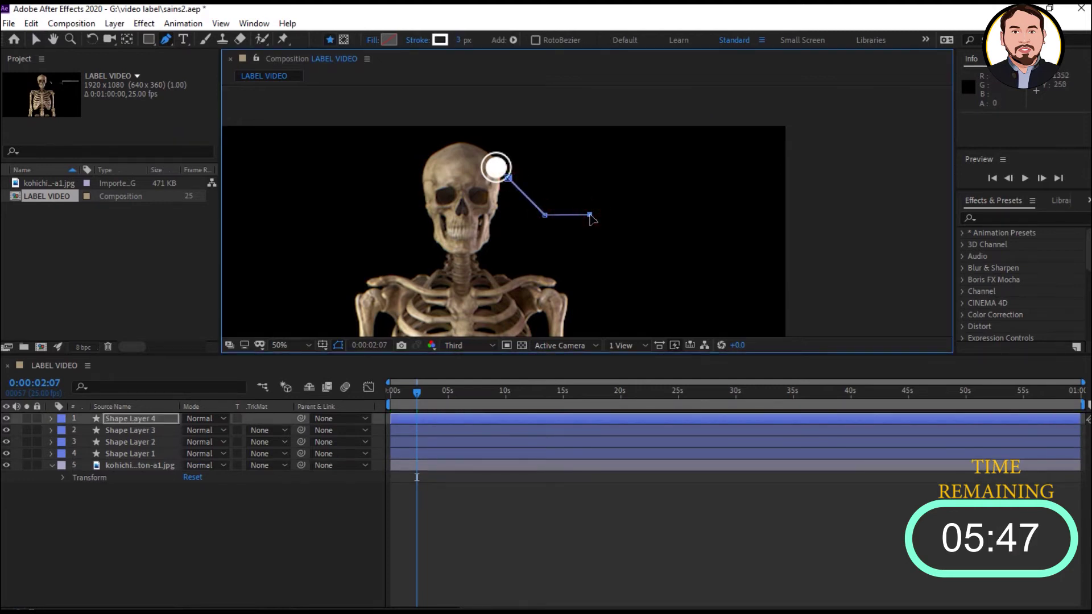
pyautogui.click(35, 42)
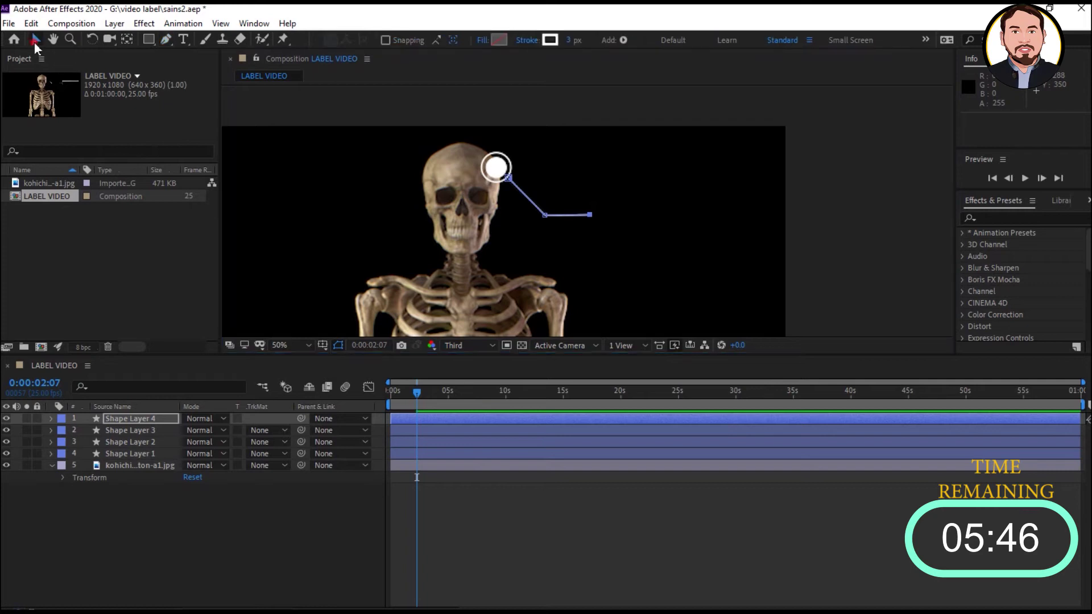
pyautogui.click(155, 259)
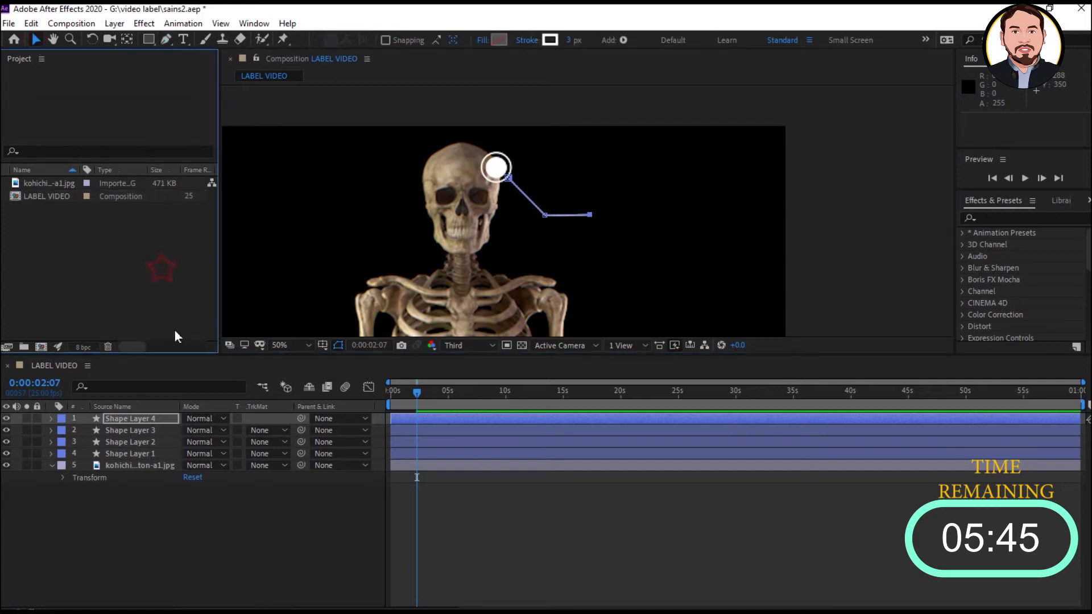
# - Add Trim Paths to the leader line with an End keyframe of 0% at 2:07
pyautogui.click(50, 420)
pyautogui.click(282, 431)
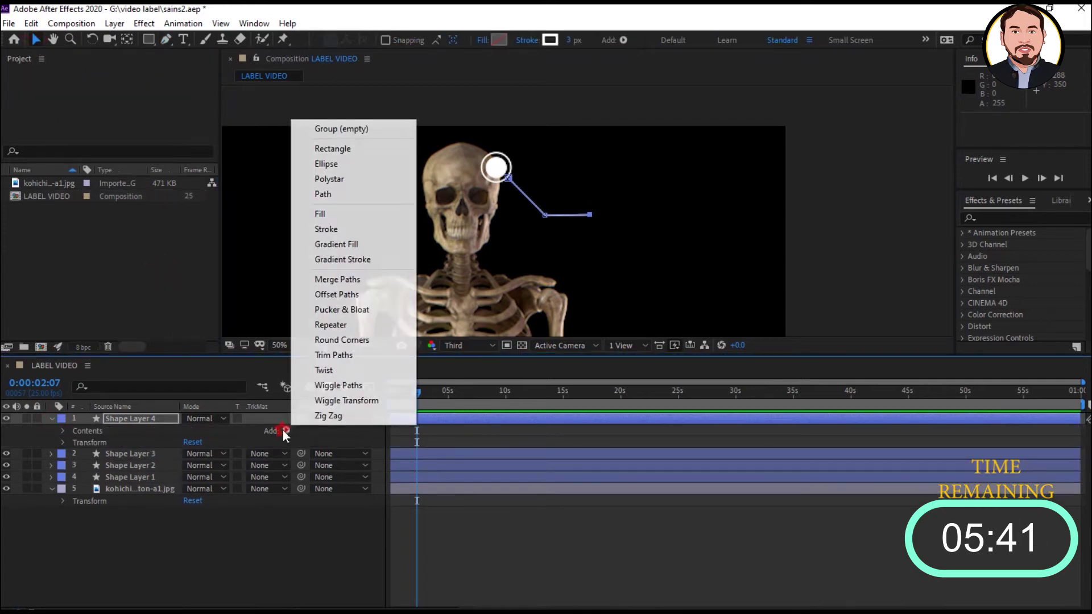
pyautogui.click(322, 355)
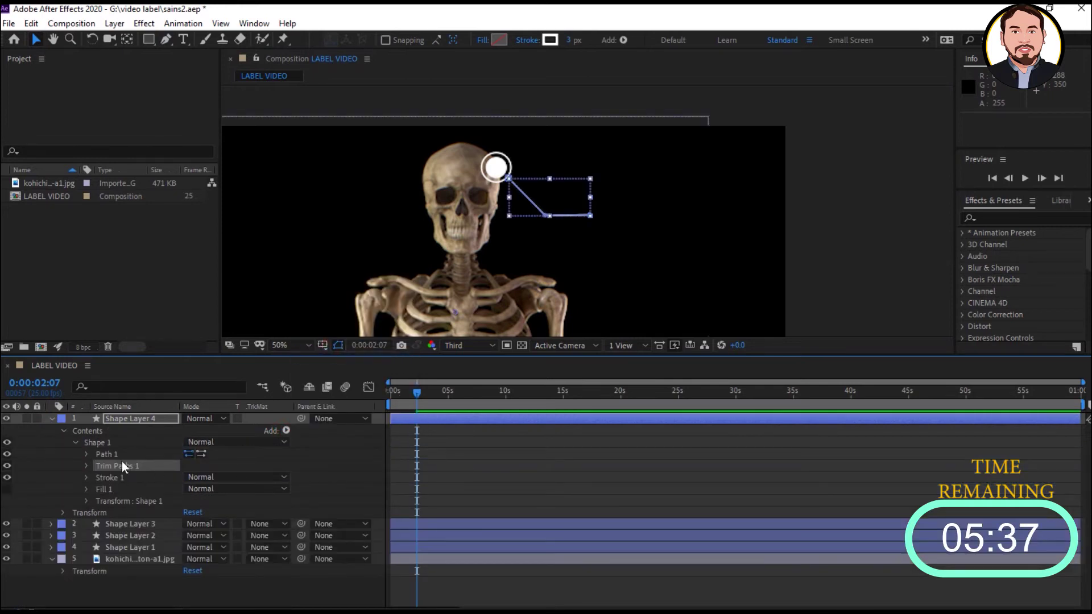
pyautogui.click(87, 467)
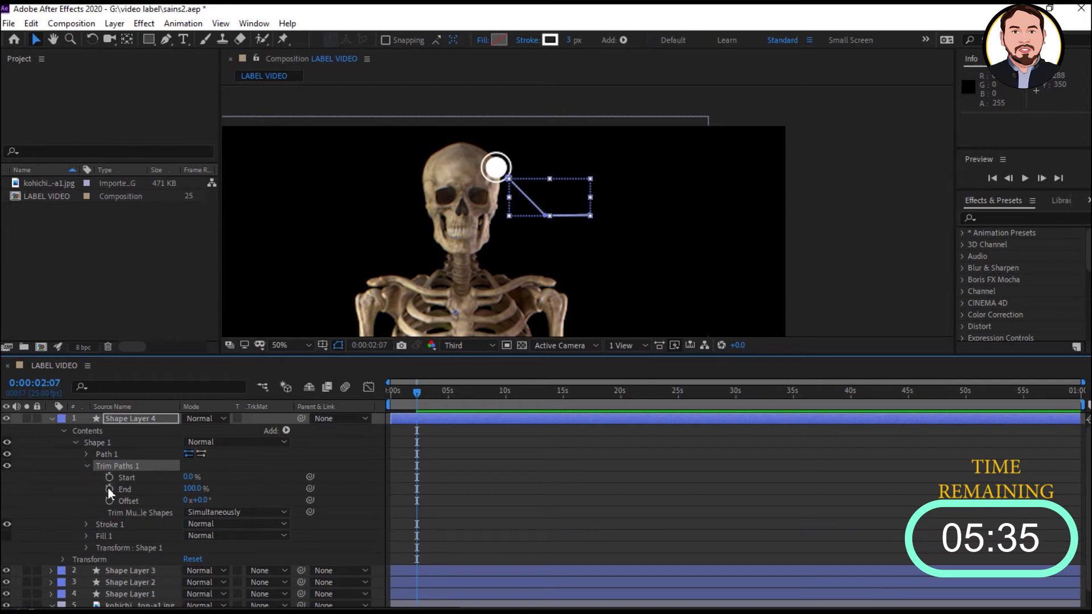
pyautogui.click(108, 488)
pyautogui.click(187, 488)
pyautogui.write('0')
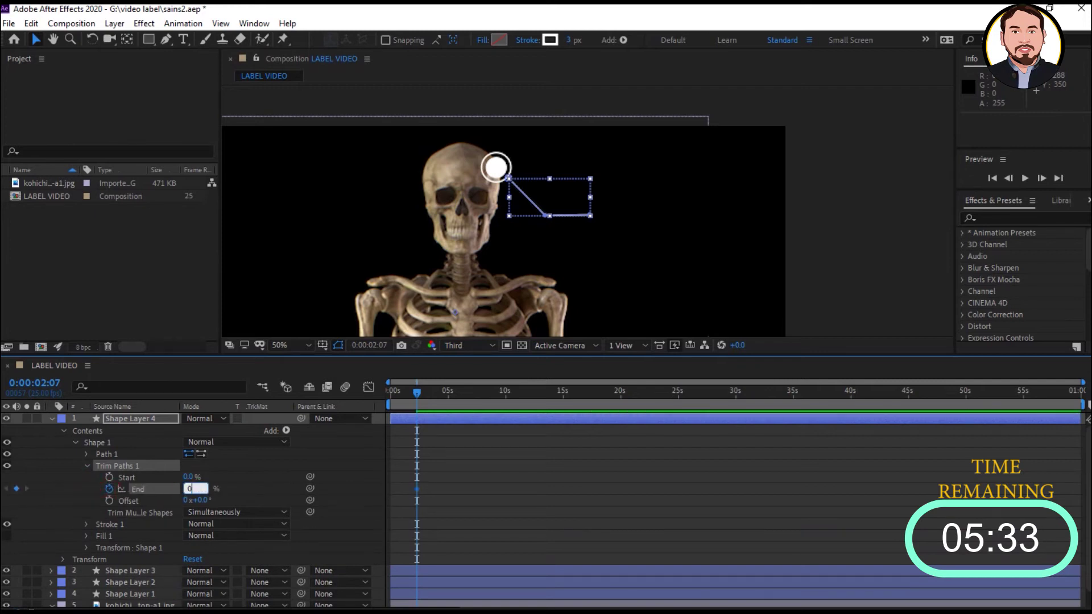
pyautogui.press('Return')
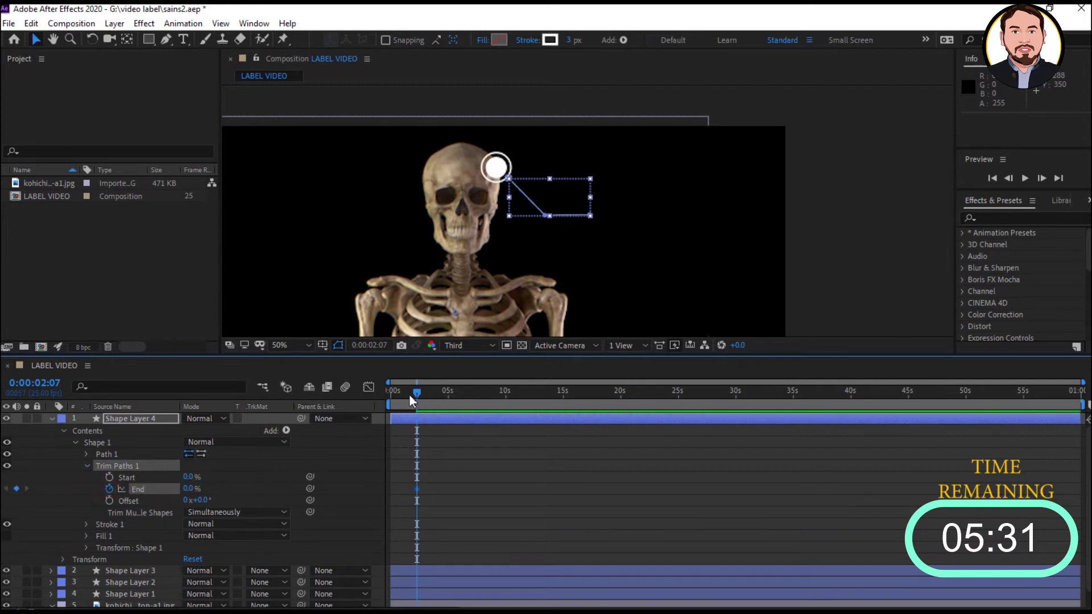
# - Keyframe End to 100% at 4:24 so the line draws on, then return to LABEL VIDEO
pyautogui.moveTo(417, 398); pyautogui.dragTo(449, 401)
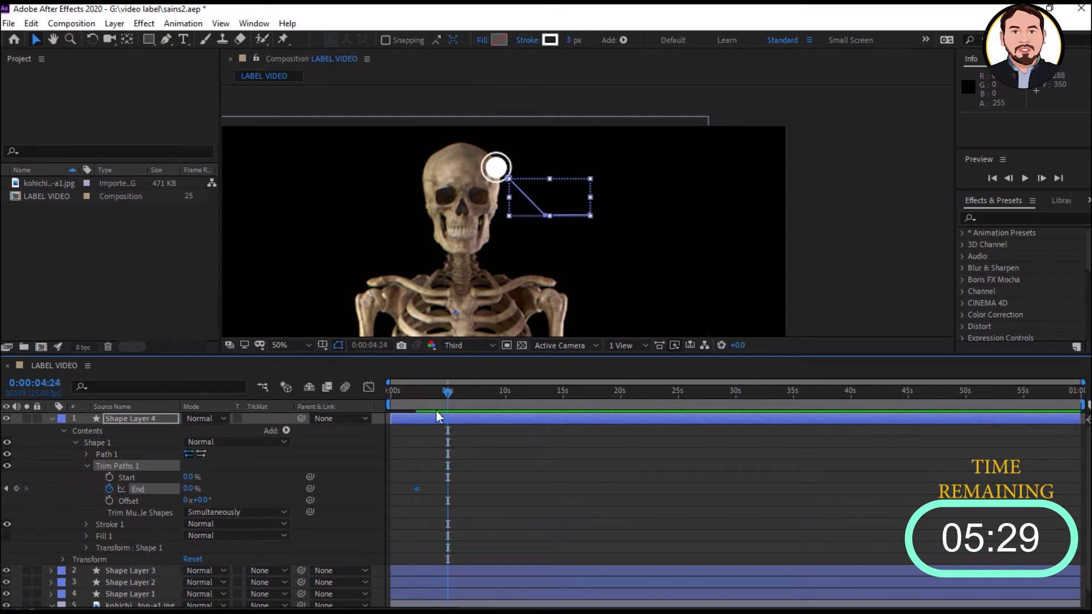
pyautogui.click(191, 489)
pyautogui.write('10')
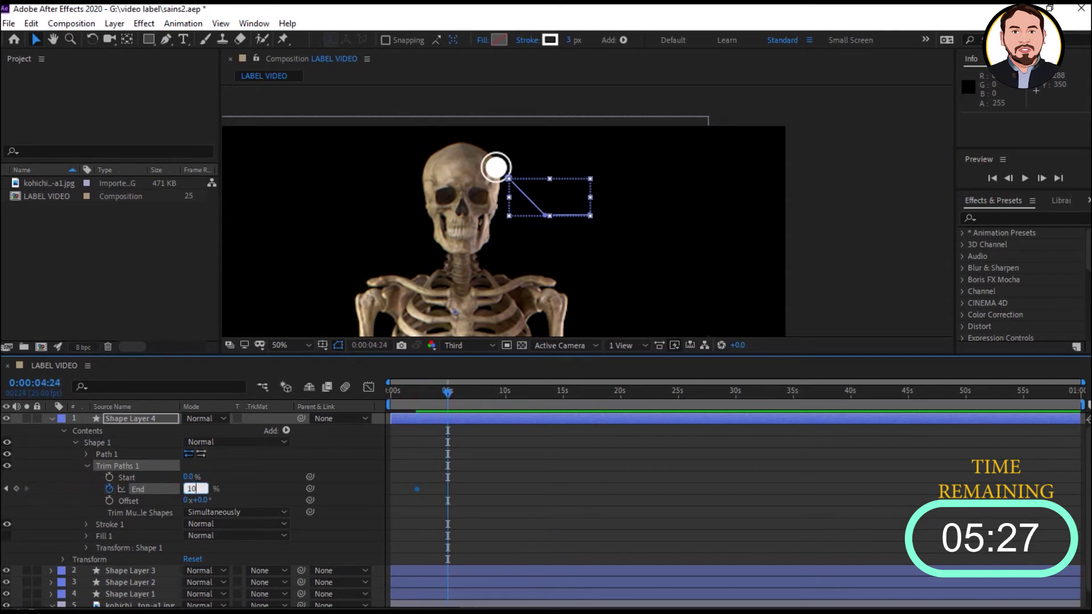
pyautogui.write('0')
pyautogui.press('Return')
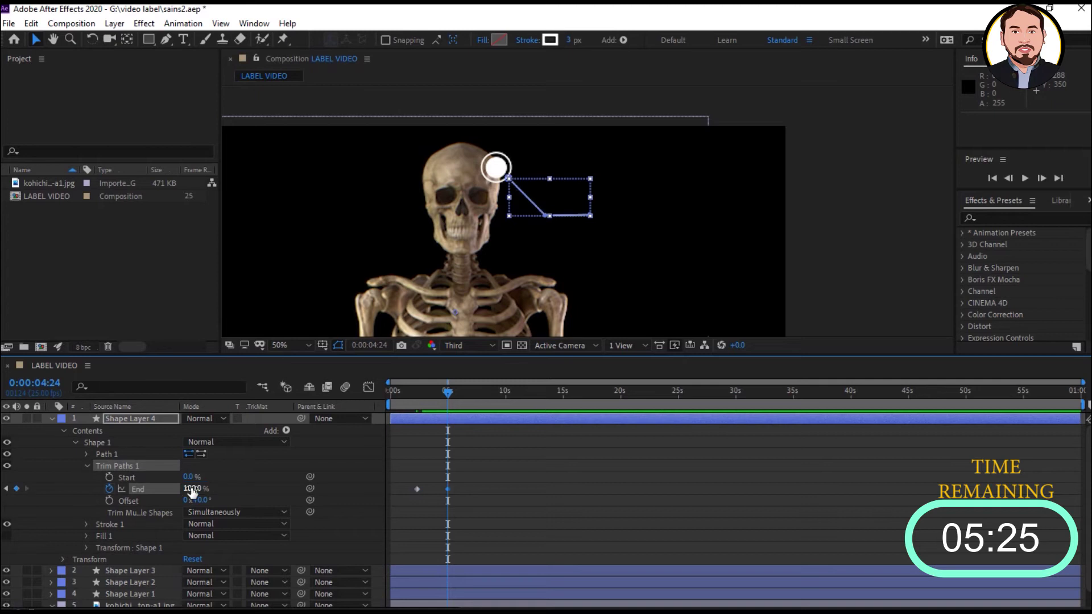
pyautogui.click(156, 248)
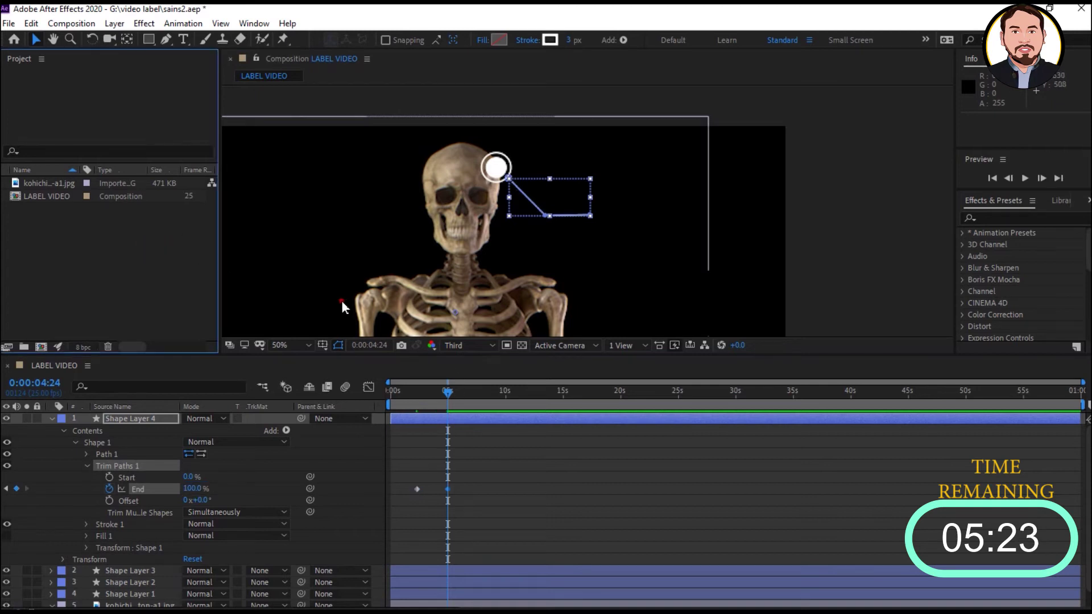
pyautogui.click(342, 300)
pyautogui.moveTo(445, 391)
pyautogui.mouseDown()
pyautogui.moveTo(405, 401)
pyautogui.moveTo(450, 407)
pyautogui.mouseUp()
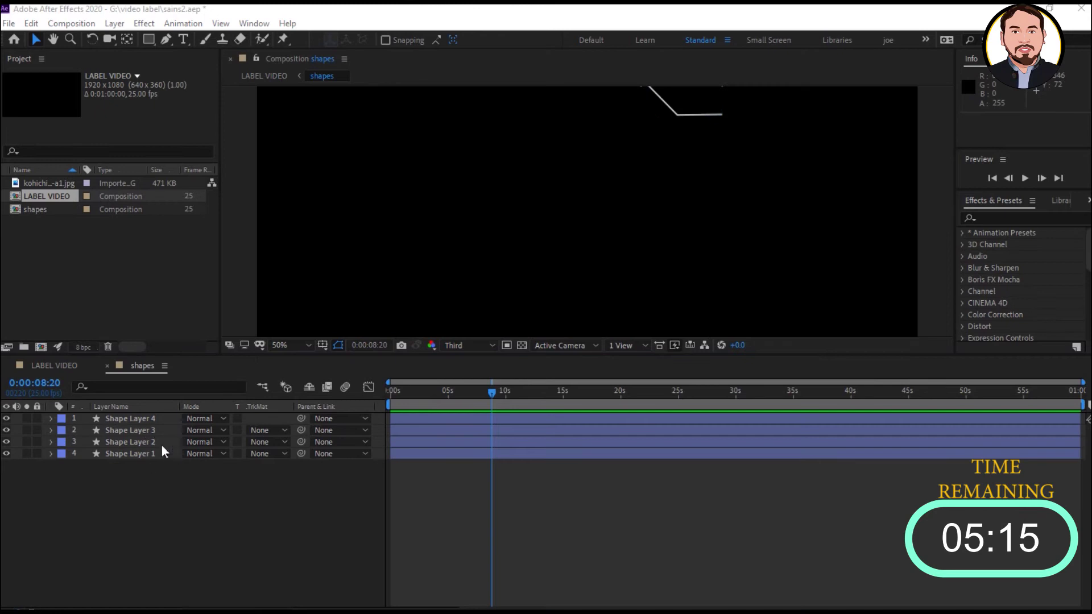
pyautogui.click(56, 366)
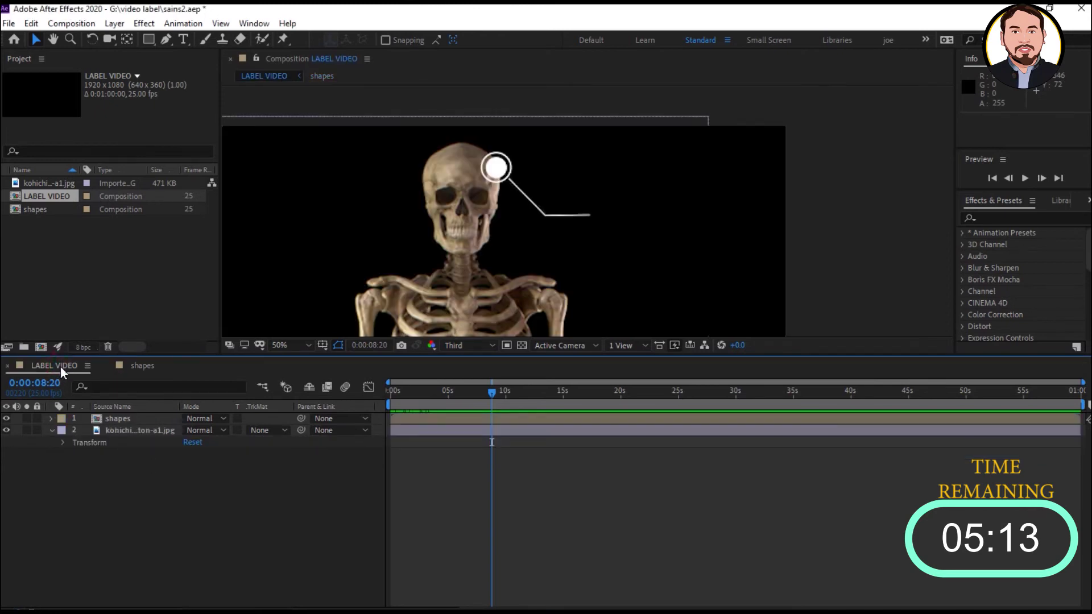
pyautogui.moveTo(491, 392); pyautogui.dragTo(448, 398)
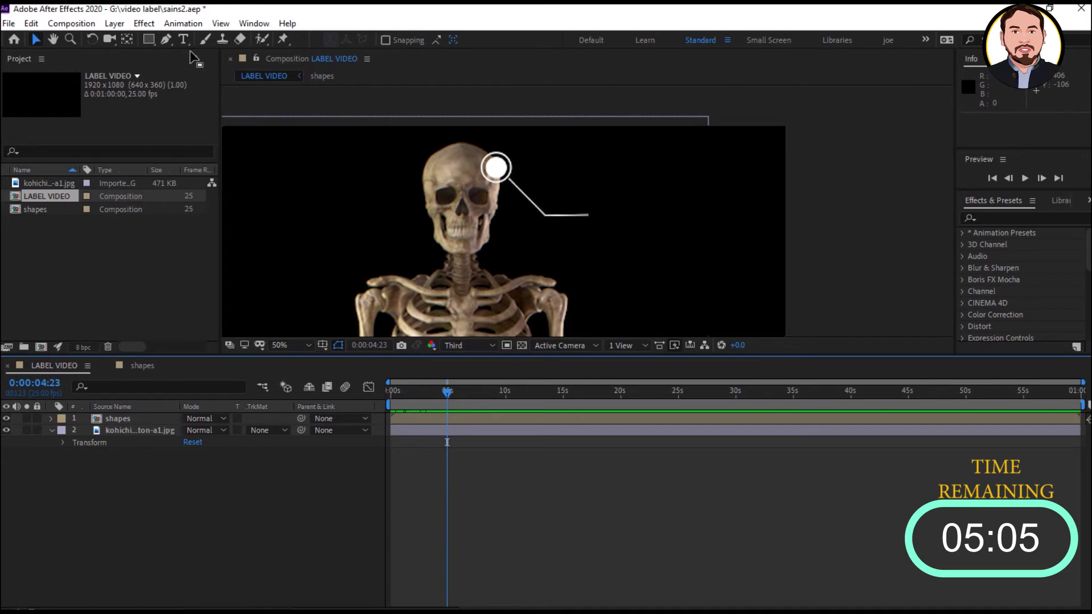
# - Draw a rectangle box at the leader line's end with the Rectangle tool
pyautogui.click(150, 39)
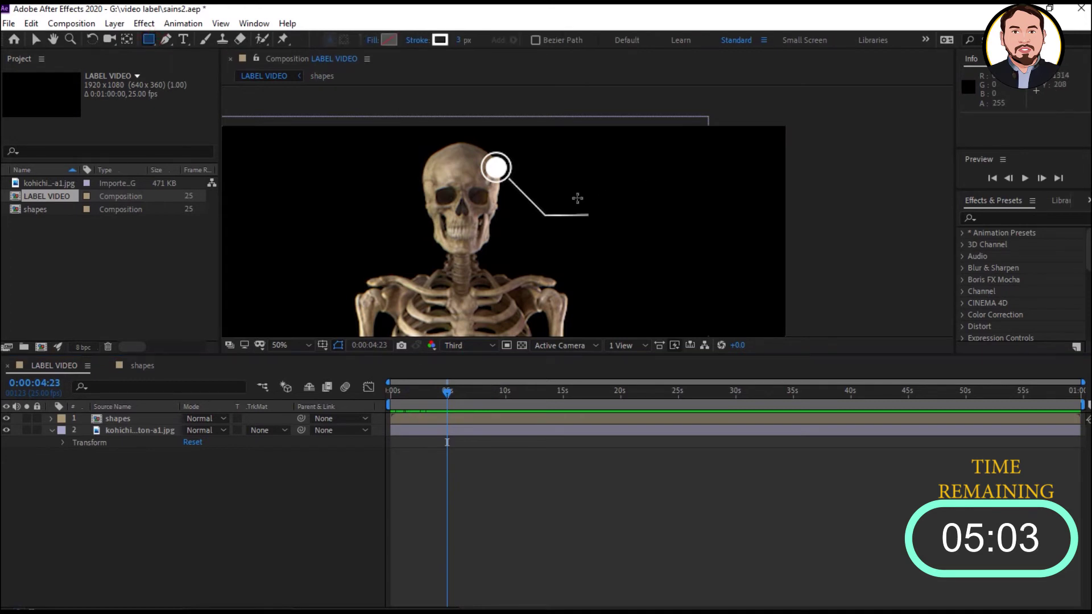
pyautogui.moveTo(586, 197); pyautogui.dragTo(724, 233)
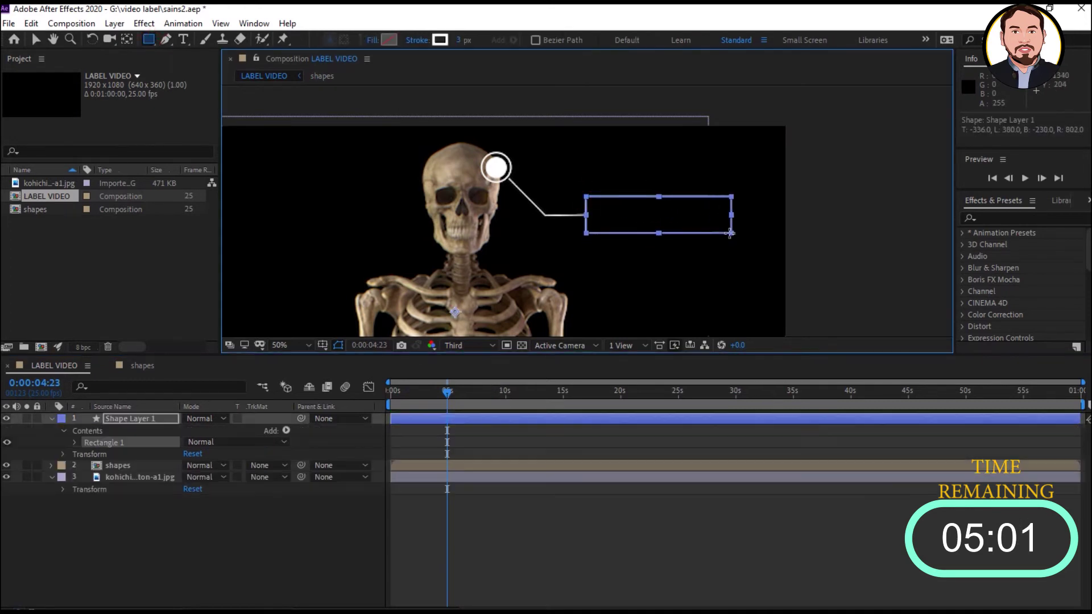
pyautogui.click(35, 40)
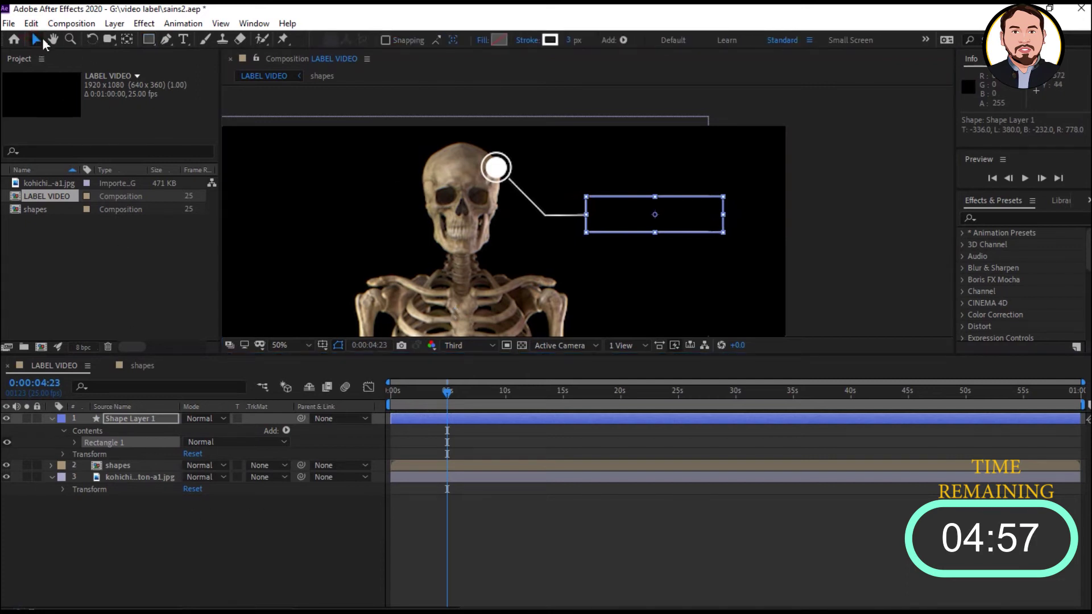
# - Enable Tool Creates Mask and draw a narrow mask rectangle over the line end
pyautogui.click(149, 39)
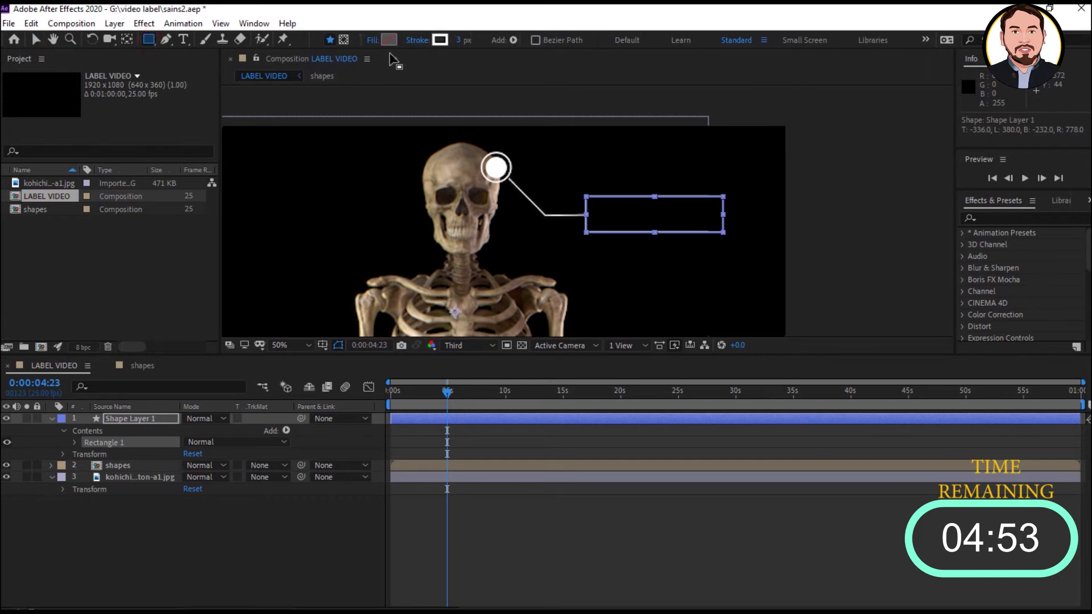
pyautogui.click(344, 40)
pyautogui.moveTo(542, 166); pyautogui.dragTo(586, 262)
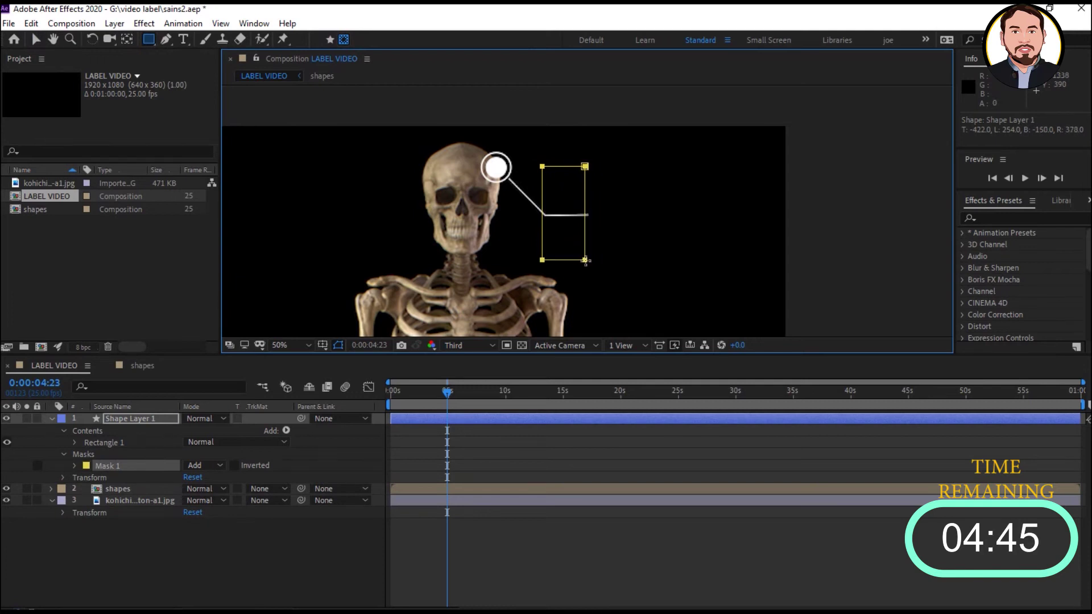
# - Keyframe Mask 1's path at 4:23, then widen its right edge past the rectangle at 8:08
pyautogui.click(74, 466)
pyautogui.click(98, 478)
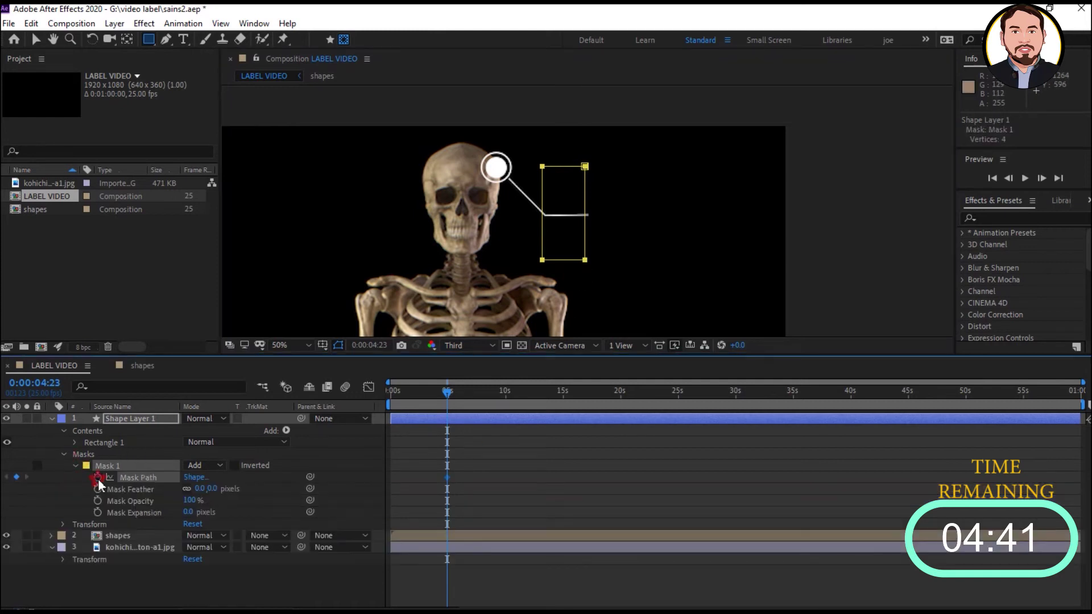
pyautogui.click(37, 41)
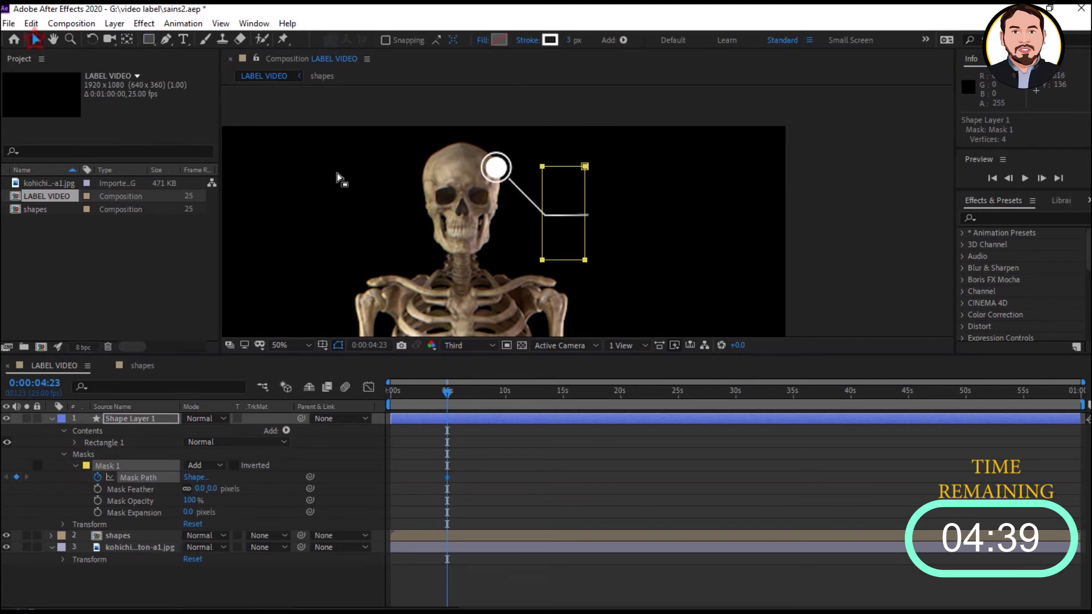
pyautogui.click(587, 261)
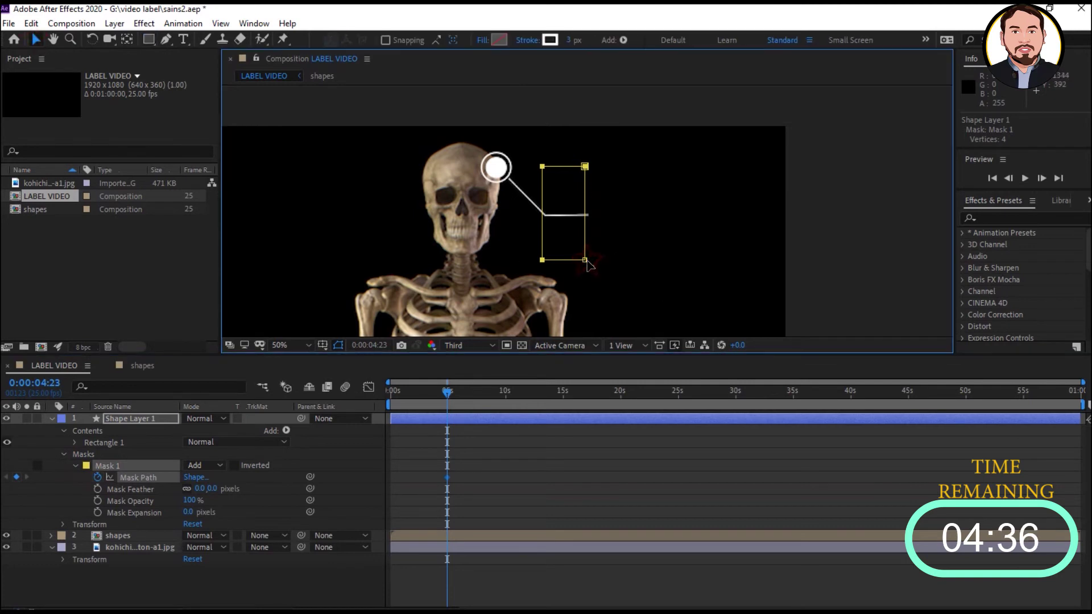
pyautogui.click(587, 205)
pyautogui.hotkey('ctrl', 'z')
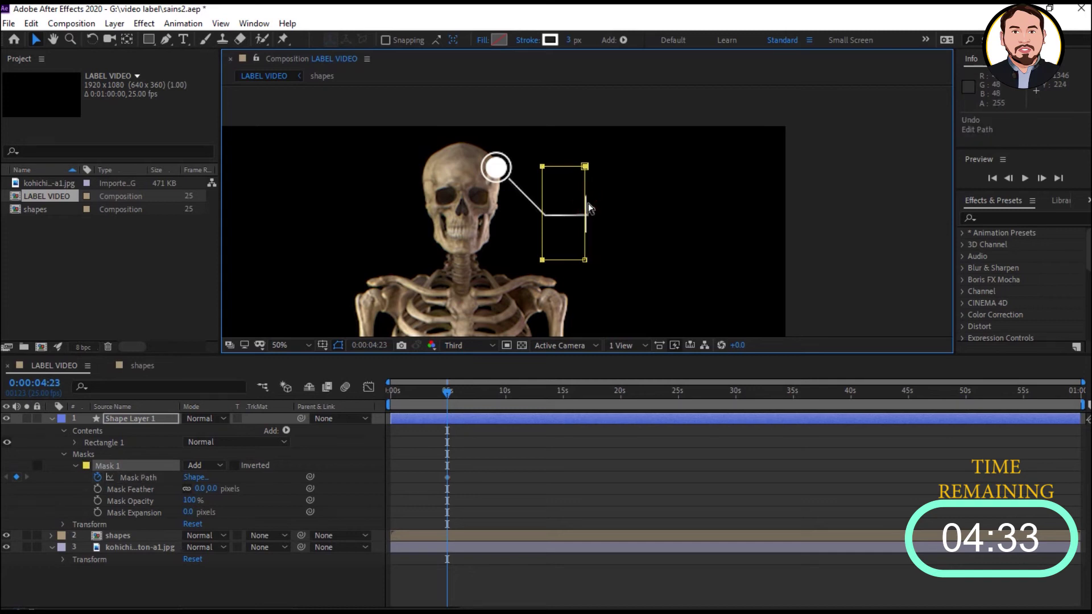
pyautogui.moveTo(447, 393); pyautogui.dragTo(487, 403)
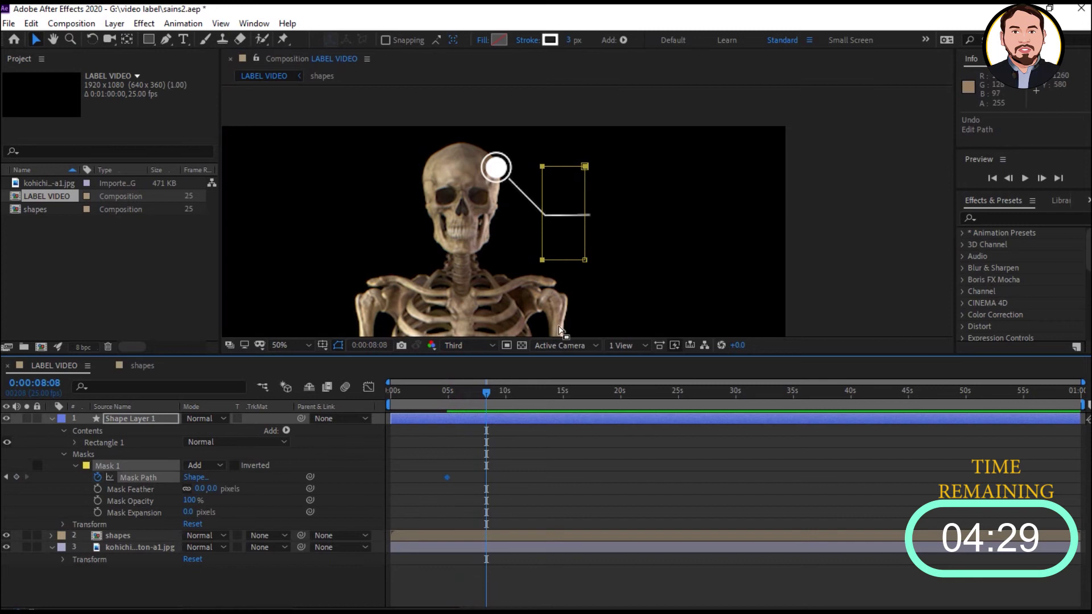
pyautogui.moveTo(589, 225); pyautogui.dragTo(740, 226)
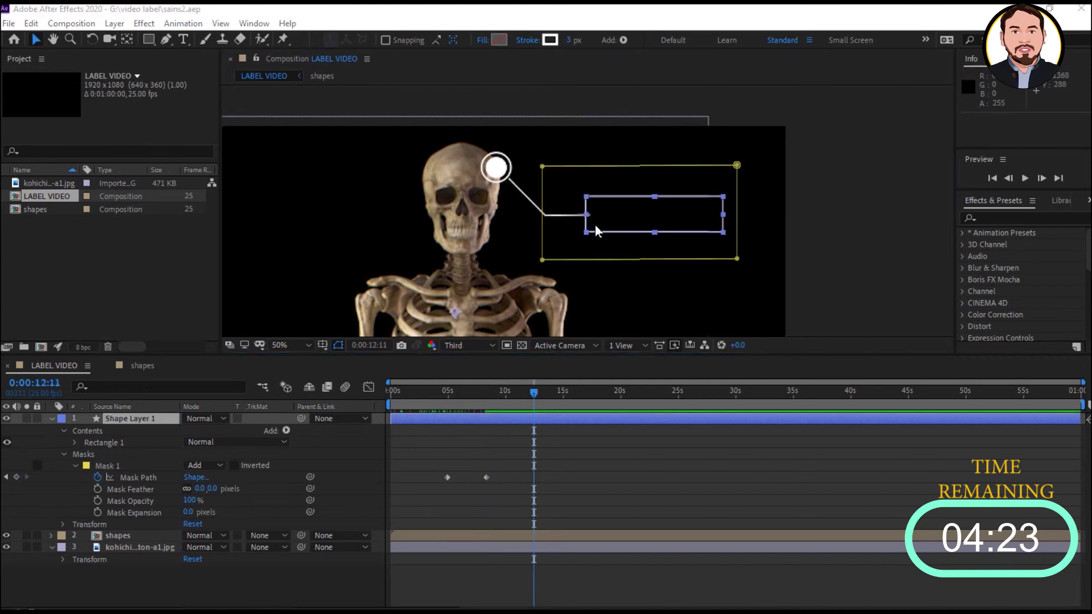
# - Set the rectangle's fill to light grey D1CBCB, then deselect and collapse the layer
pyautogui.click(599, 230)
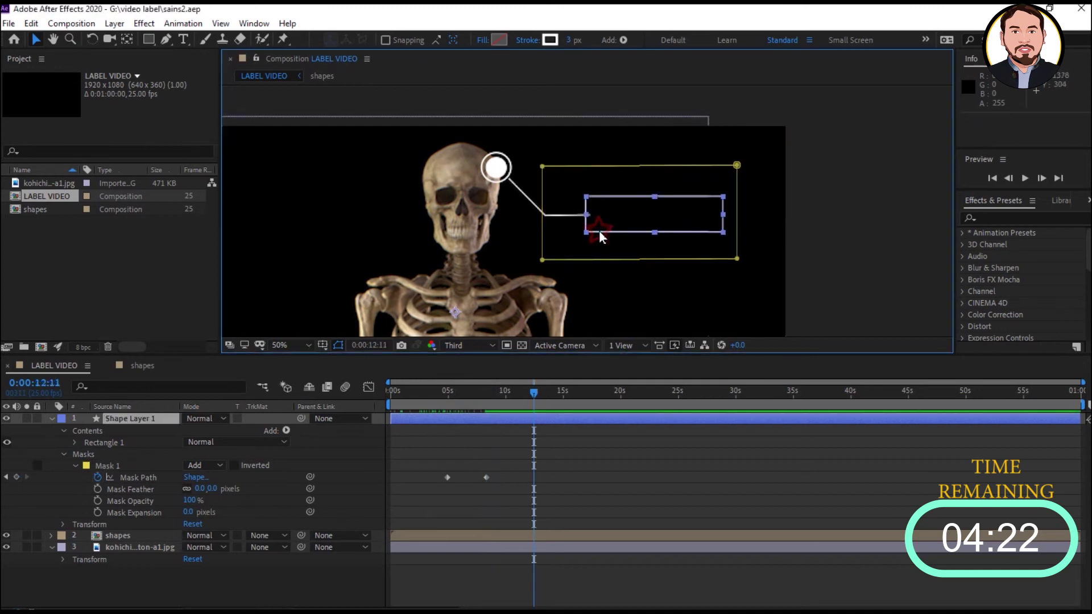
pyautogui.click(494, 43)
pyautogui.moveTo(153, 276); pyautogui.dragTo(38, 244)
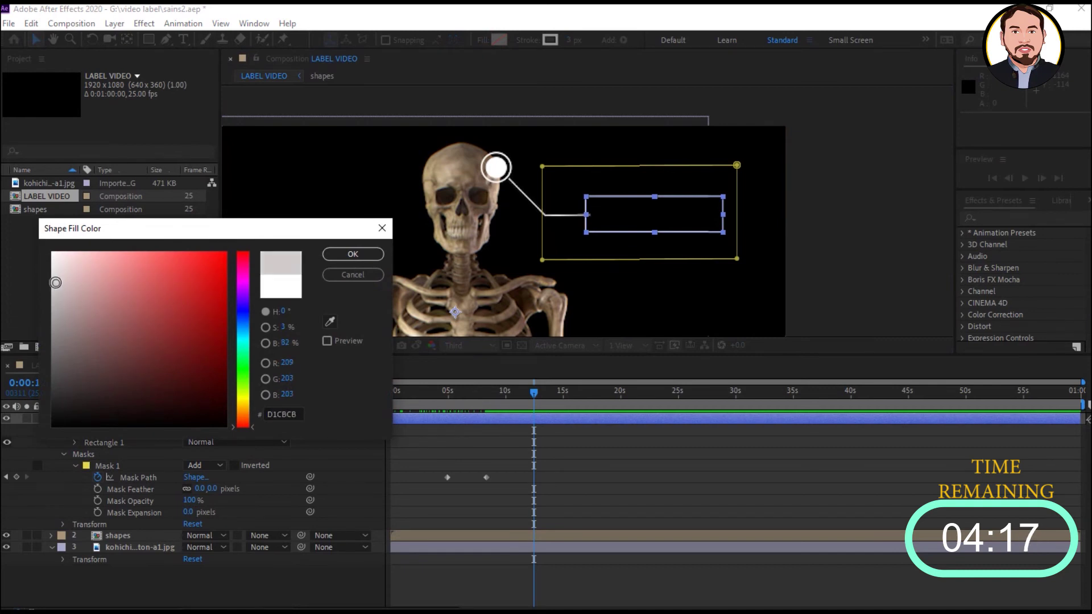
pyautogui.click(353, 256)
pyautogui.click(815, 246)
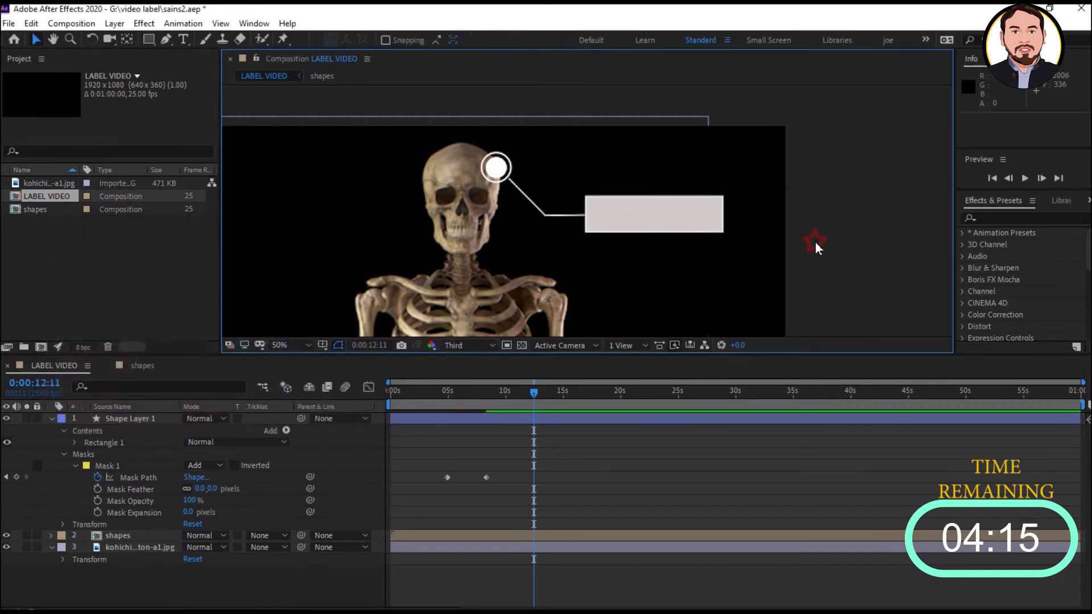
pyautogui.click(130, 431)
pyautogui.click(130, 431)
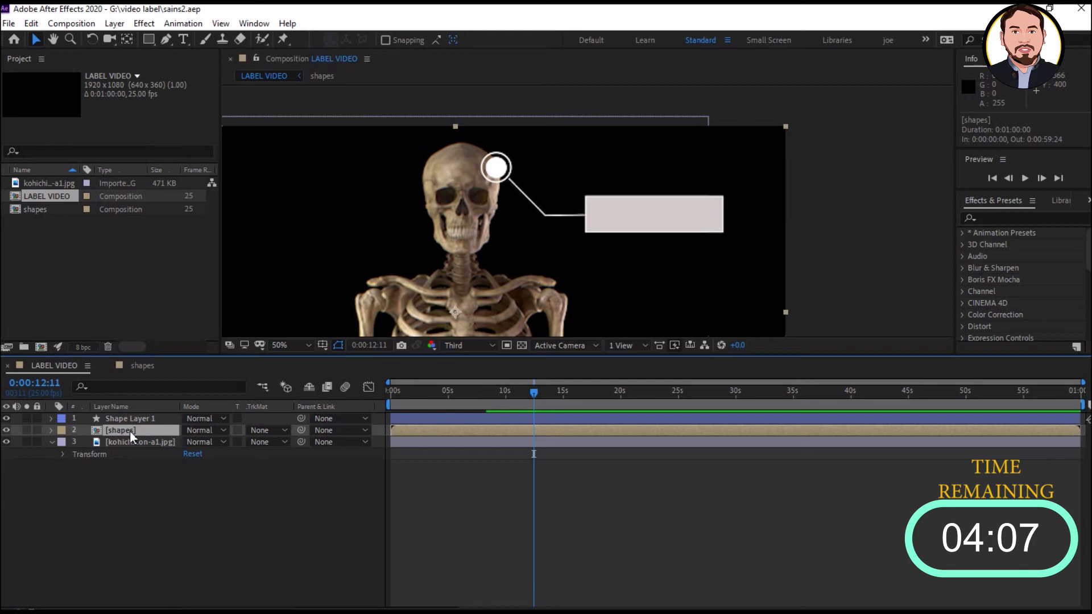
# - Rename the shapes layer to 'shapes 1' and the rectangle layer to 'Layer 1'
pyautogui.press('Return')
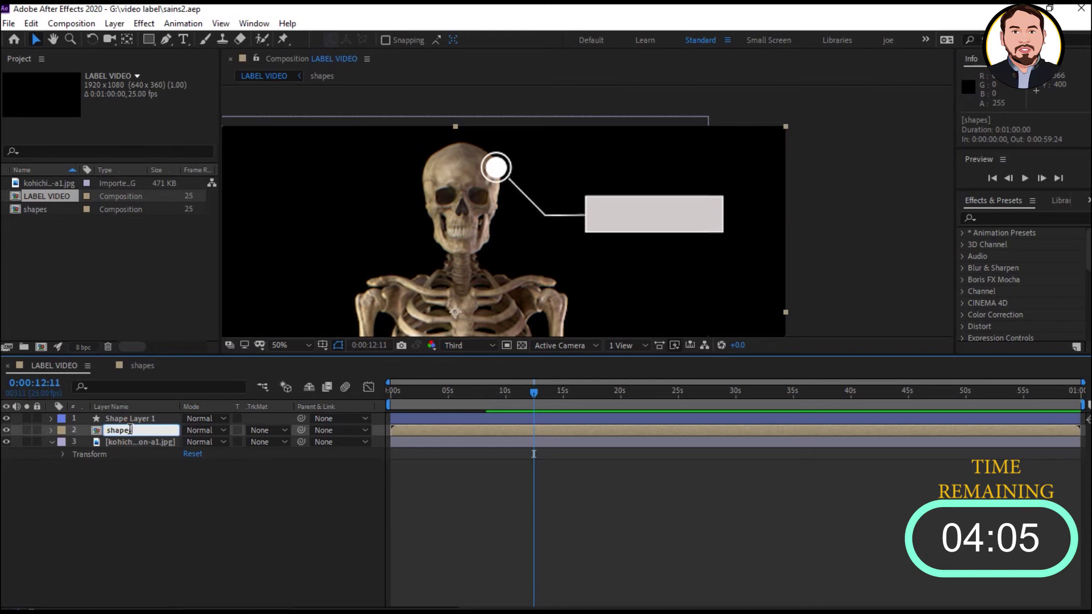
pyautogui.write(' 1')
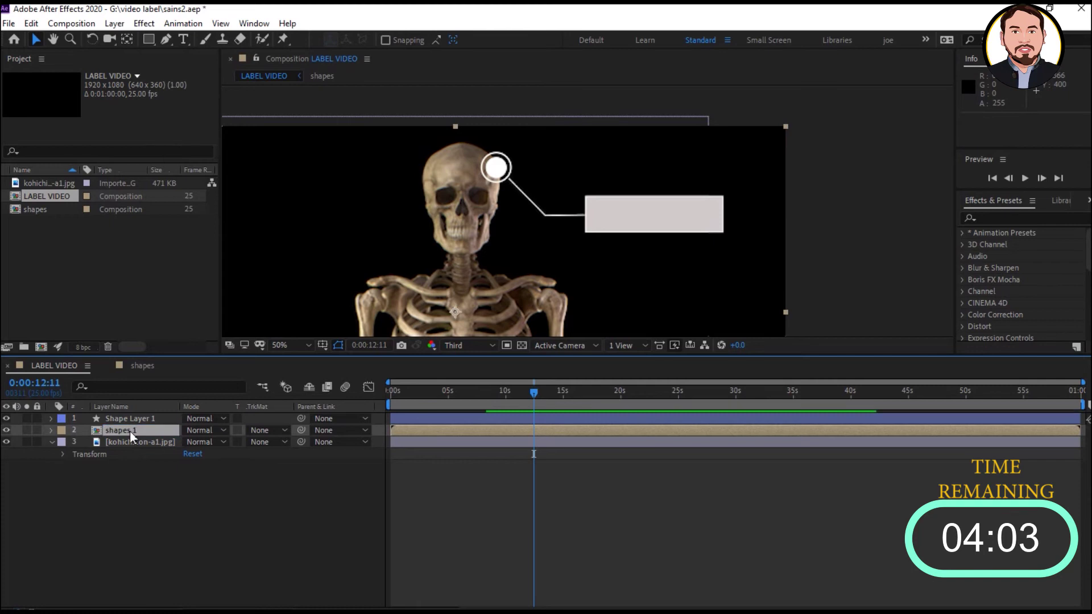
pyautogui.click(132, 421)
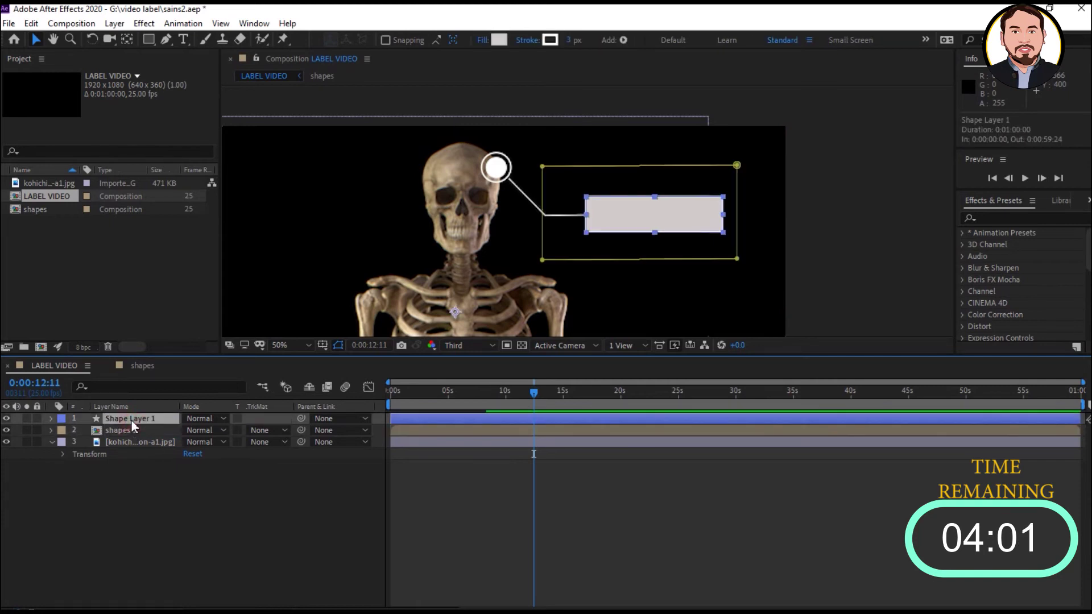
pyautogui.press('Return')
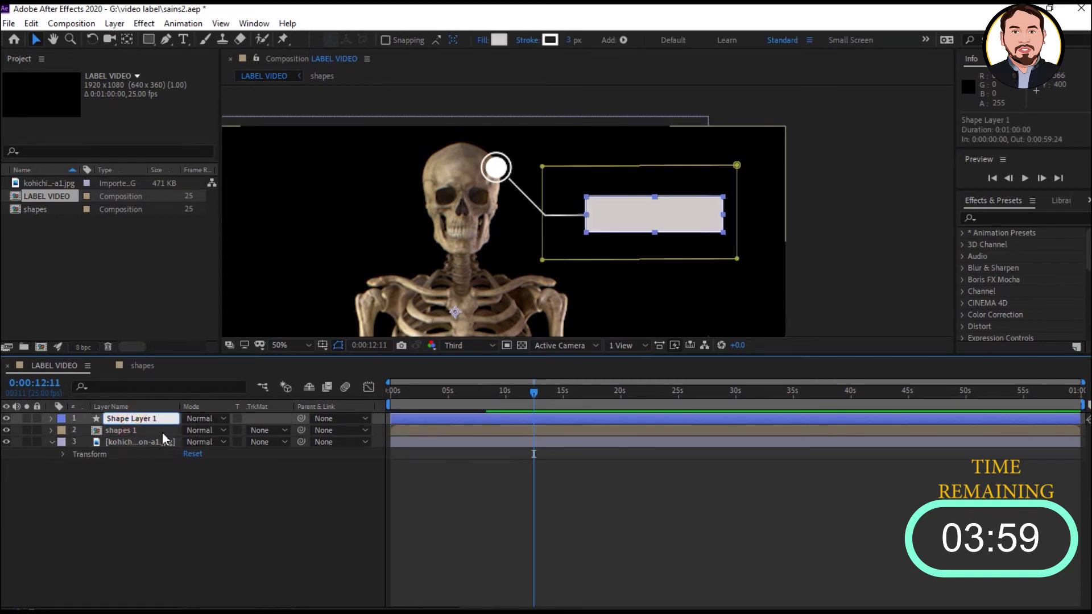
pyautogui.press('BackSpace')
pyautogui.press('BackSpace')
pyautogui.press('BackSpace')
pyautogui.press('Return')
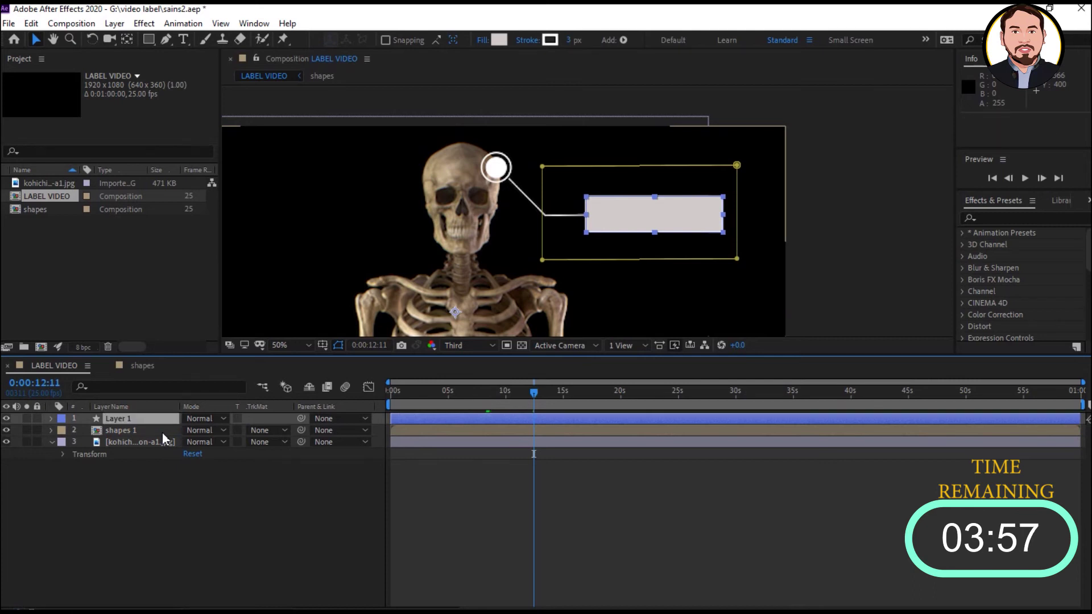
pyautogui.click(182, 41)
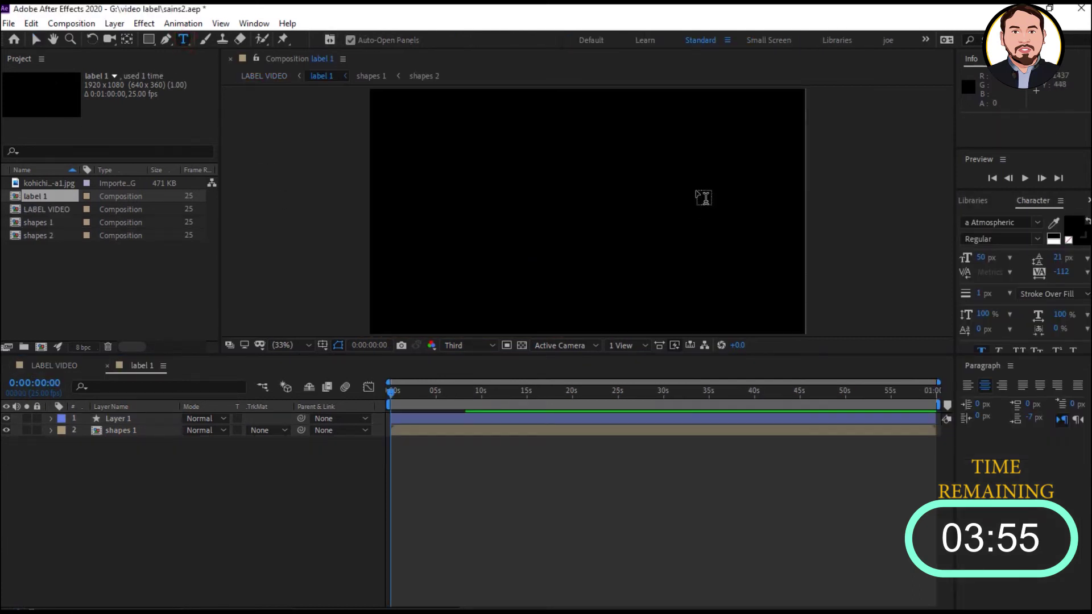
# - At about 8 seconds, type 'cranium' inside the grey box and nudge it into place
pyautogui.click(397, 392)
pyautogui.moveTo(398, 394); pyautogui.dragTo(465, 394)
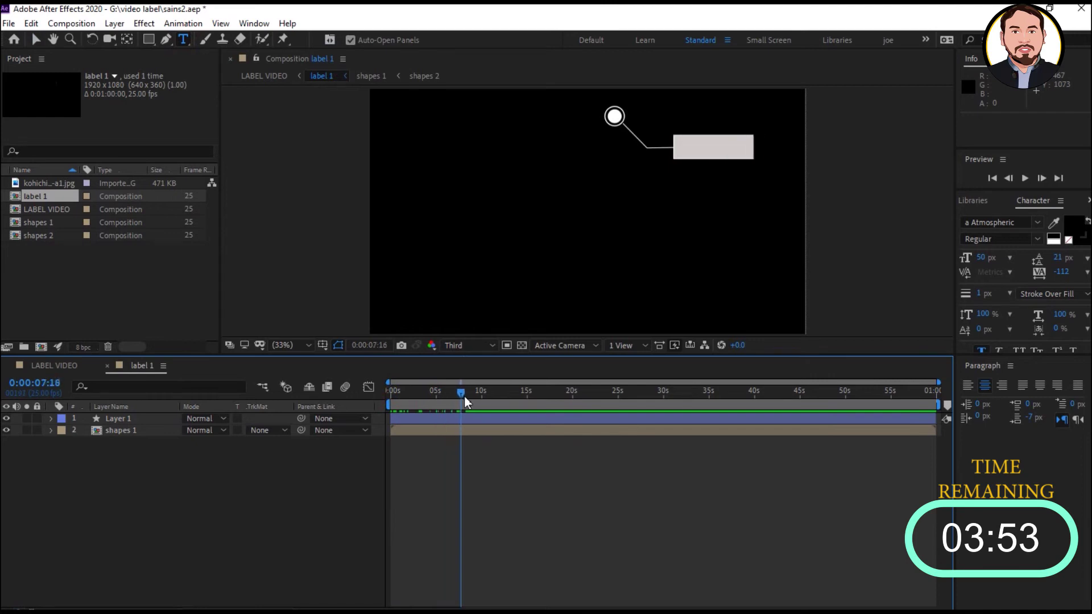
pyautogui.click(702, 141)
pyautogui.write('crani')
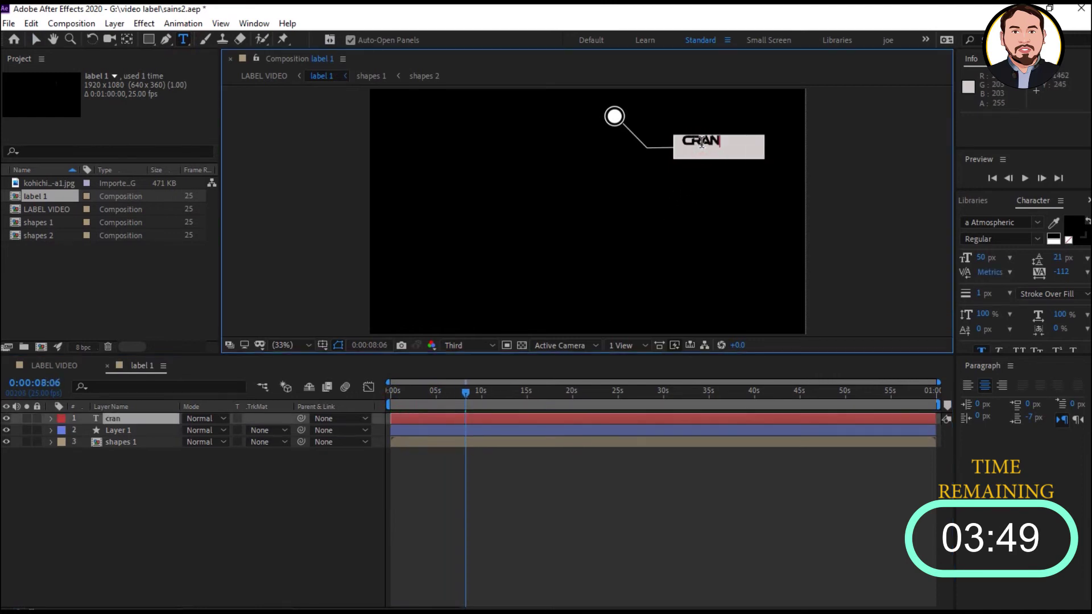
pyautogui.write('um')
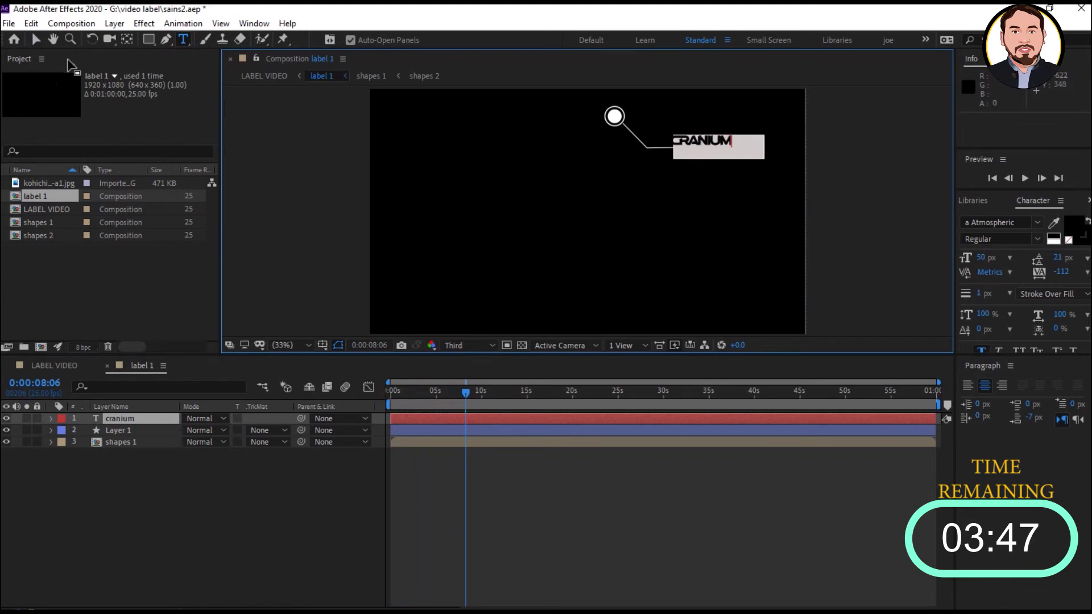
pyautogui.click(37, 43)
pyautogui.moveTo(696, 143); pyautogui.dragTo(709, 147)
pyautogui.moveTo(466, 390)
pyautogui.mouseDown()
pyautogui.moveTo(500, 394)
pyautogui.moveTo(438, 394)
pyautogui.mouseUp()
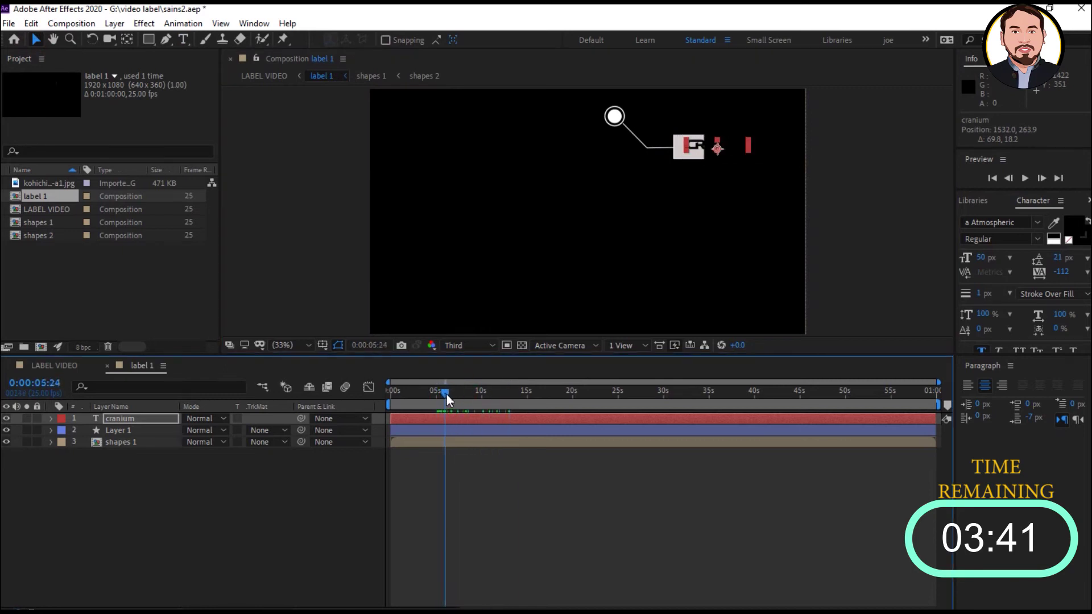
# - Keyframe the cranium text's Position to slide in from off-frame right into the grey box
pyautogui.click(51, 419)
pyautogui.click(63, 443)
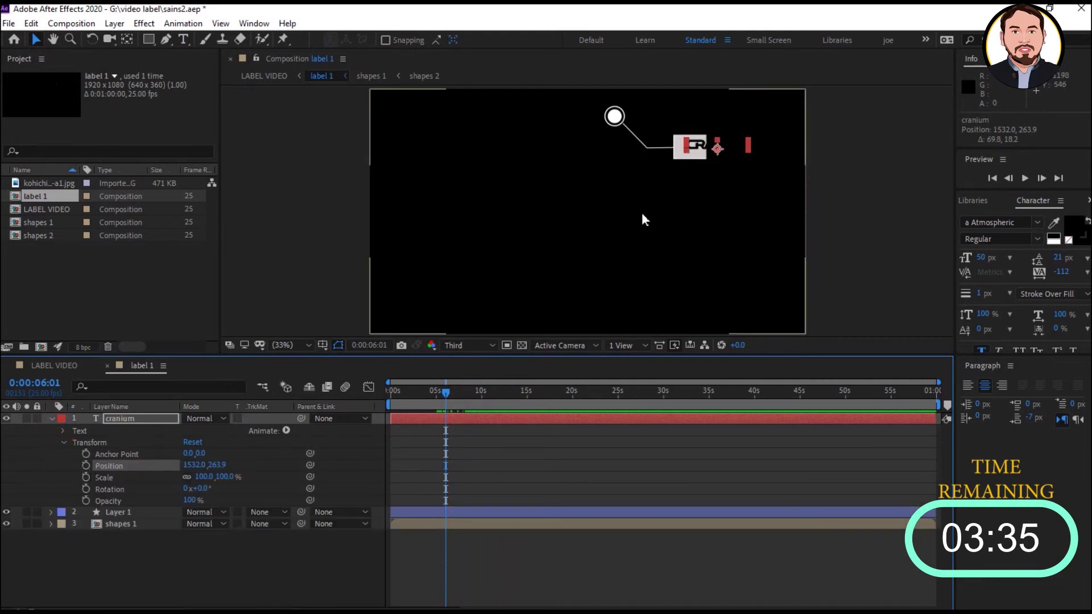
pyautogui.moveTo(694, 147); pyautogui.dragTo(820, 153)
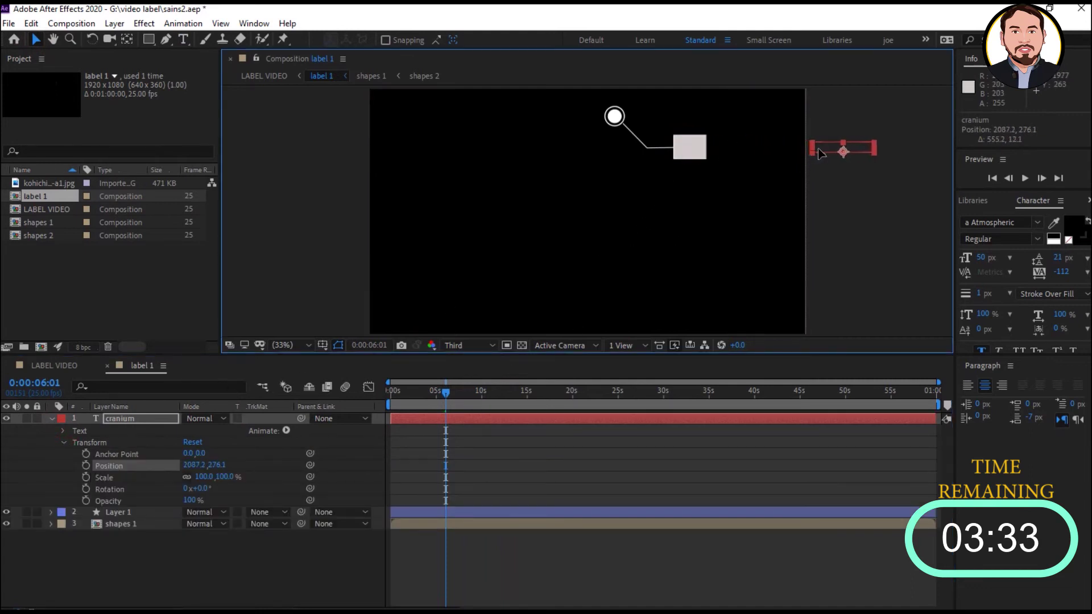
pyautogui.click(85, 466)
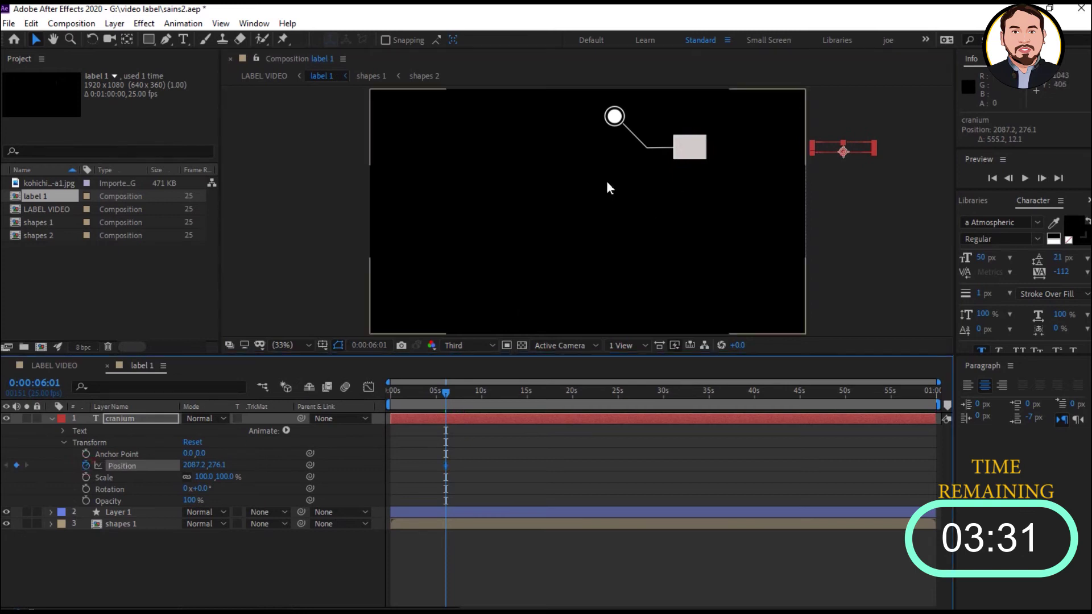
pyautogui.moveTo(446, 393); pyautogui.dragTo(463, 397)
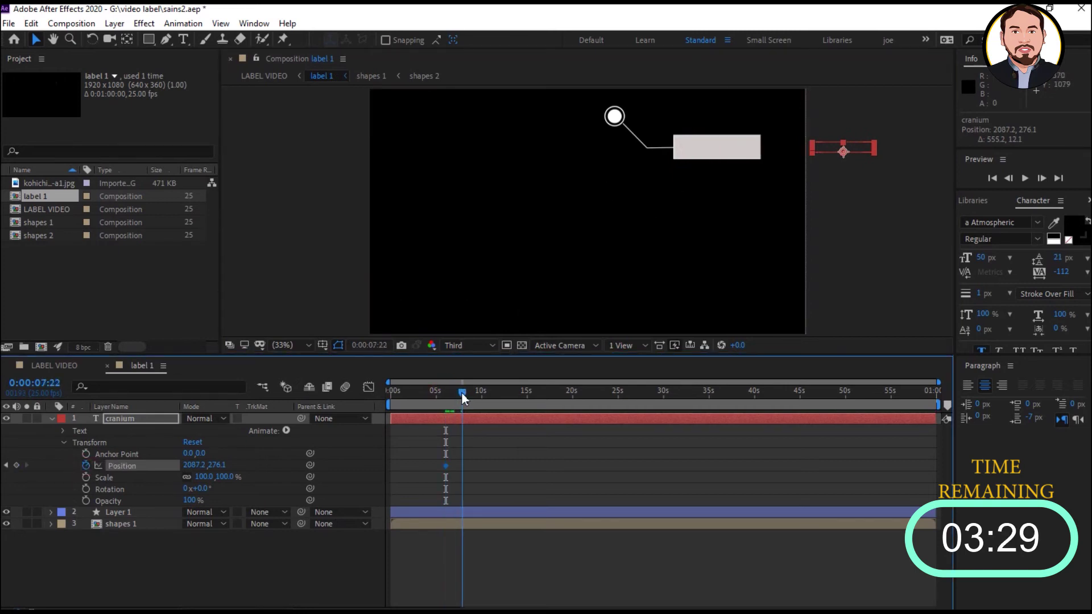
pyautogui.moveTo(828, 152); pyautogui.dragTo(701, 149)
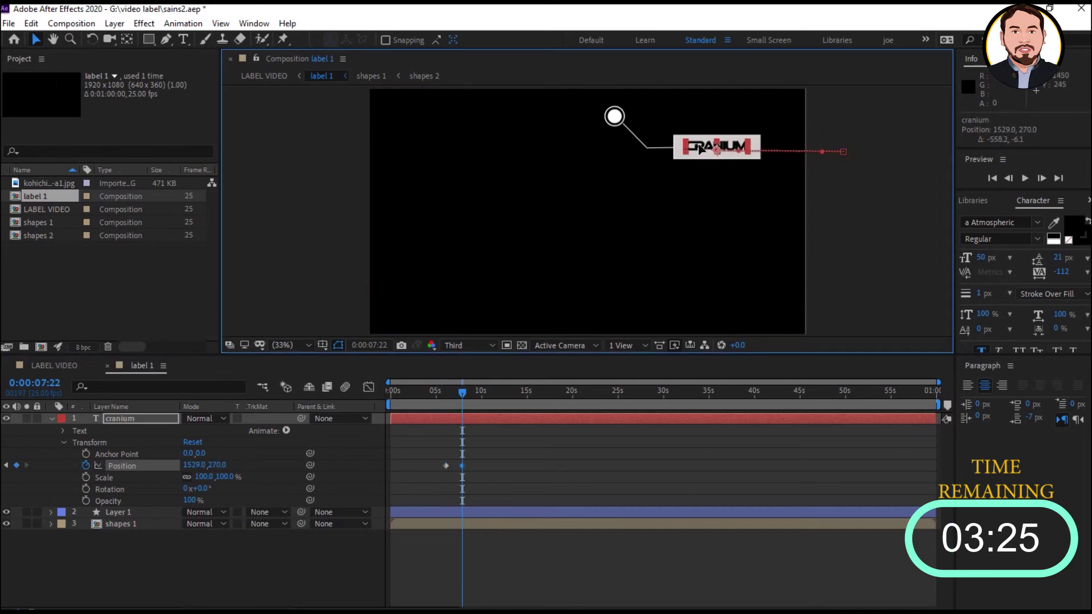
pyautogui.moveTo(461, 394)
pyautogui.mouseDown()
pyautogui.moveTo(391, 401)
pyautogui.moveTo(486, 398)
pyautogui.mouseUp()
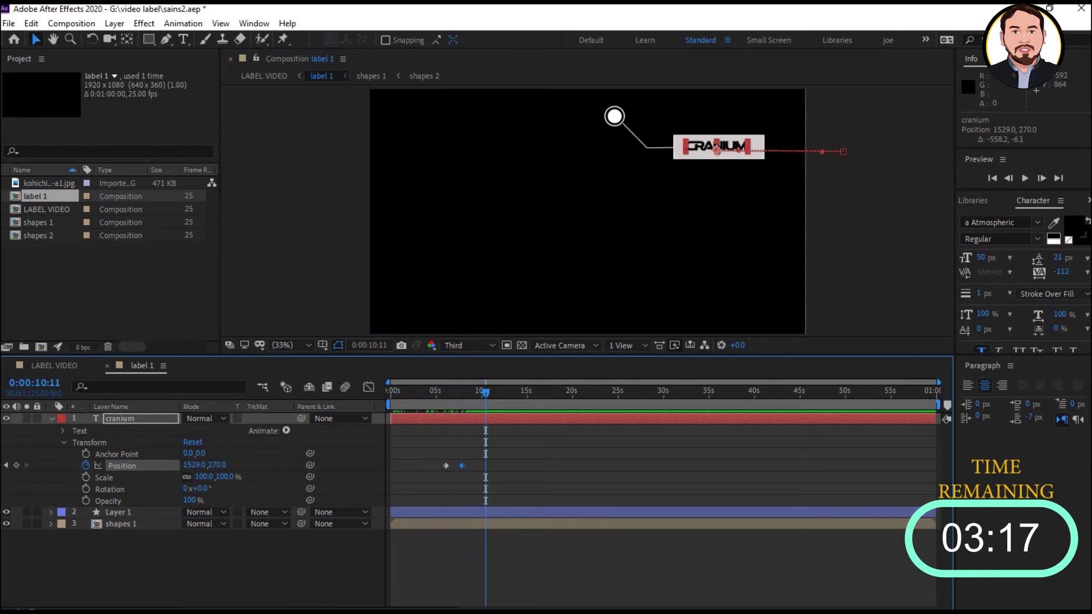
# - Undo the label 1 pre-compose and select Layer 1 and shapes 1
pyautogui.hotkey('ctrl', 'z')
pyautogui.click(146, 512)
pyautogui.click(135, 432)
pyautogui.keyDown('shift'); pyautogui.click(135, 441); pyautogui.keyUp('shift')
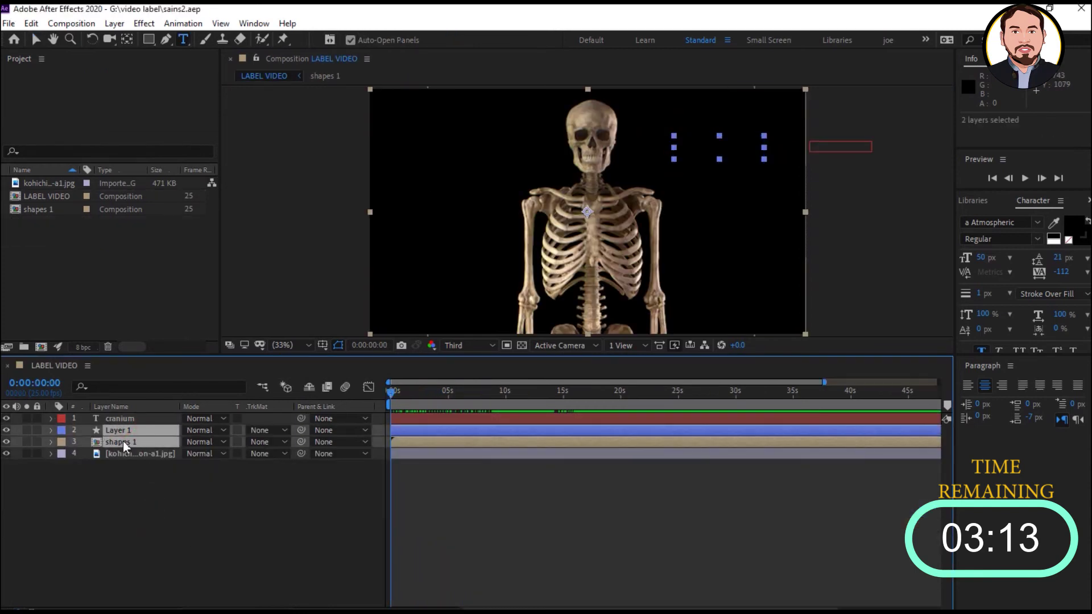
# - Pre-compose Layer 1 and shapes 1 into 'shapes text 1' and select it in LABEL VIDEO
pyautogui.rightClick(124, 442)
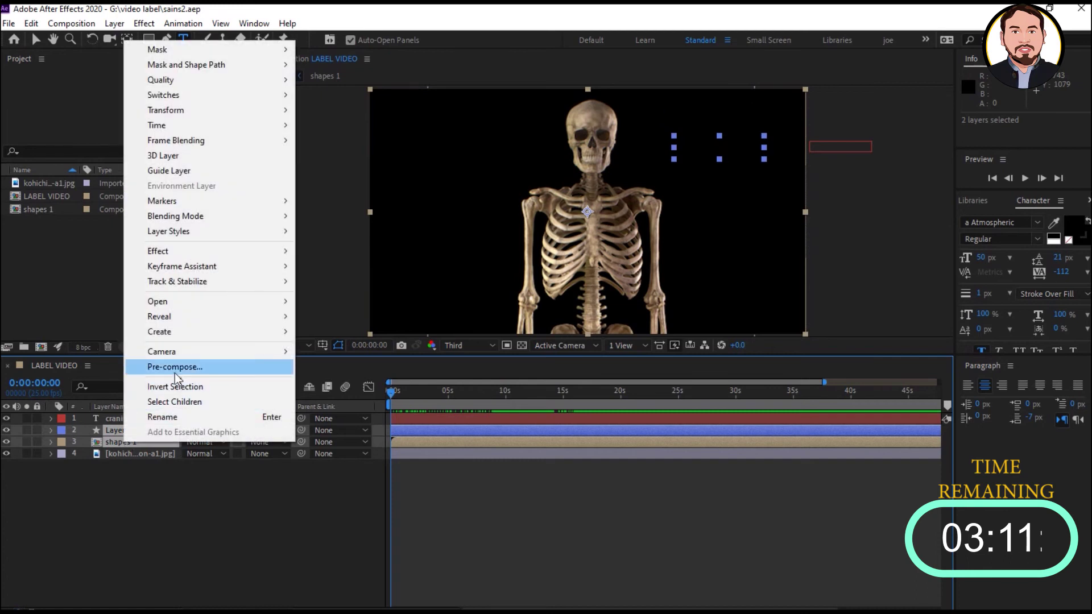
pyautogui.click(174, 368)
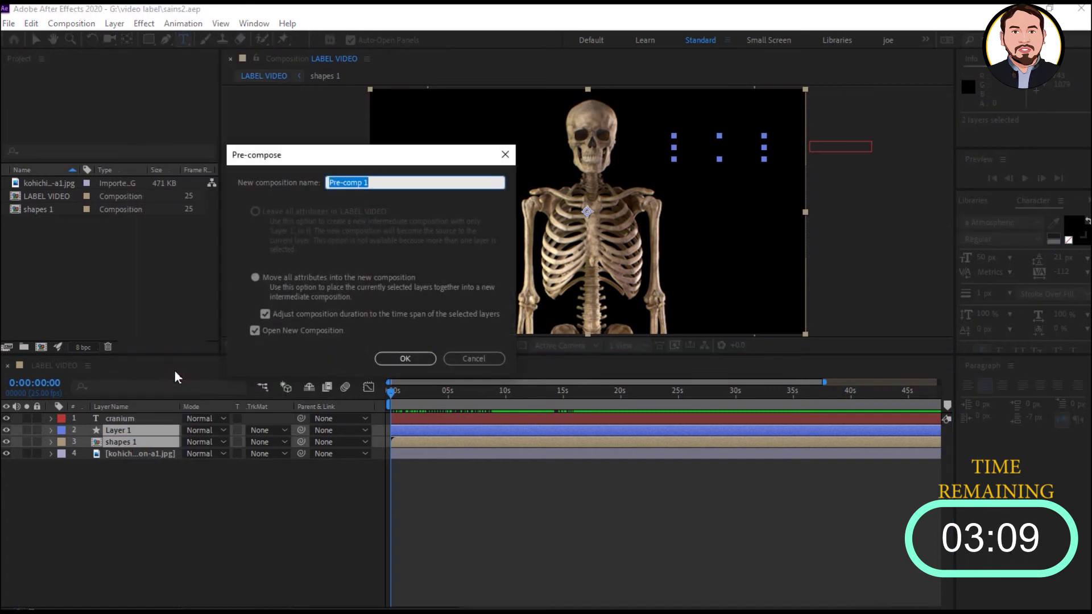
pyautogui.write('shapes tes te')
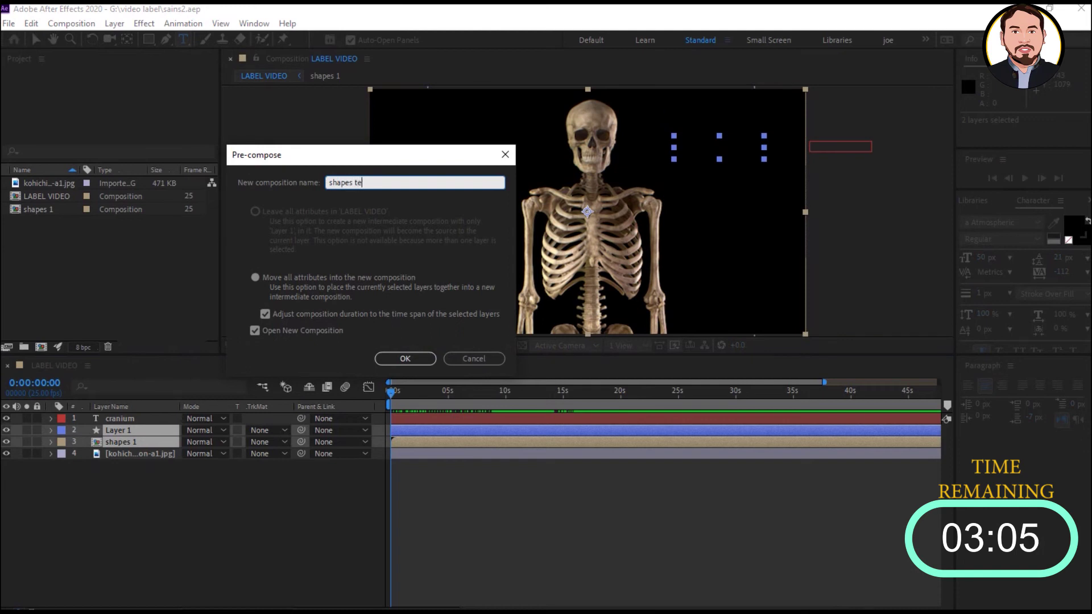
pyautogui.write(' 1')
pyautogui.press('Return')
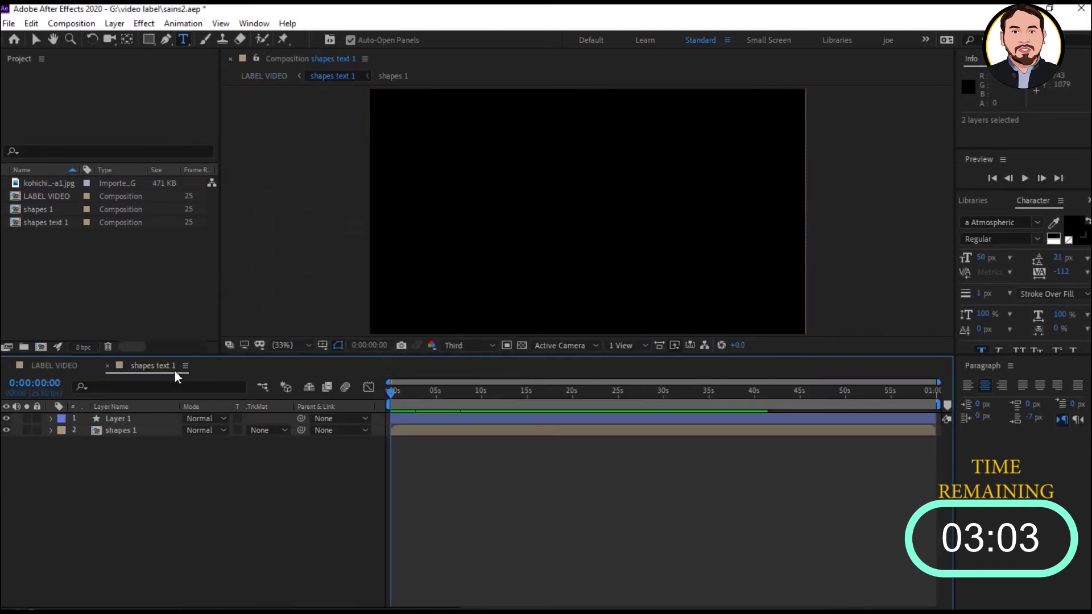
pyautogui.click(65, 369)
pyautogui.click(134, 473)
pyautogui.click(134, 435)
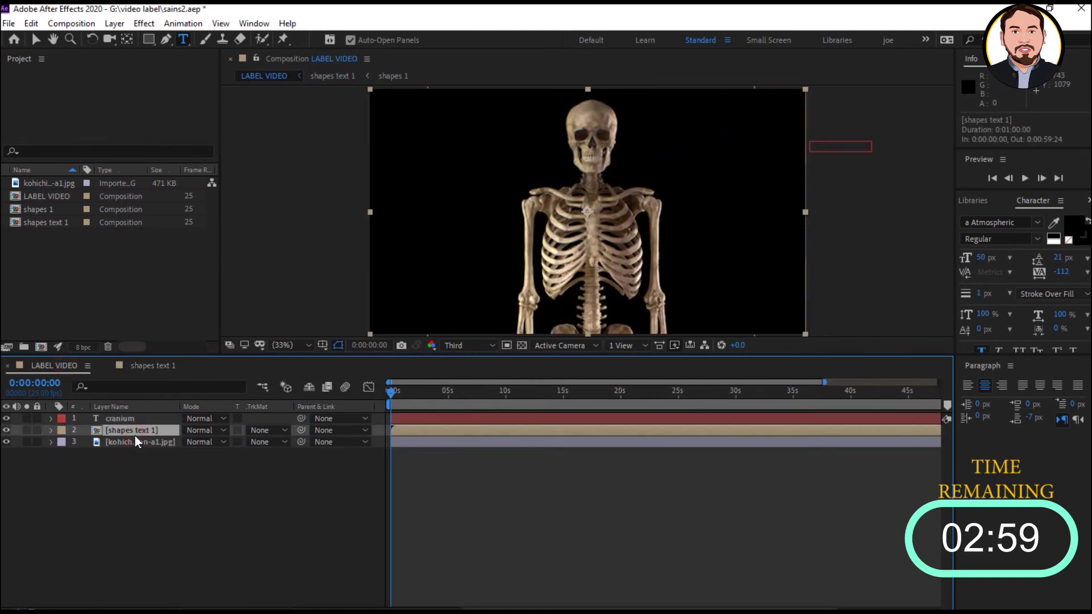
# - Duplicate the shapes text 1 layer, select the copy and go to 10:03
pyautogui.hotkey('ctrl', 'd')
pyautogui.click(145, 478)
pyautogui.click(146, 442)
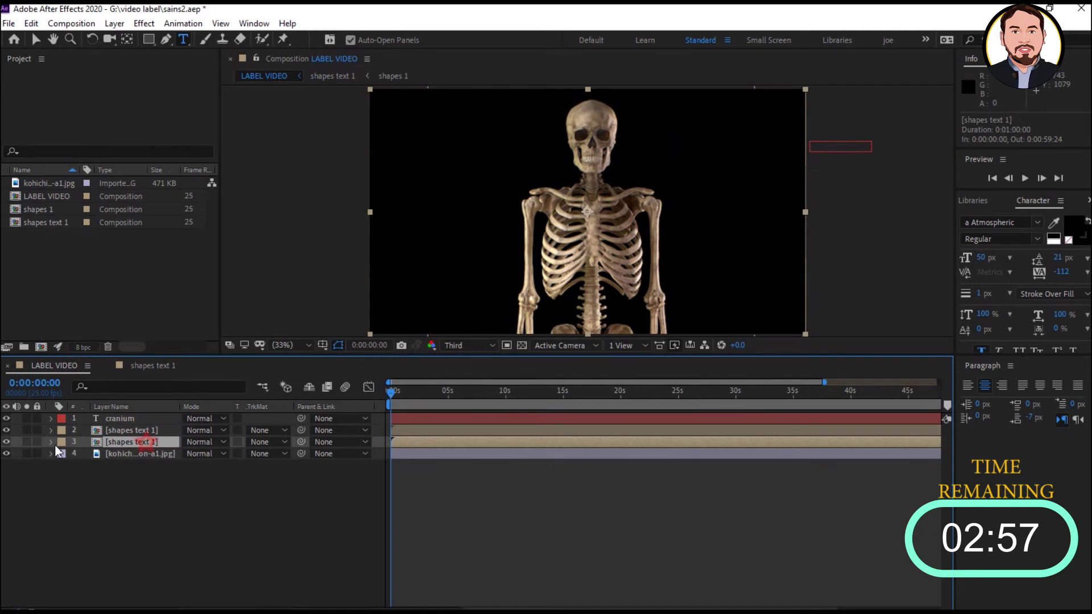
pyautogui.moveTo(390, 393); pyautogui.dragTo(508, 392)
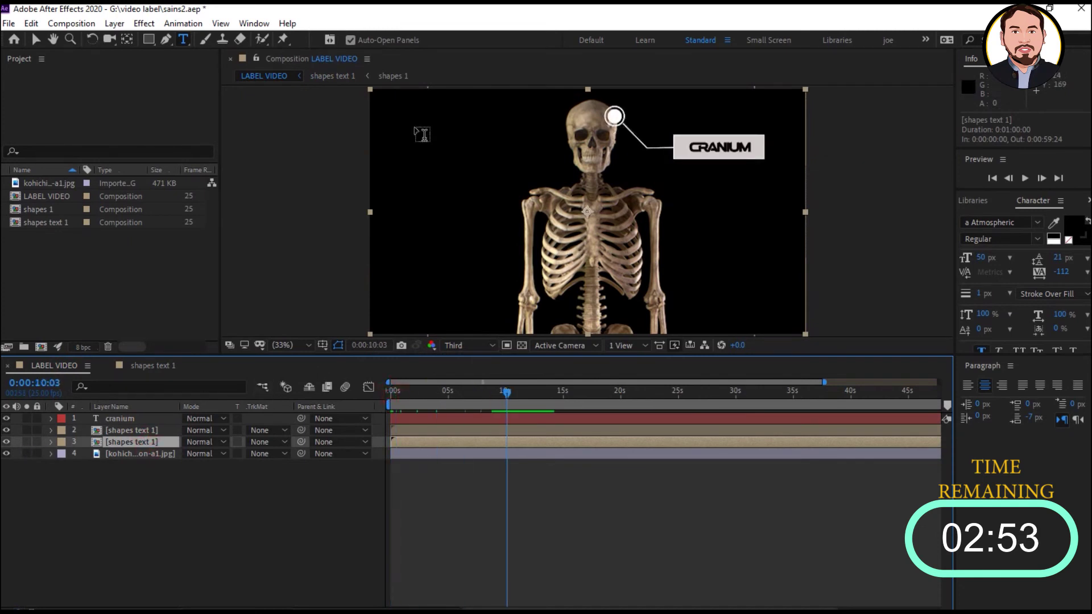
pyautogui.click(36, 39)
# - Move the duplicate label down-left onto the chest, toggling layer visibility to compare both labels
pyautogui.moveTo(618, 120); pyautogui.dragTo(526, 243)
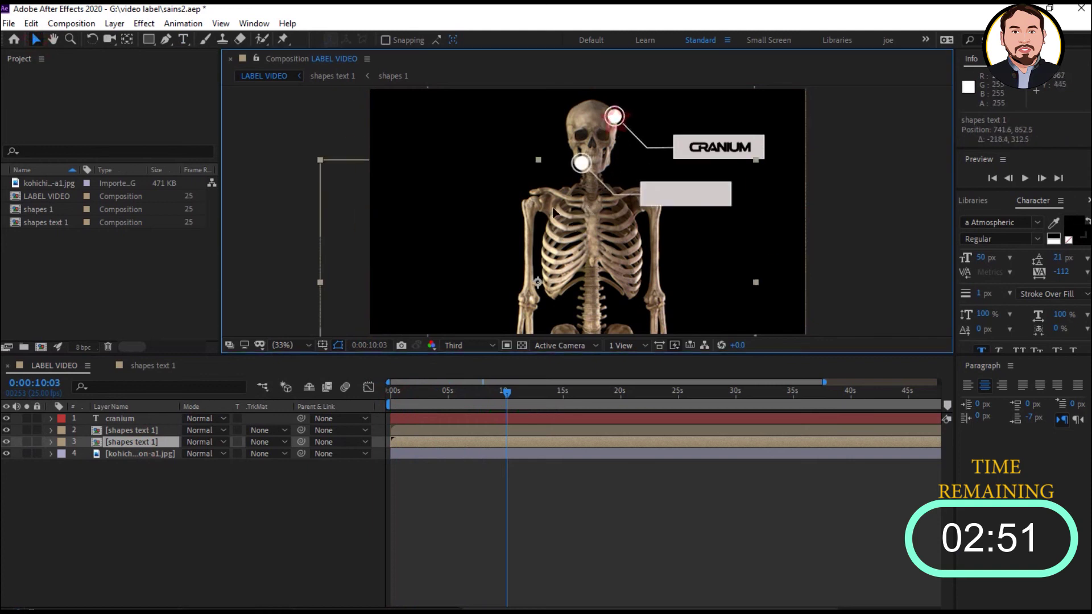
pyautogui.click(7, 442)
pyautogui.click(7, 442)
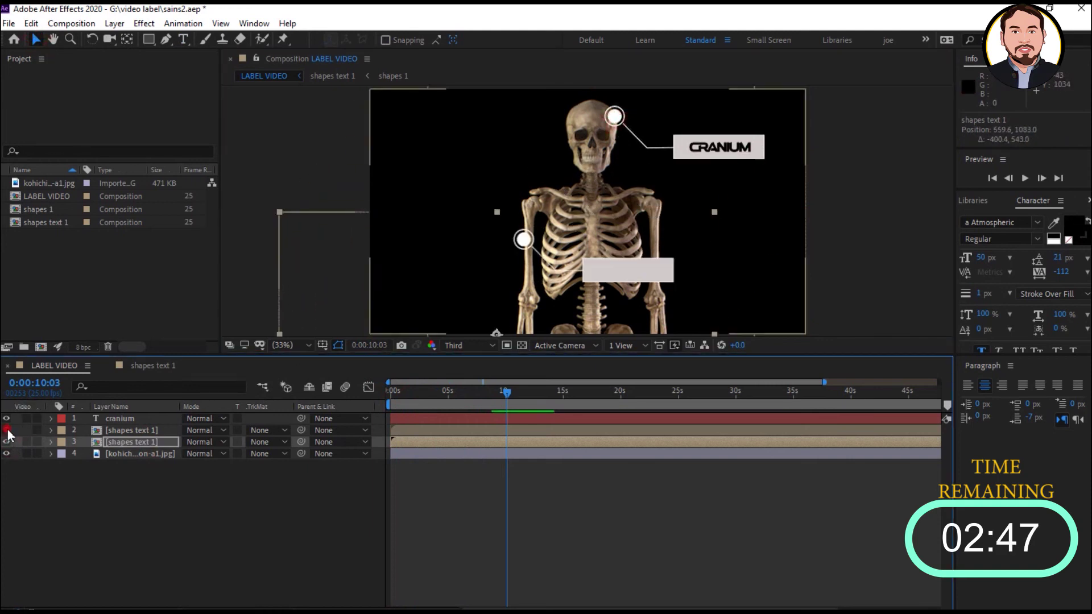
pyautogui.click(7, 430)
pyautogui.click(7, 443)
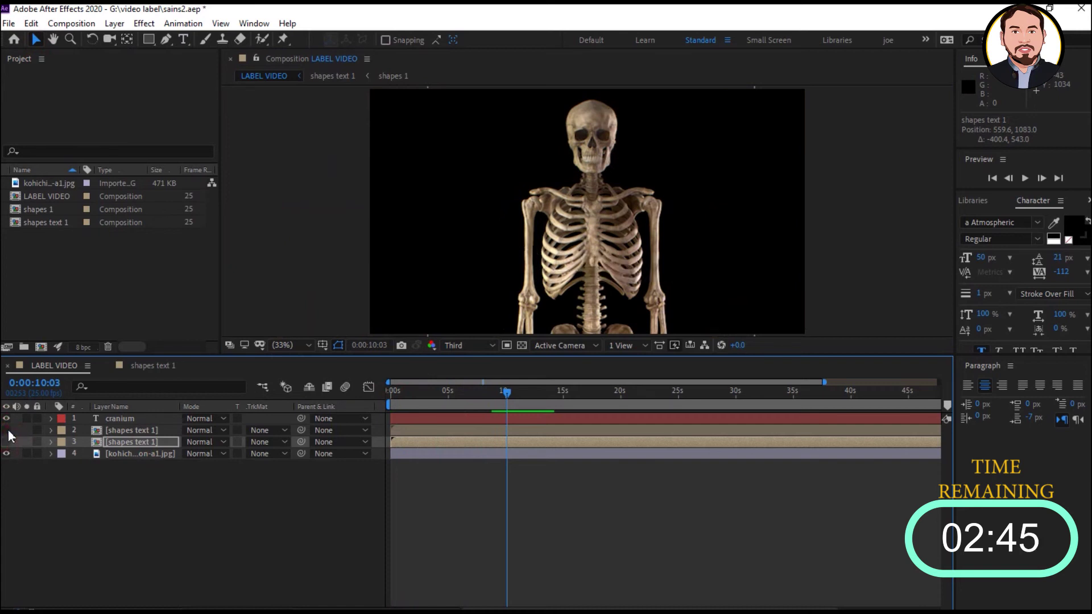
pyautogui.click(6, 431)
pyautogui.click(7, 443)
pyautogui.click(7, 431)
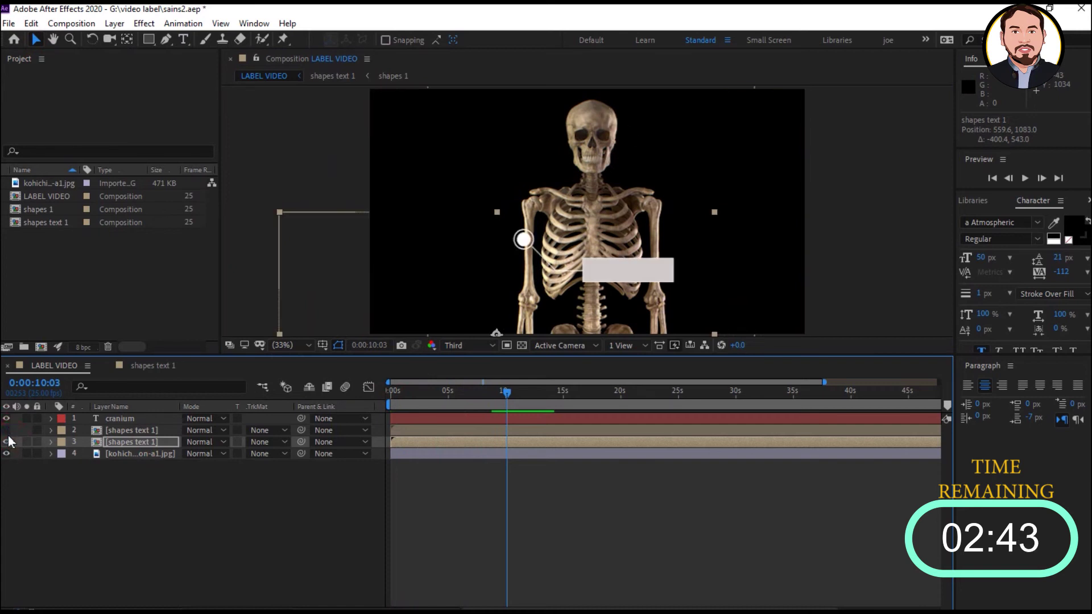
pyautogui.click(142, 442)
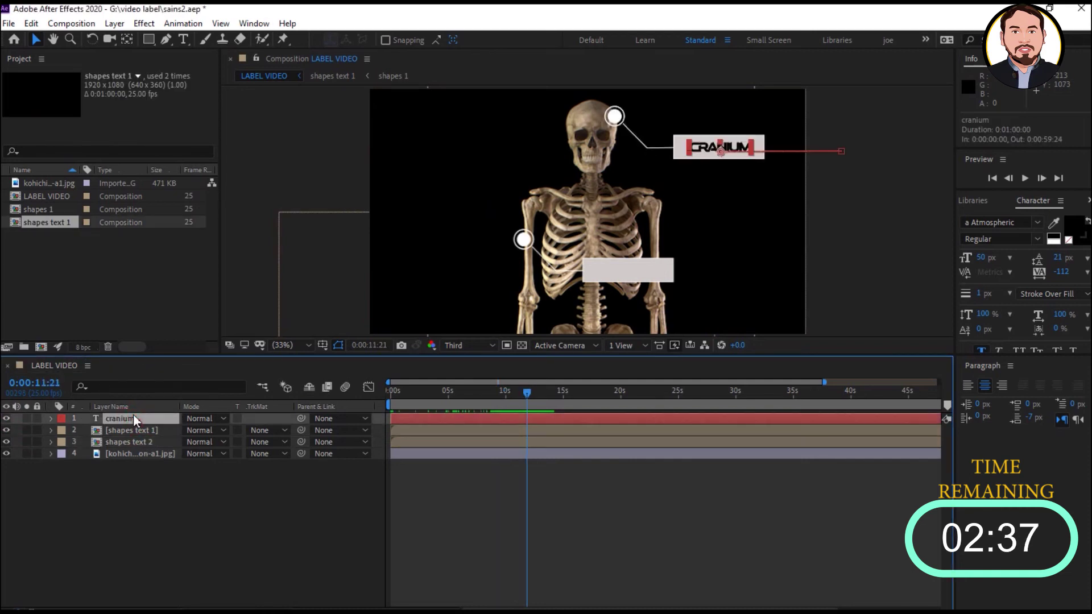
# - Duplicate the cranium text and move cranium 2 into the lower grey box
pyautogui.hotkey('ctrl', 'd')
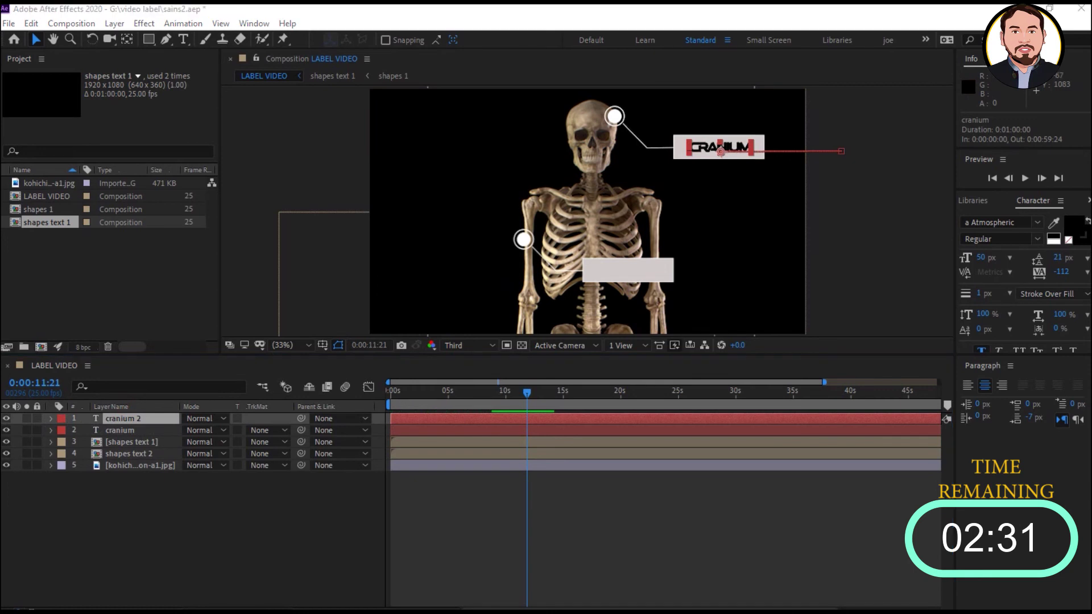
pyautogui.moveTo(687, 165); pyautogui.dragTo(610, 275)
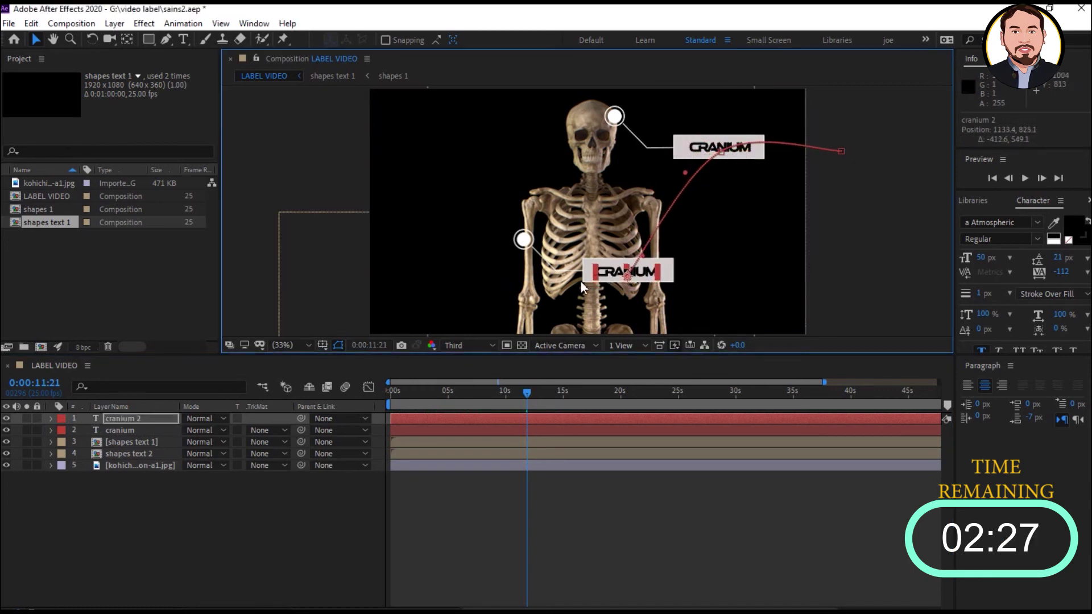
pyautogui.click(7, 430)
pyautogui.click(6, 430)
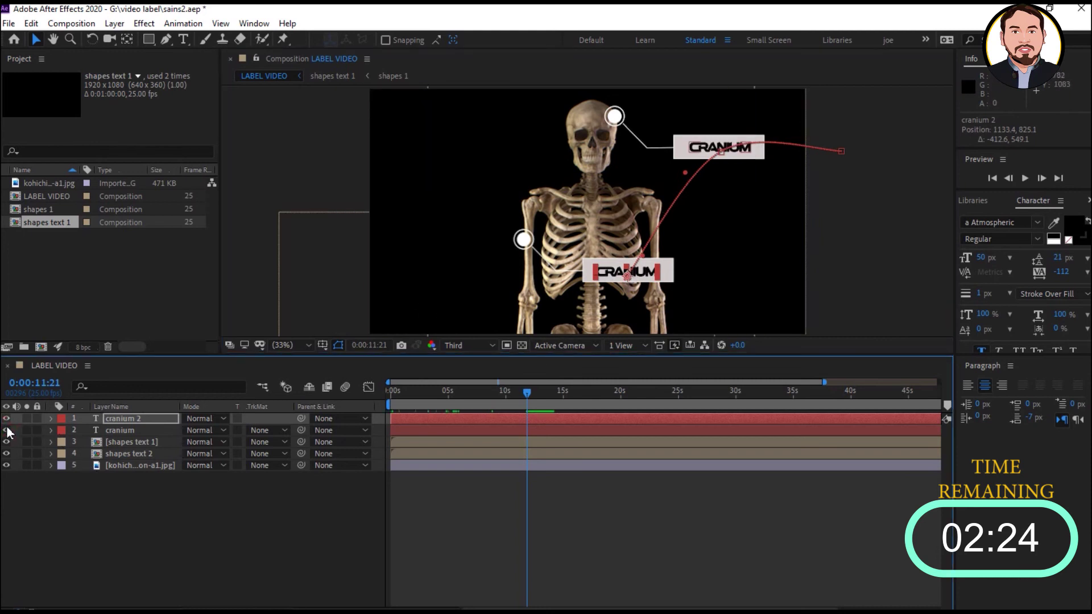
# - Delete cranium 2's Position keyframes so the text stays still
pyautogui.click(51, 418)
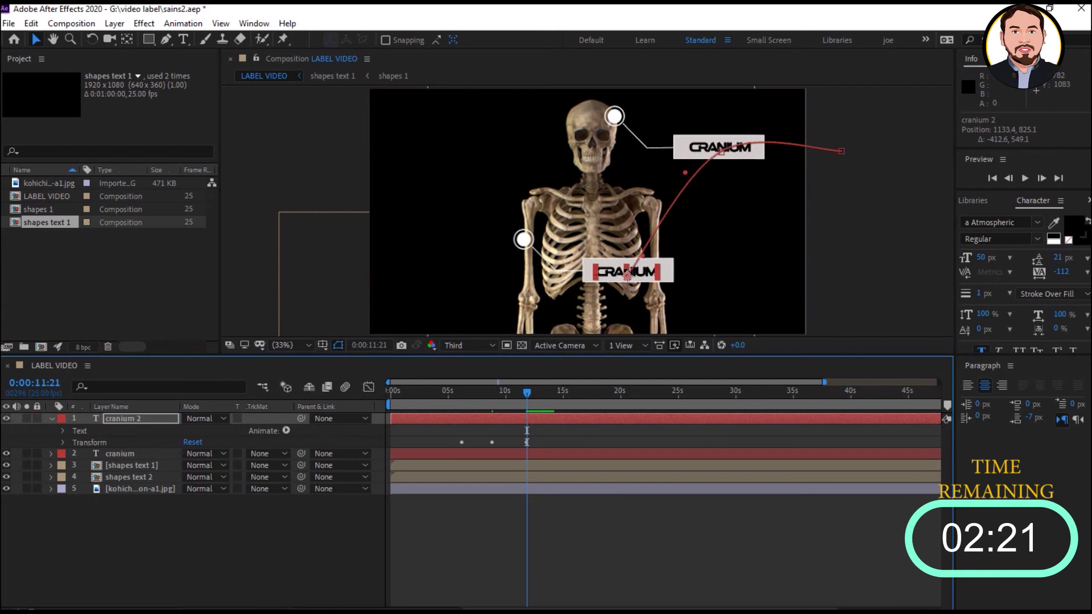
pyautogui.click(66, 442)
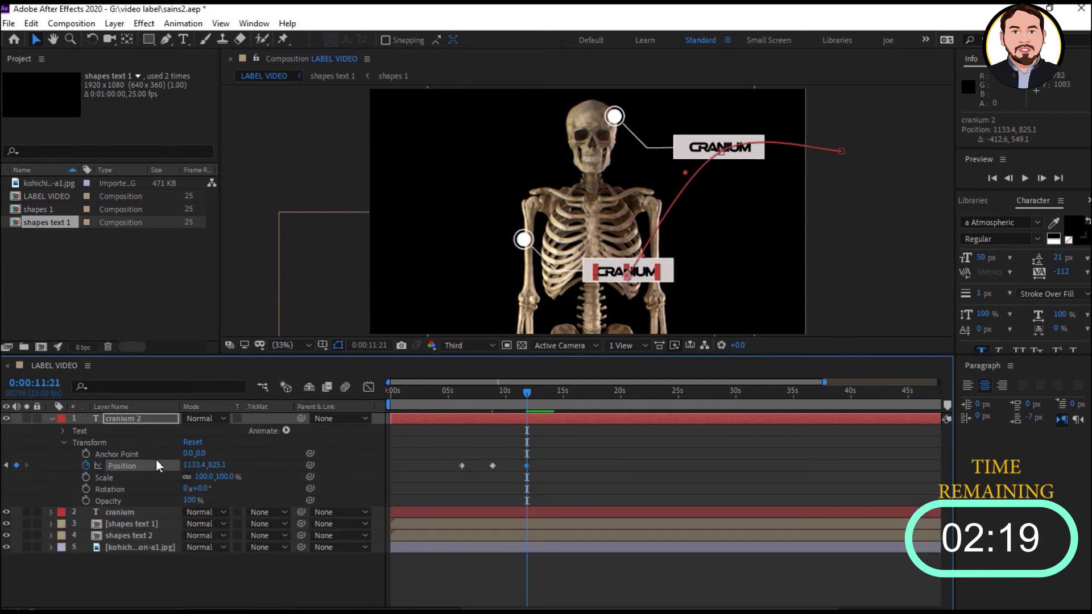
pyautogui.moveTo(558, 472); pyautogui.dragTo(435, 452)
pyautogui.press('Delete')
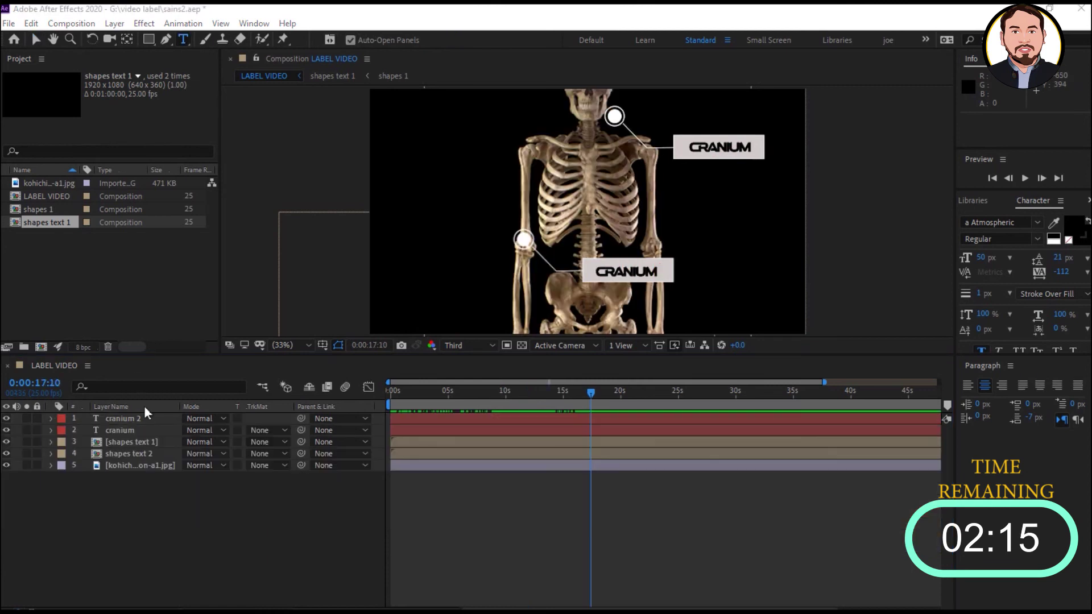
# - Retype the lower text as 'humerus' and move it with shapes text 2 up beside the ribcage
pyautogui.click(134, 444)
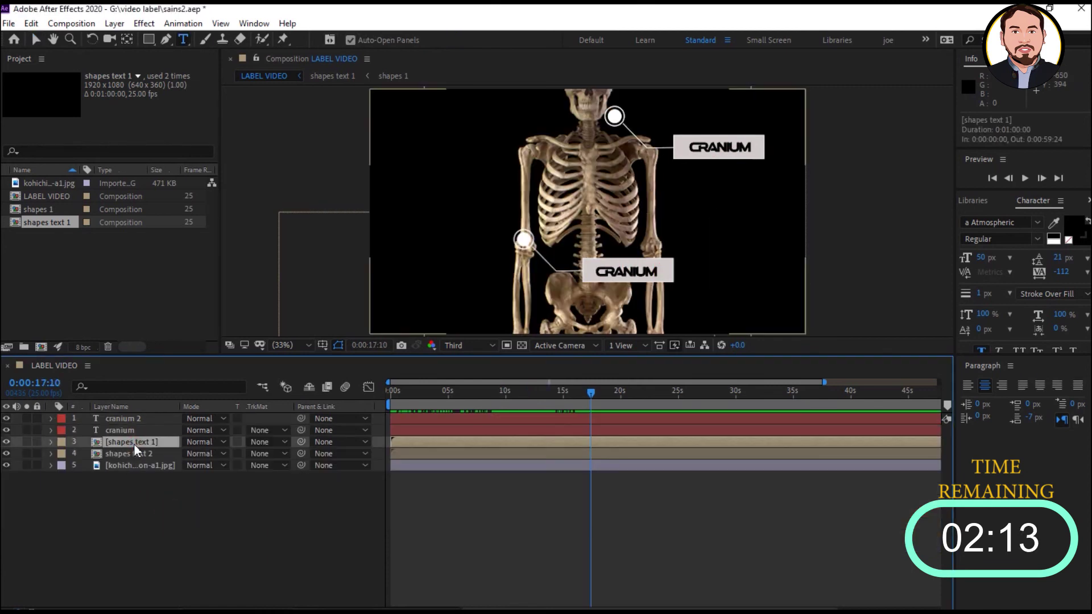
pyautogui.moveTo(139, 419); pyautogui.dragTo(139, 446)
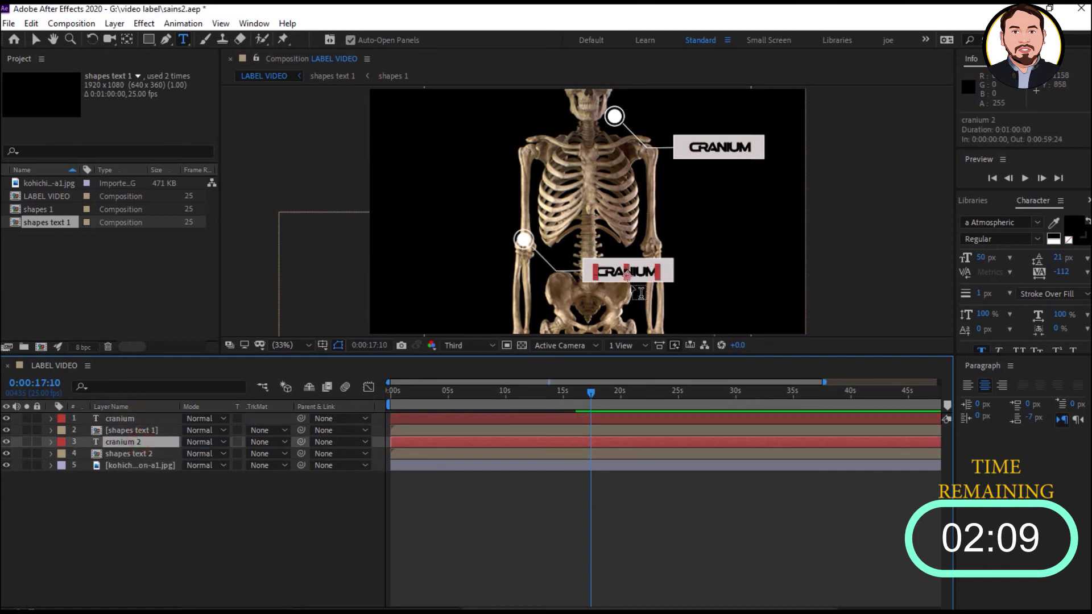
pyautogui.doubleClick(608, 272)
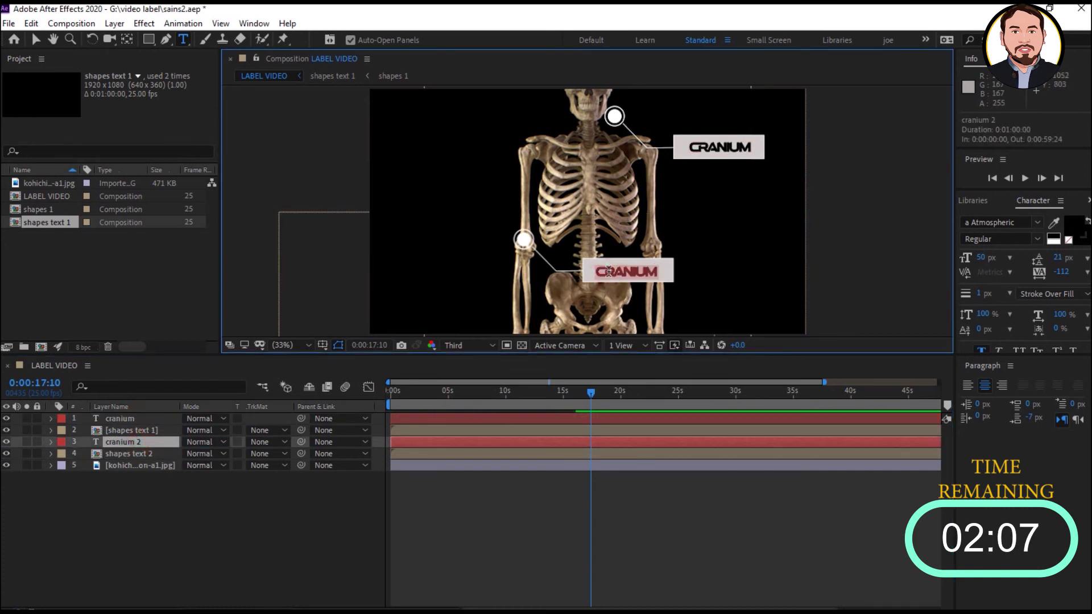
pyautogui.write('humer')
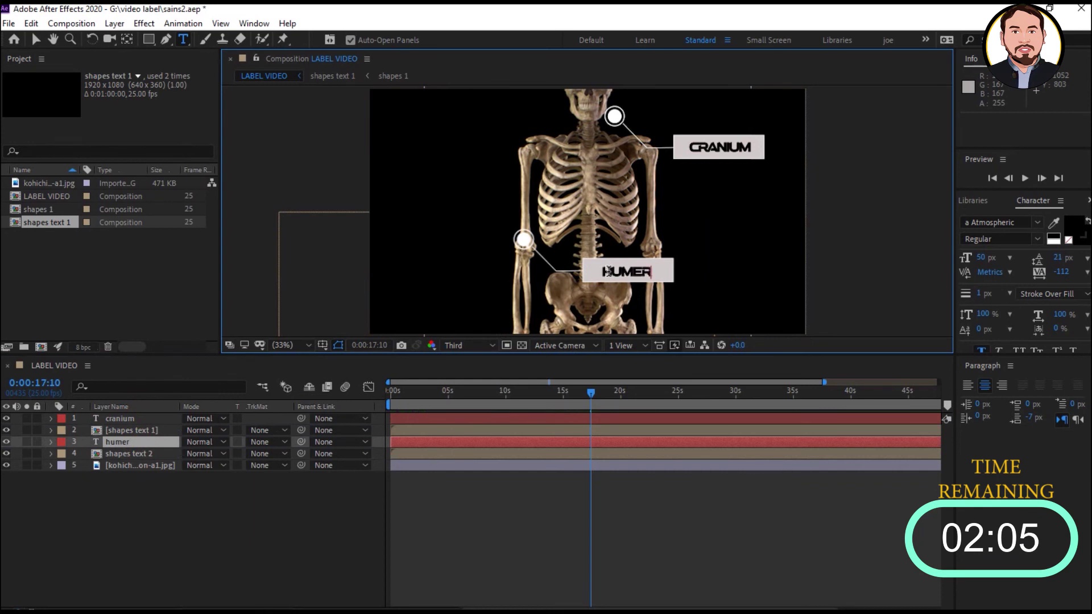
pyautogui.write('us')
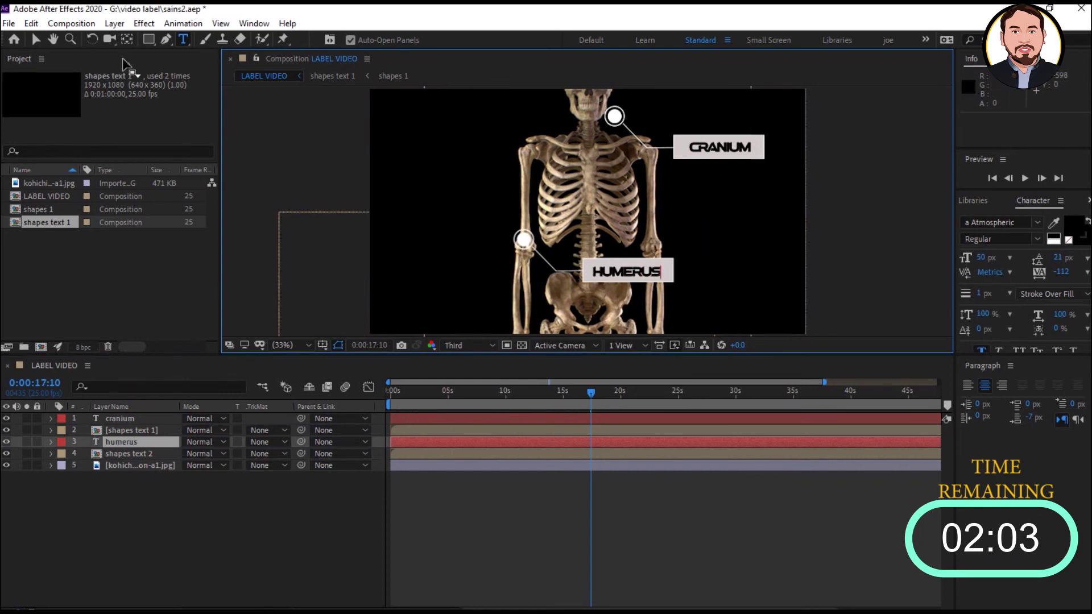
pyautogui.click(37, 40)
pyautogui.keyDown('ctrl'); pyautogui.click(155, 453); pyautogui.keyUp('ctrl')
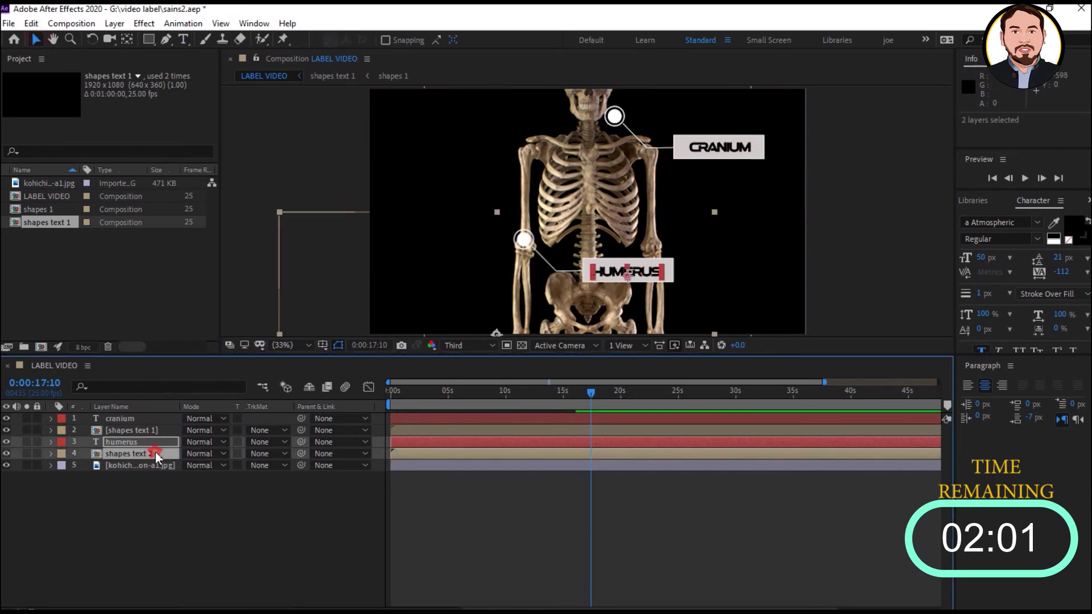
pyautogui.moveTo(595, 273); pyautogui.dragTo(605, 230)
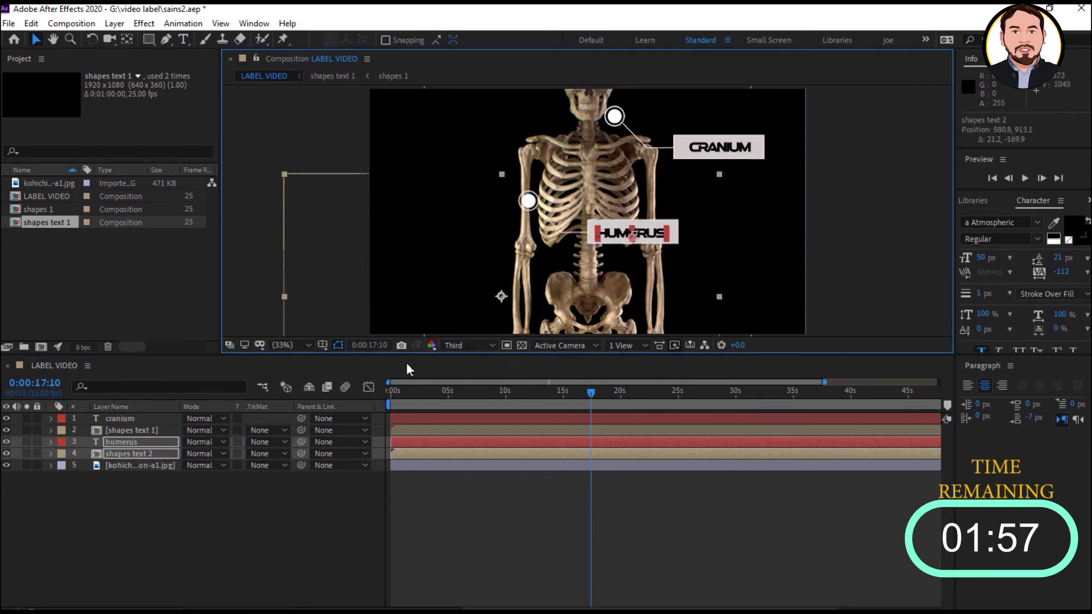
# - Set a starting Position keyframe with the HUMERUS text placed off-frame to the right
pyautogui.click(180, 497)
pyautogui.press('space')
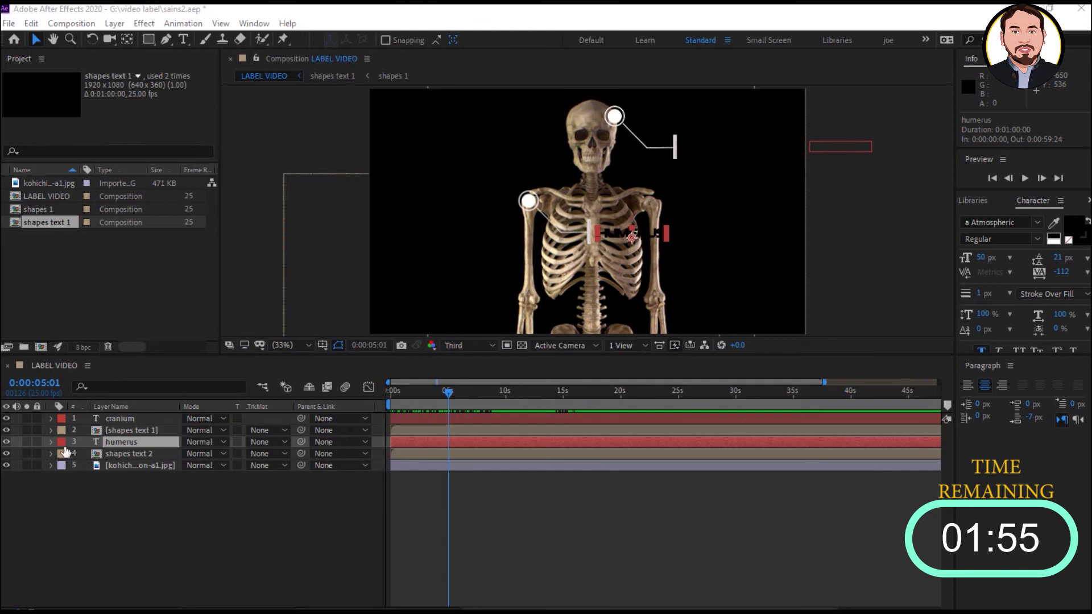
pyautogui.click(50, 443)
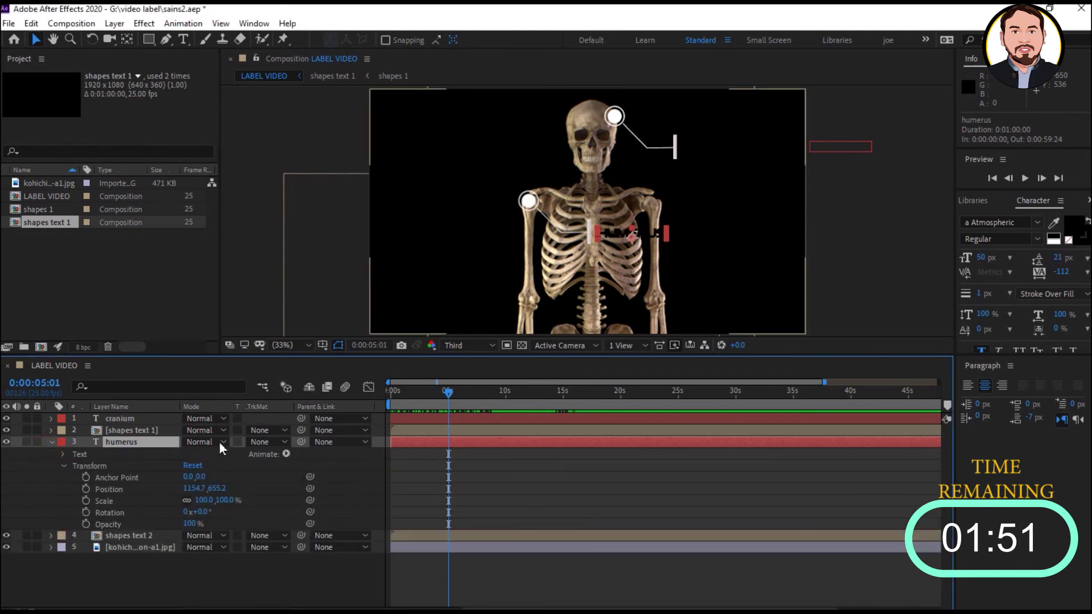
pyautogui.moveTo(618, 237); pyautogui.dragTo(856, 229)
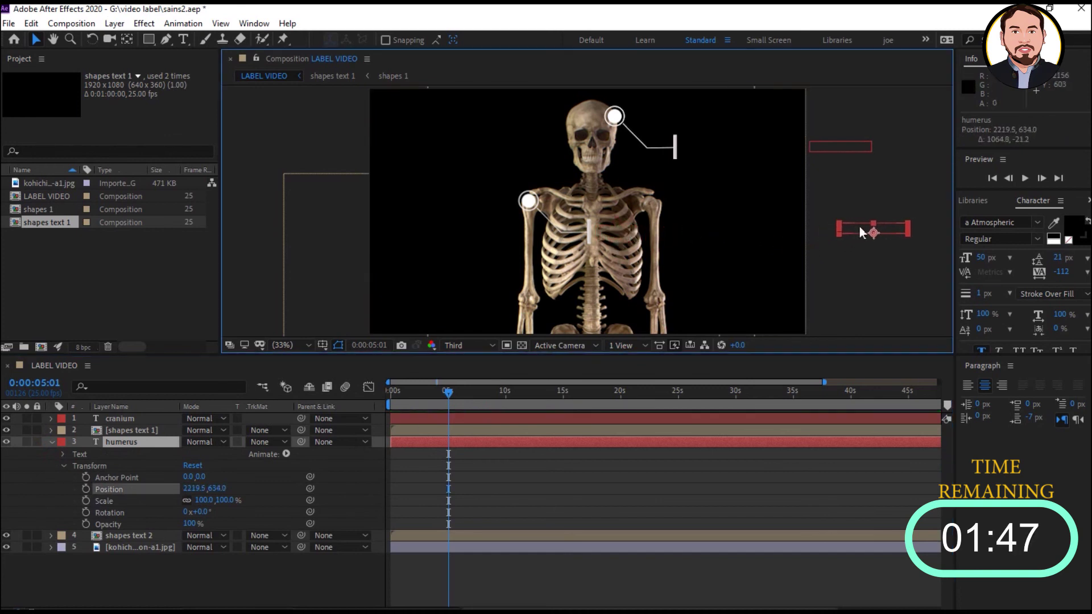
pyautogui.click(85, 490)
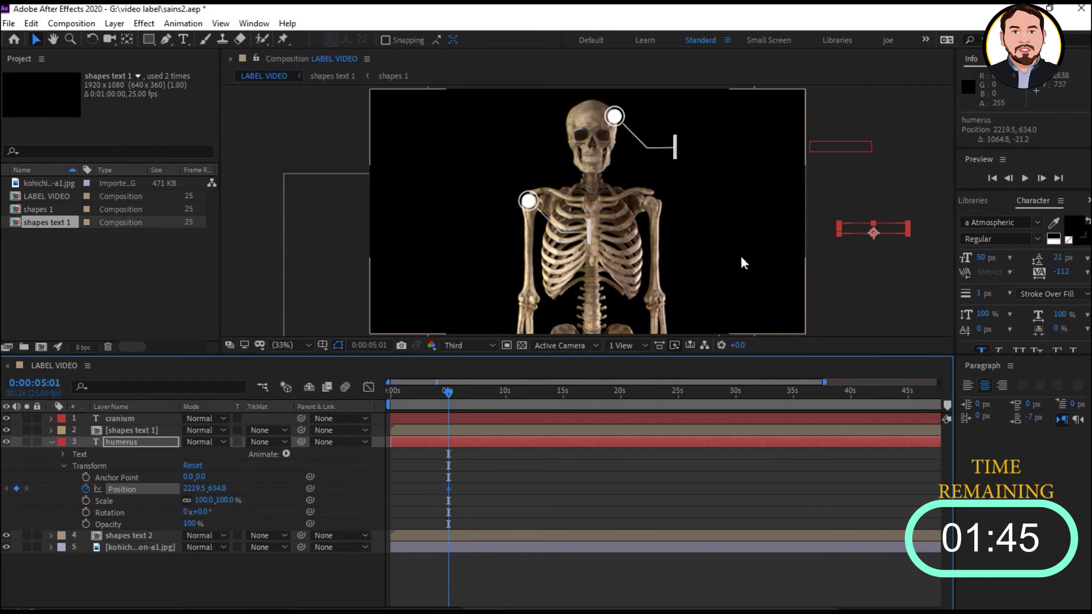
# - At about 7 seconds, move the HUMERUS text back into its grey box and review the slide-in
pyautogui.moveTo(449, 395); pyautogui.dragTo(473, 405)
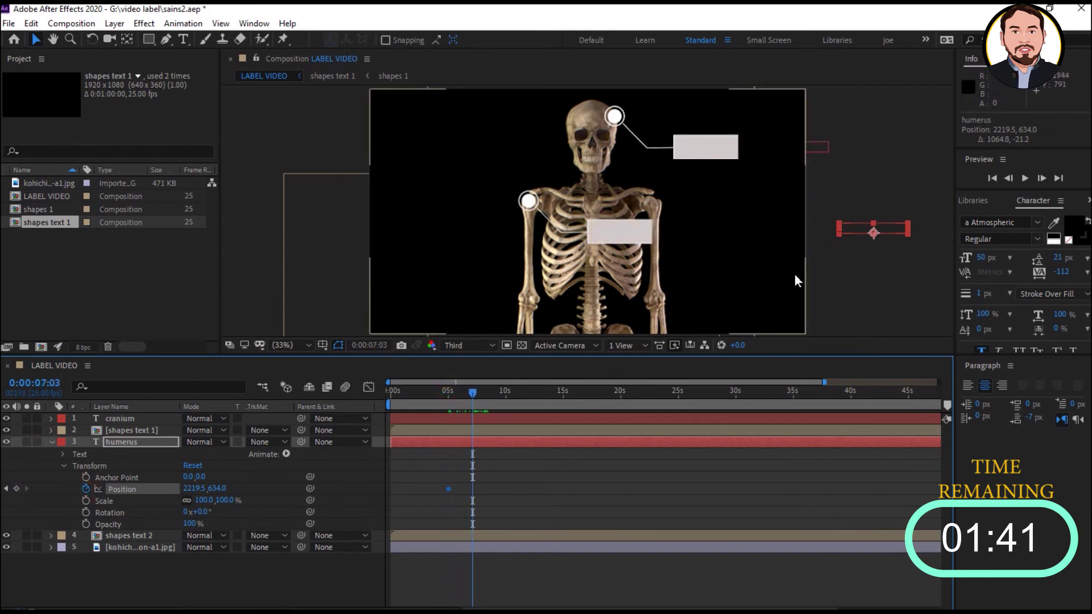
pyautogui.moveTo(870, 231); pyautogui.dragTo(628, 236)
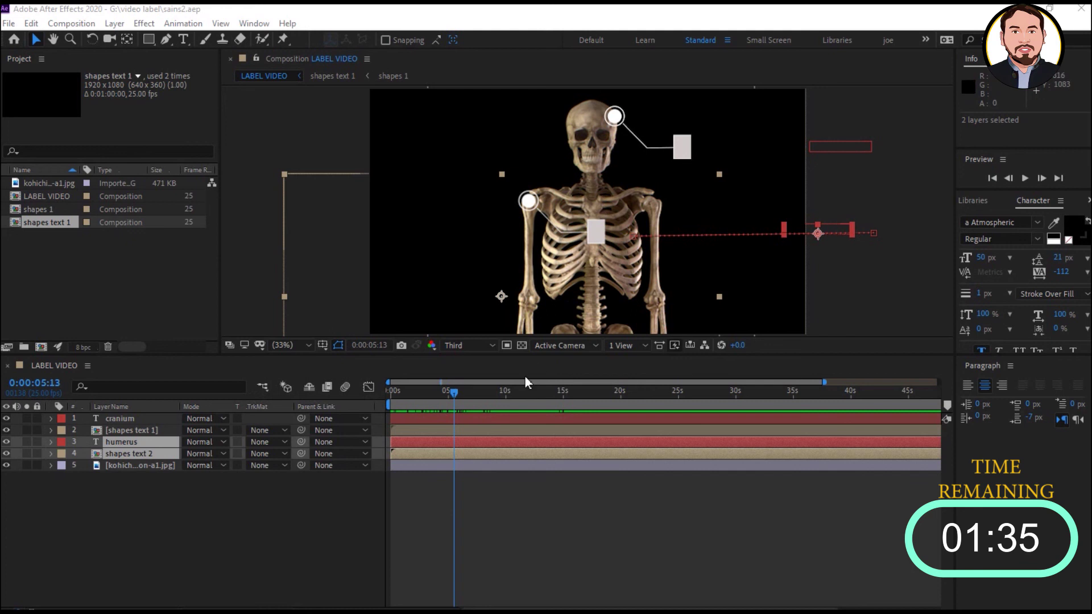
pyautogui.moveTo(457, 395); pyautogui.dragTo(591, 394)
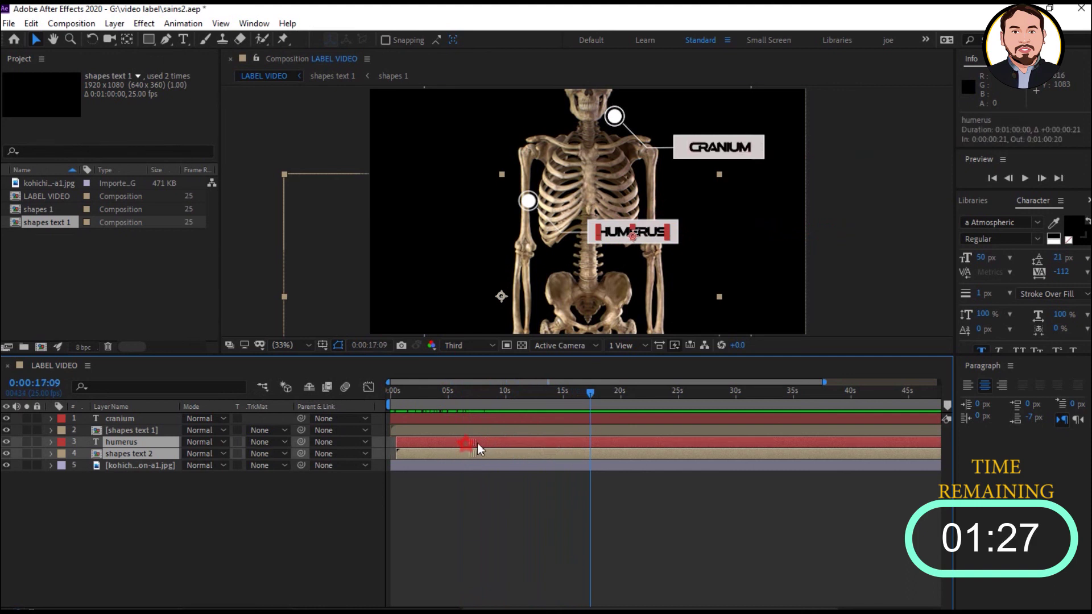
# - Shift the humerus and shapes text 2 layer bars to start at about 17:07, then check the timing
pyautogui.moveTo(477, 444); pyautogui.dragTo(667, 439)
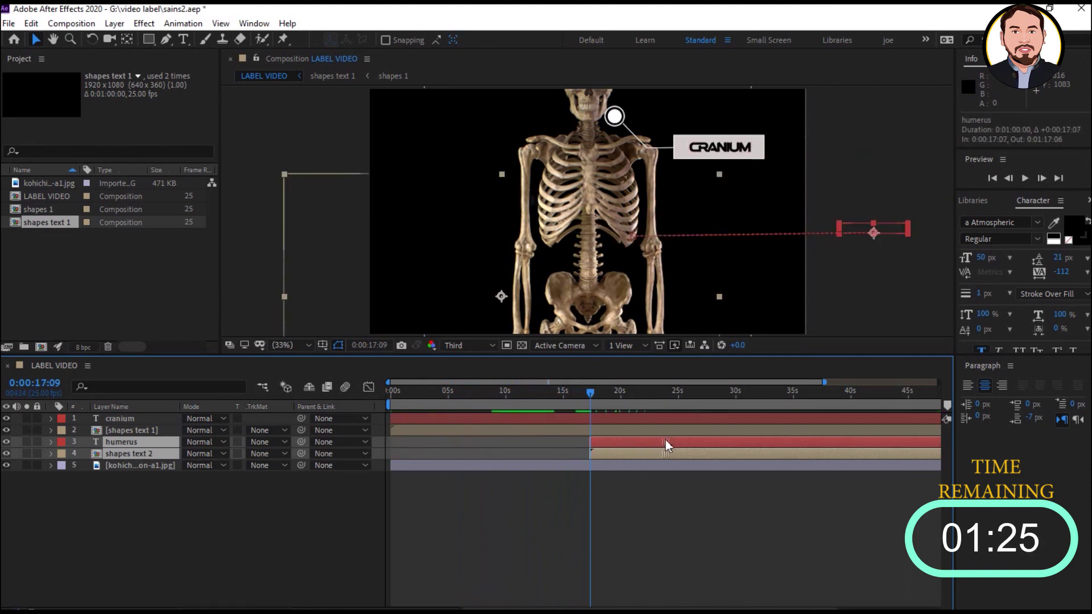
pyautogui.moveTo(592, 394)
pyautogui.mouseDown()
pyautogui.moveTo(549, 393)
pyautogui.moveTo(561, 412)
pyautogui.moveTo(704, 396)
pyautogui.mouseUp()
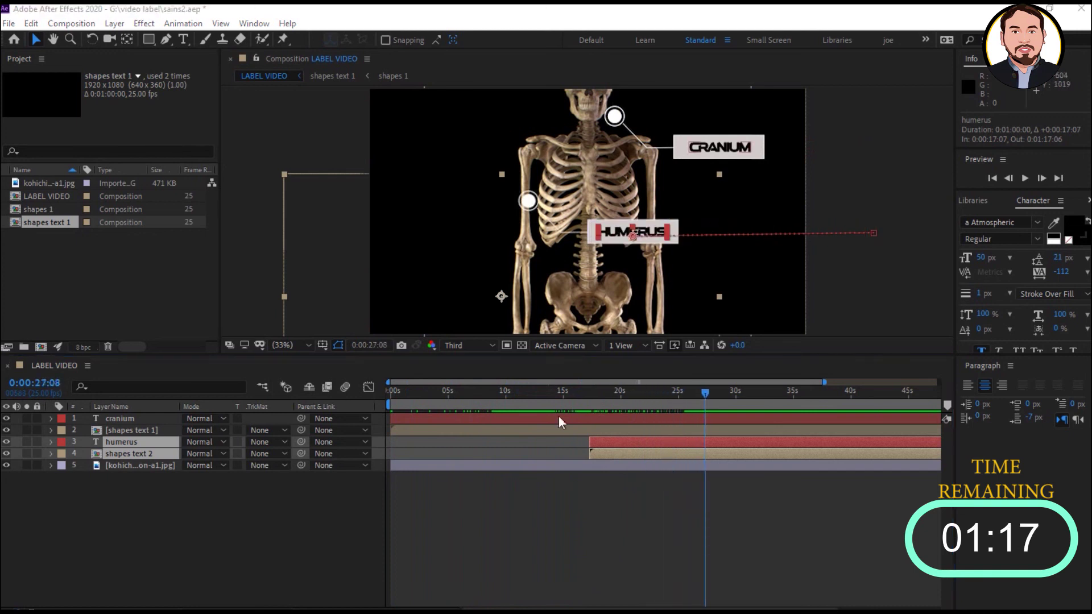
pyautogui.moveTo(706, 396); pyautogui.dragTo(592, 417)
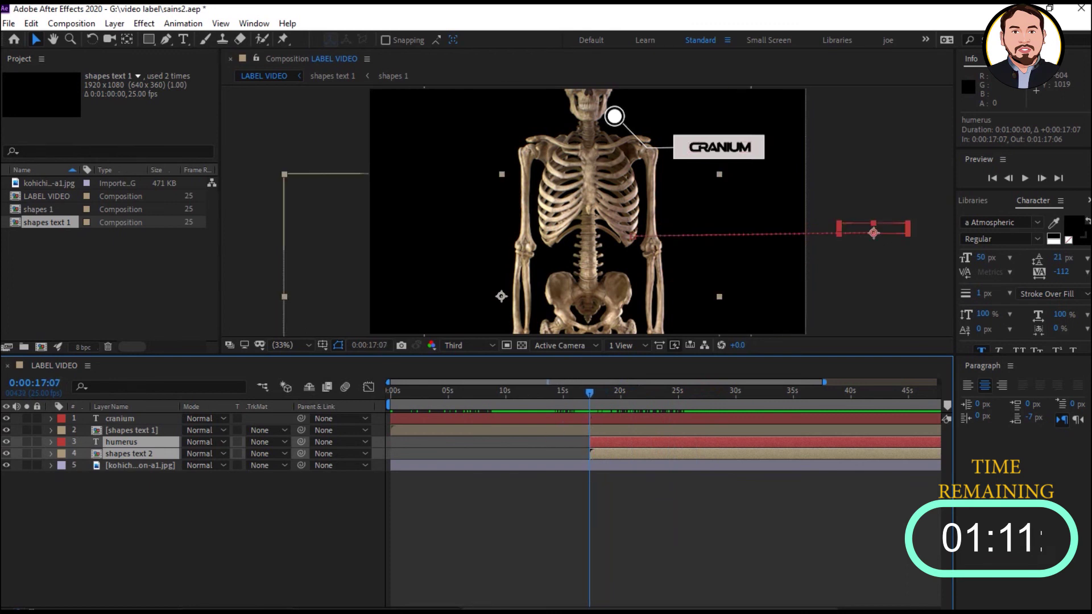
# - Keyframe both cranium layers' Opacity from 100% at 17:07 to 0% at 17:12
pyautogui.click(720, 149)
pyautogui.click(124, 420)
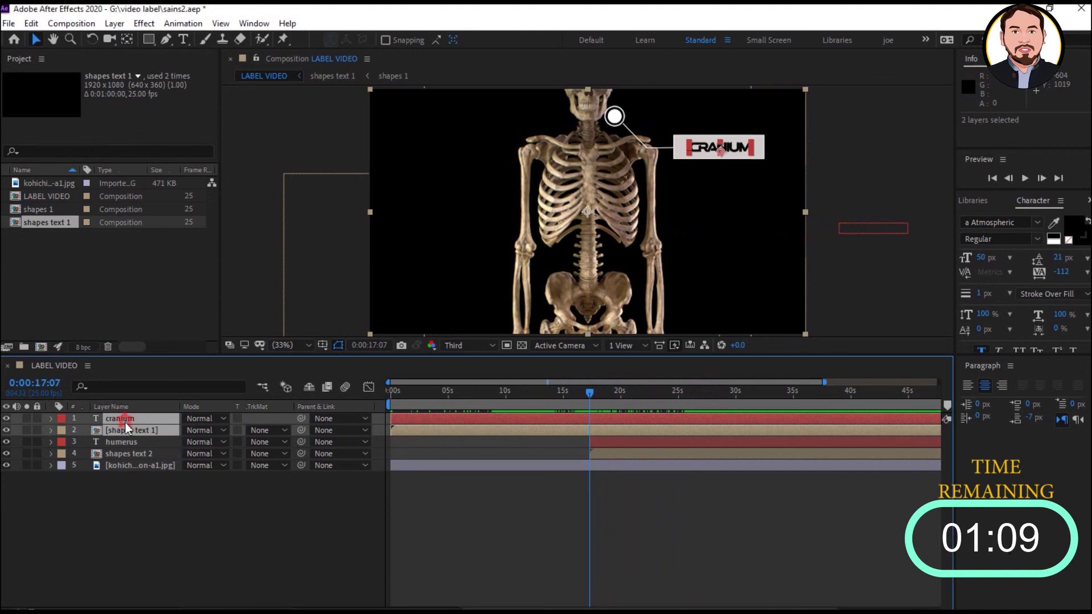
pyautogui.click(51, 419)
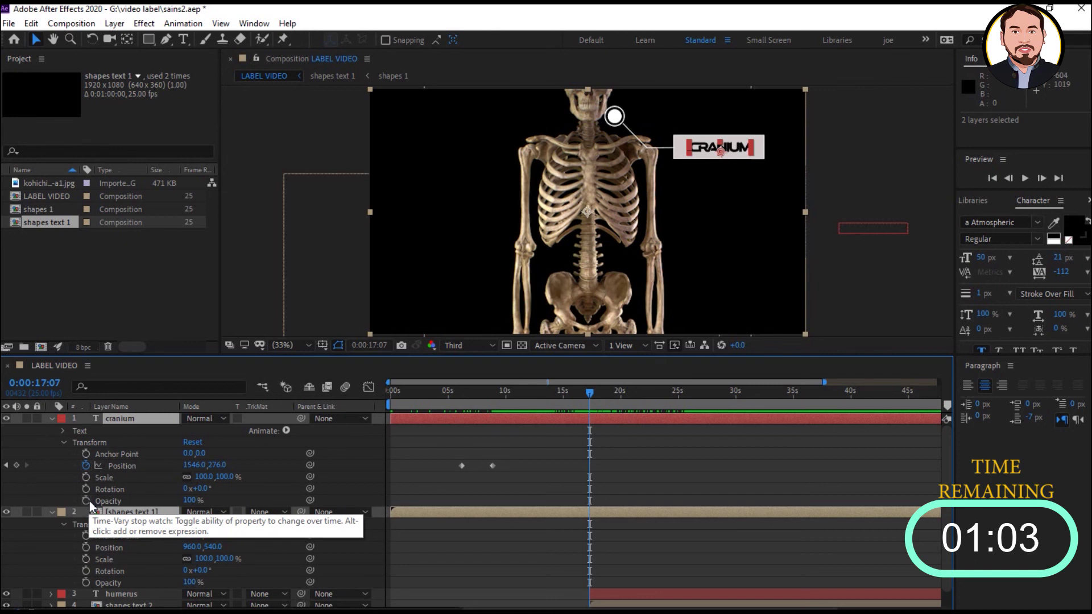
pyautogui.click(85, 501)
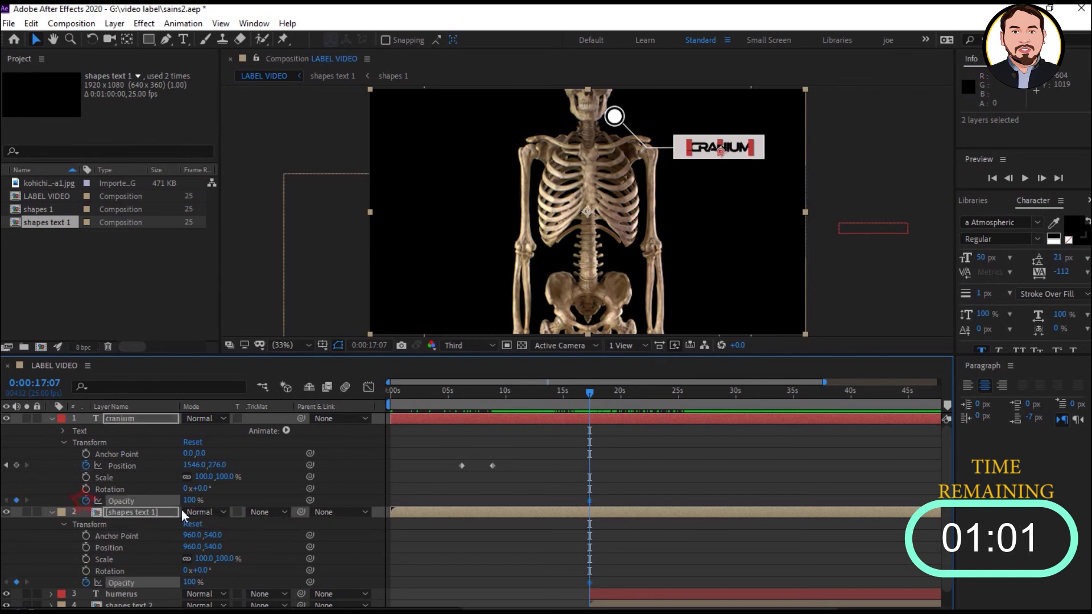
pyautogui.click(592, 391)
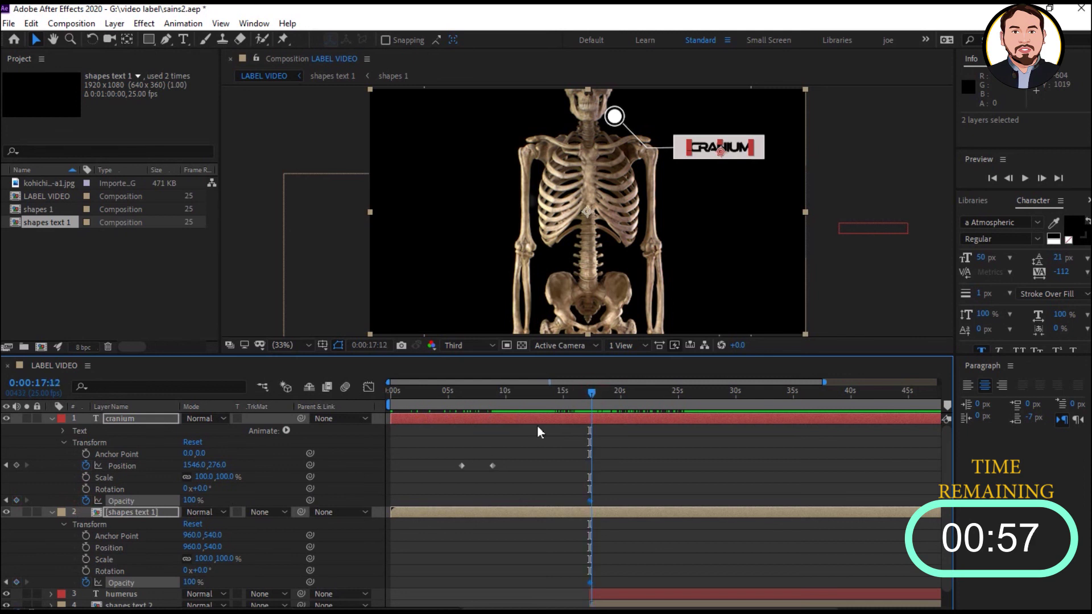
pyautogui.click(191, 501)
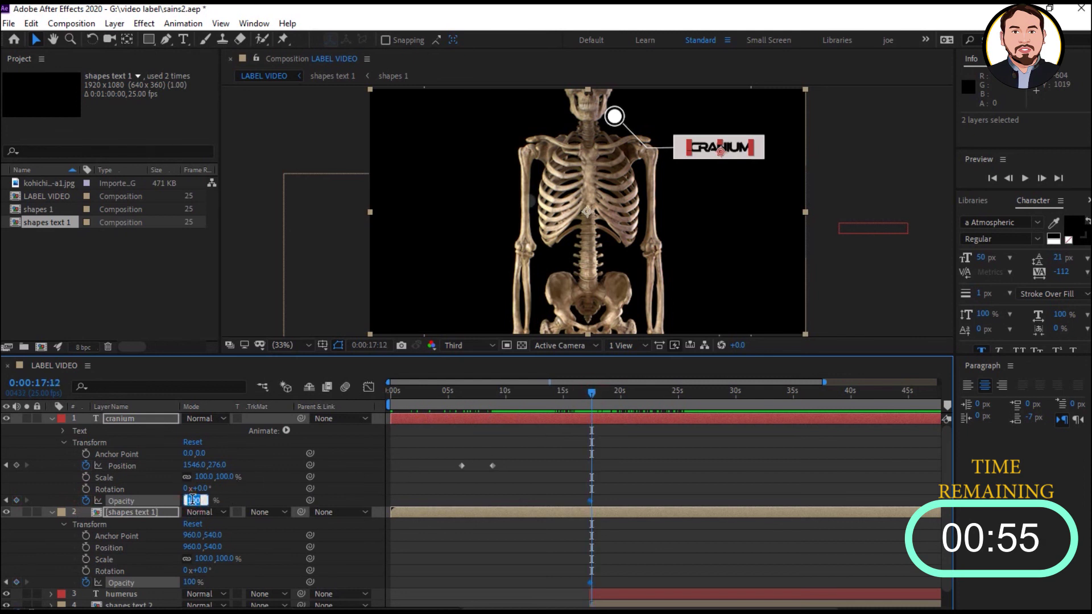
pyautogui.write('0')
pyautogui.click(553, 437)
pyautogui.moveTo(582, 397)
pyautogui.mouseDown()
pyautogui.moveTo(465, 410)
pyautogui.moveTo(602, 410)
pyautogui.mouseUp()
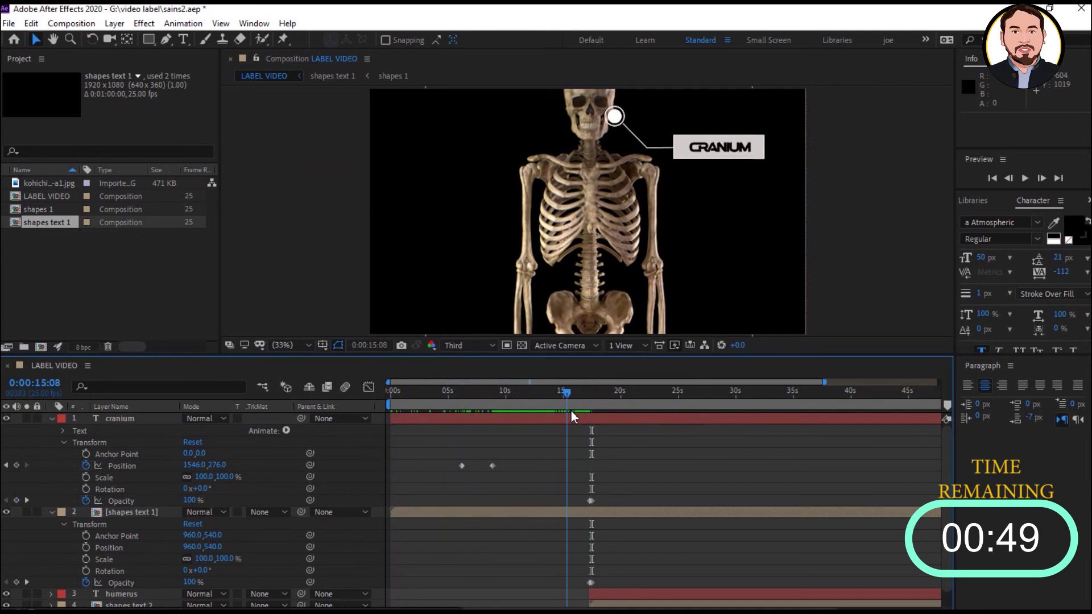
# - Delay the fade-out keyframes to 18:06 for the text and 18:12 for the box
pyautogui.moveTo(602, 410)
pyautogui.mouseDown()
pyautogui.moveTo(579, 421)
pyautogui.moveTo(590, 414)
pyautogui.mouseUp()
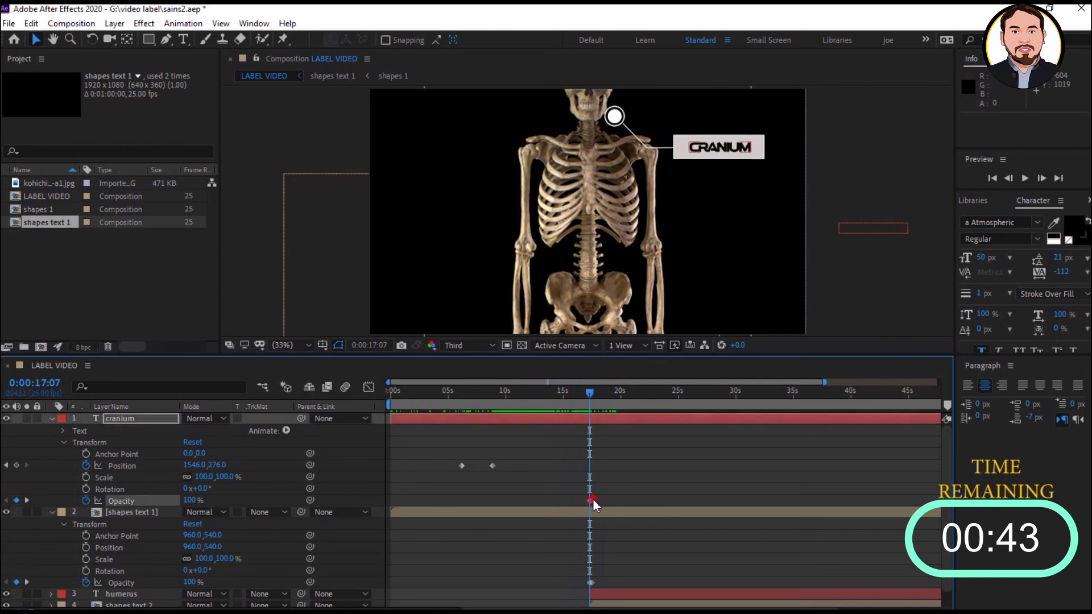
pyautogui.moveTo(592, 500); pyautogui.dragTo(602, 499)
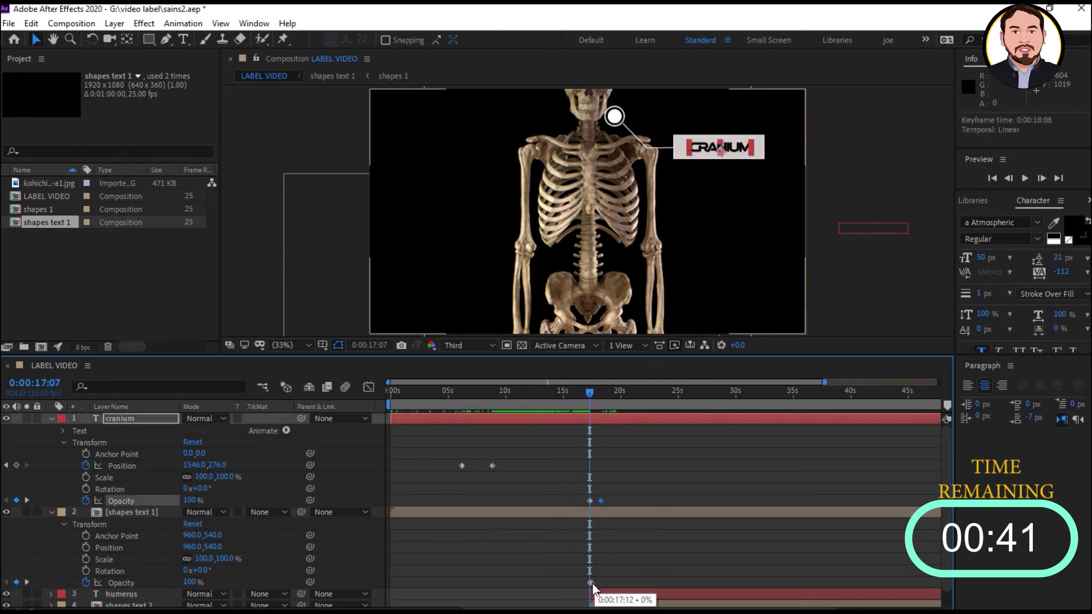
pyautogui.moveTo(595, 580); pyautogui.dragTo(603, 581)
pyautogui.moveTo(584, 397)
pyautogui.mouseDown()
pyautogui.moveTo(602, 395)
pyautogui.moveTo(568, 402)
pyautogui.mouseUp()
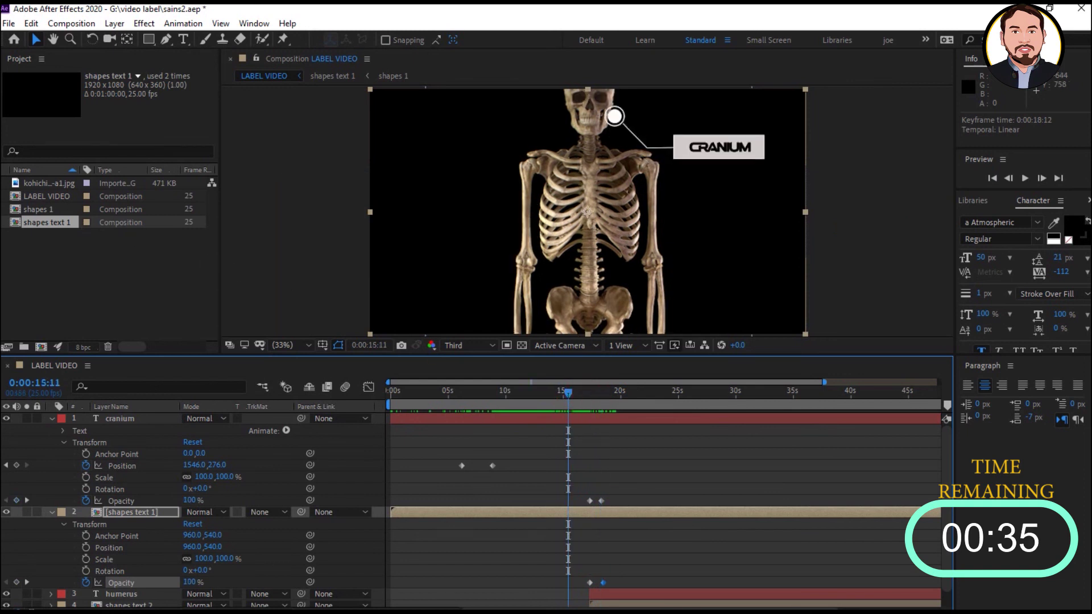
pyautogui.press('Home')
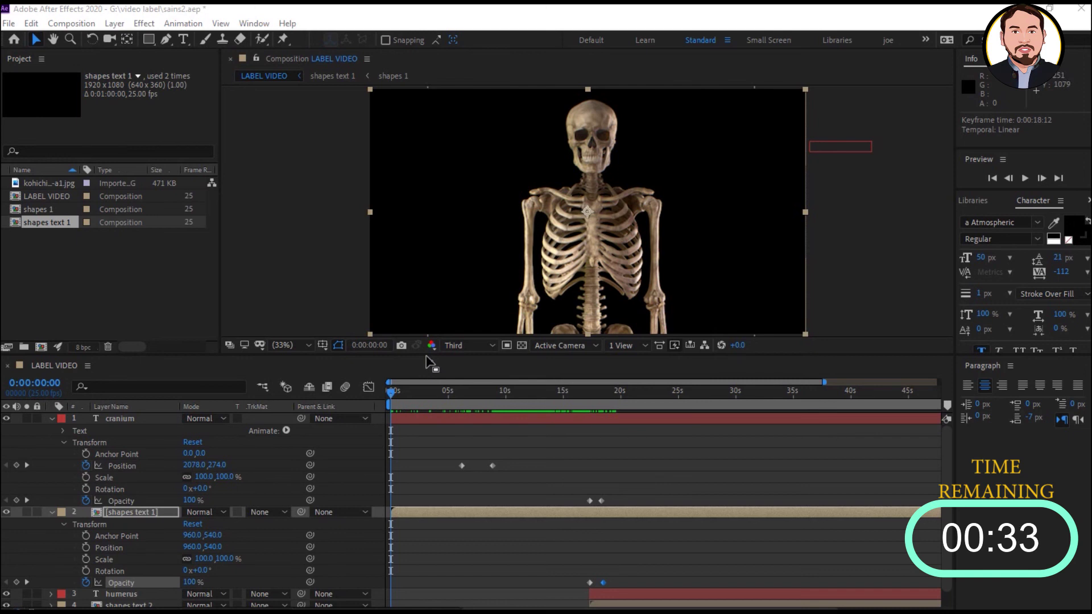
# - Play the whole skeleton animation from frame 0 as a preview
pyautogui.press('space')
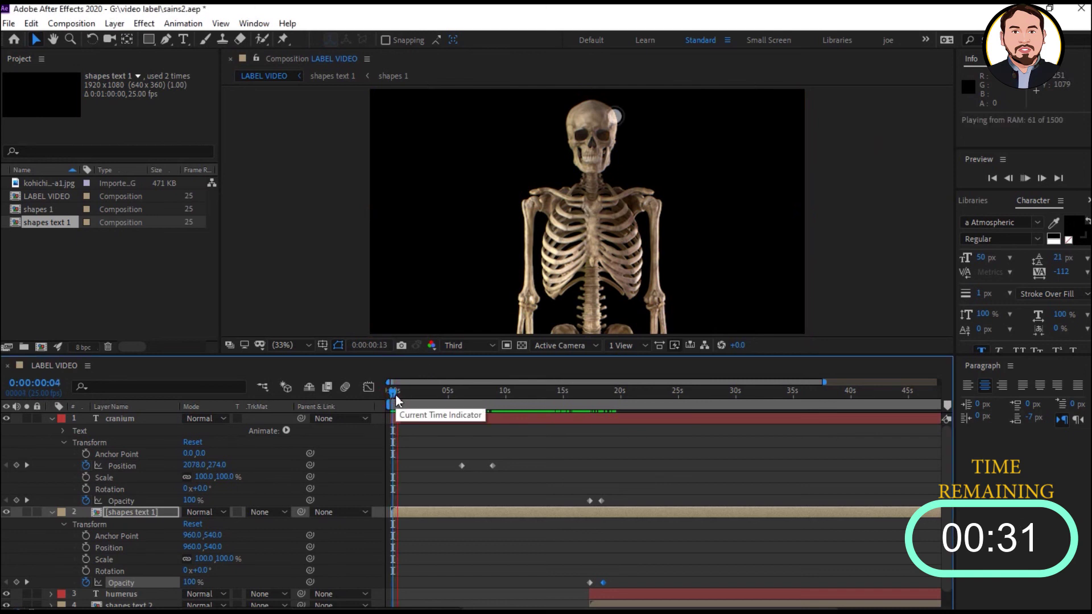